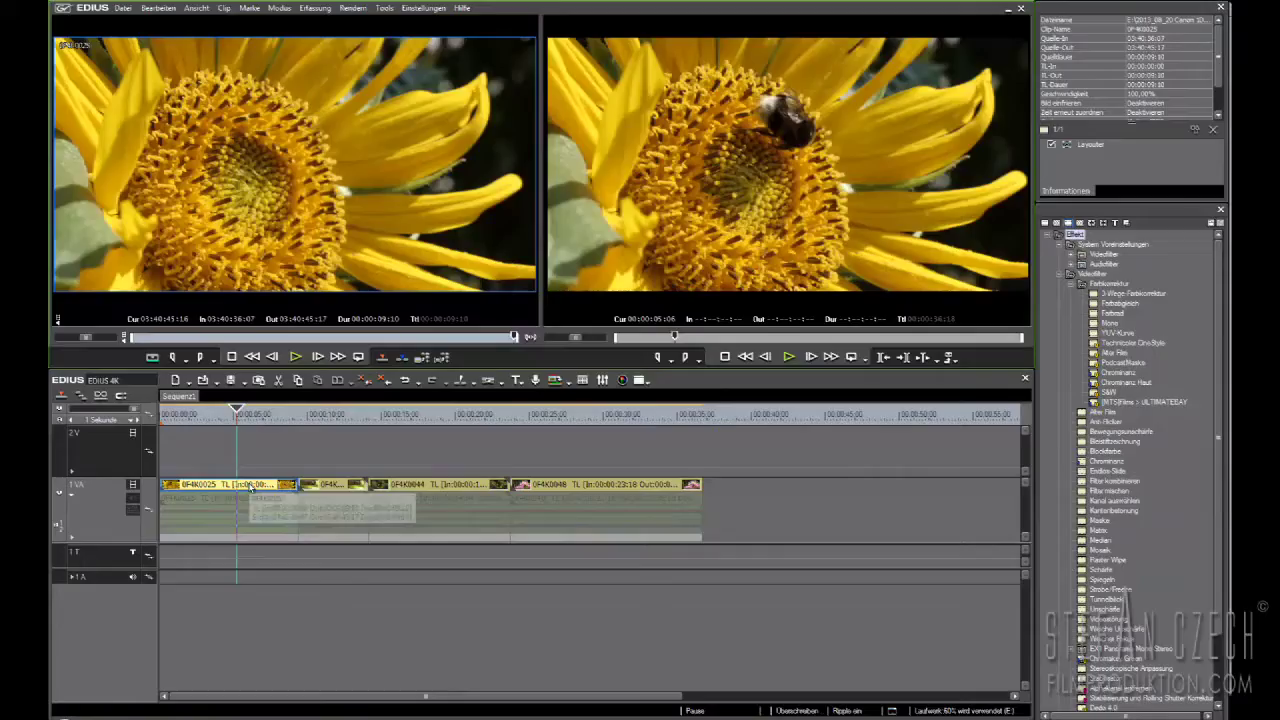
- Check the program's version information and close the notice again
click(470, 12)
click(480, 104)
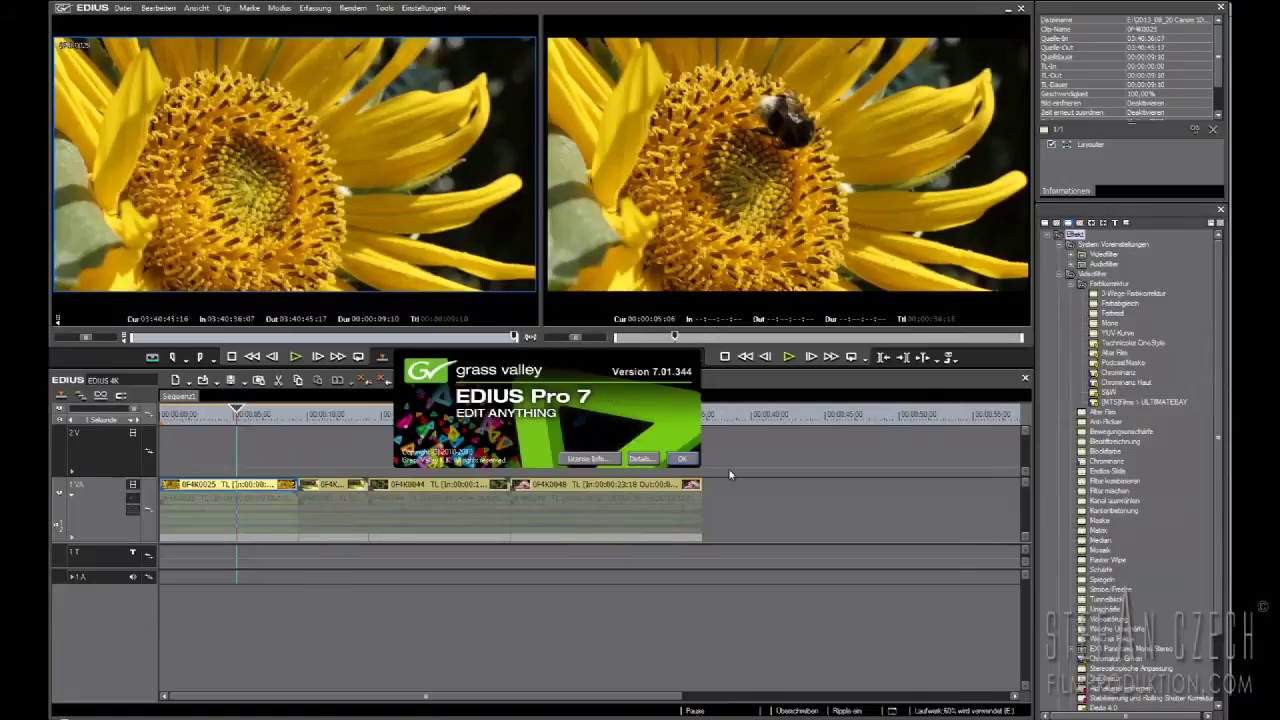
click(580, 372)
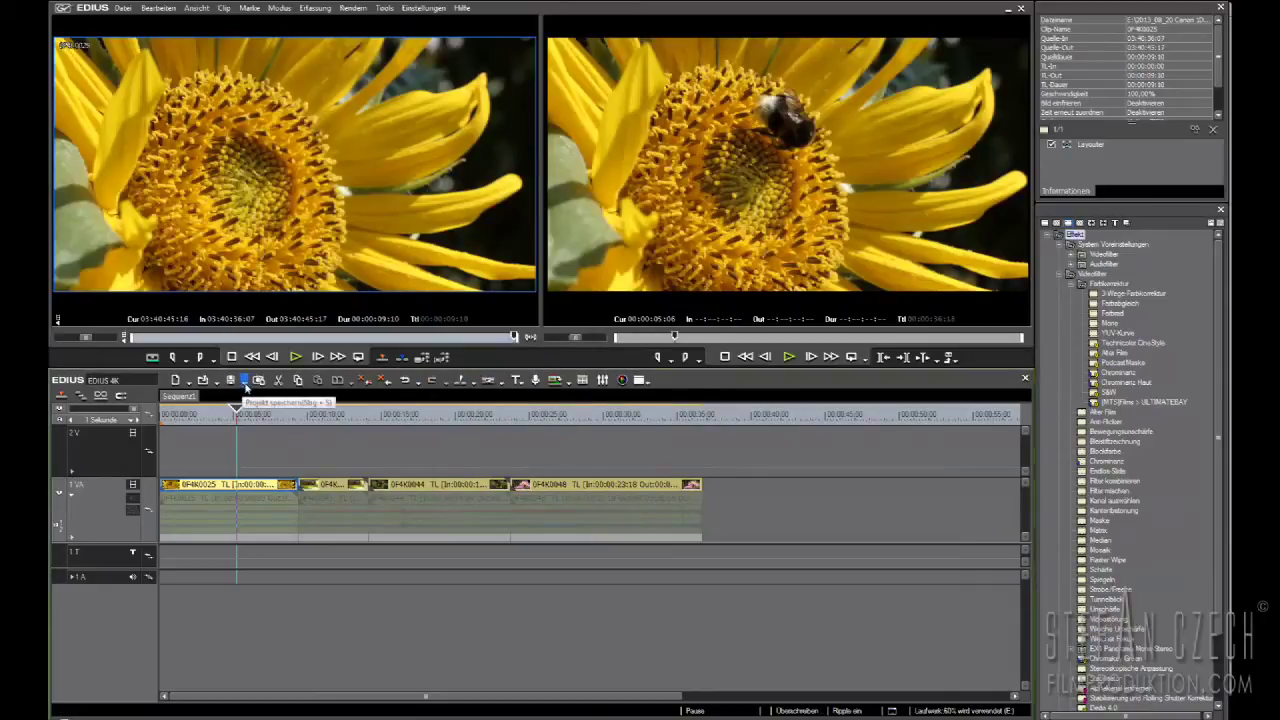
- Save the project and scrub through the opening sunflower clip 0F4K0025 on the timeline
click(244, 383)
click(285, 472)
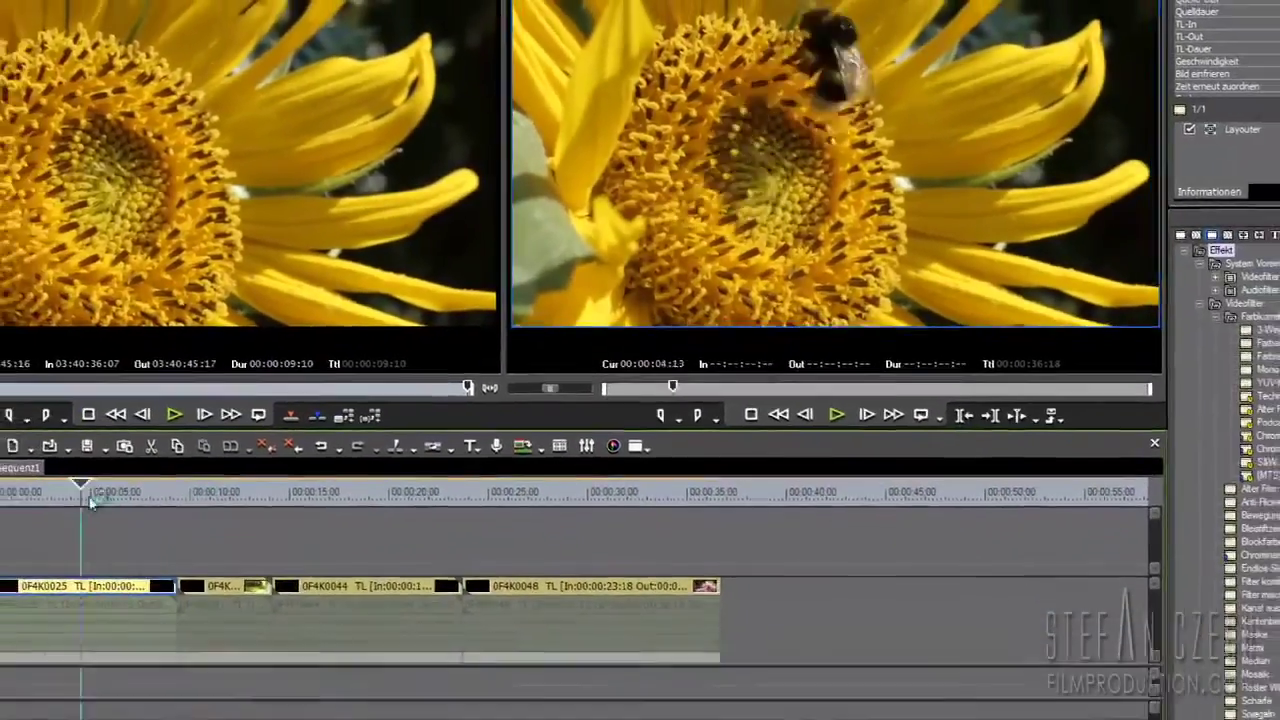
drag(90, 503, 198, 515)
drag(313, 428, 220, 440)
- Examine the clip properties of 0F4K0025, including its file path, frame size and stream type
right_click(241, 490)
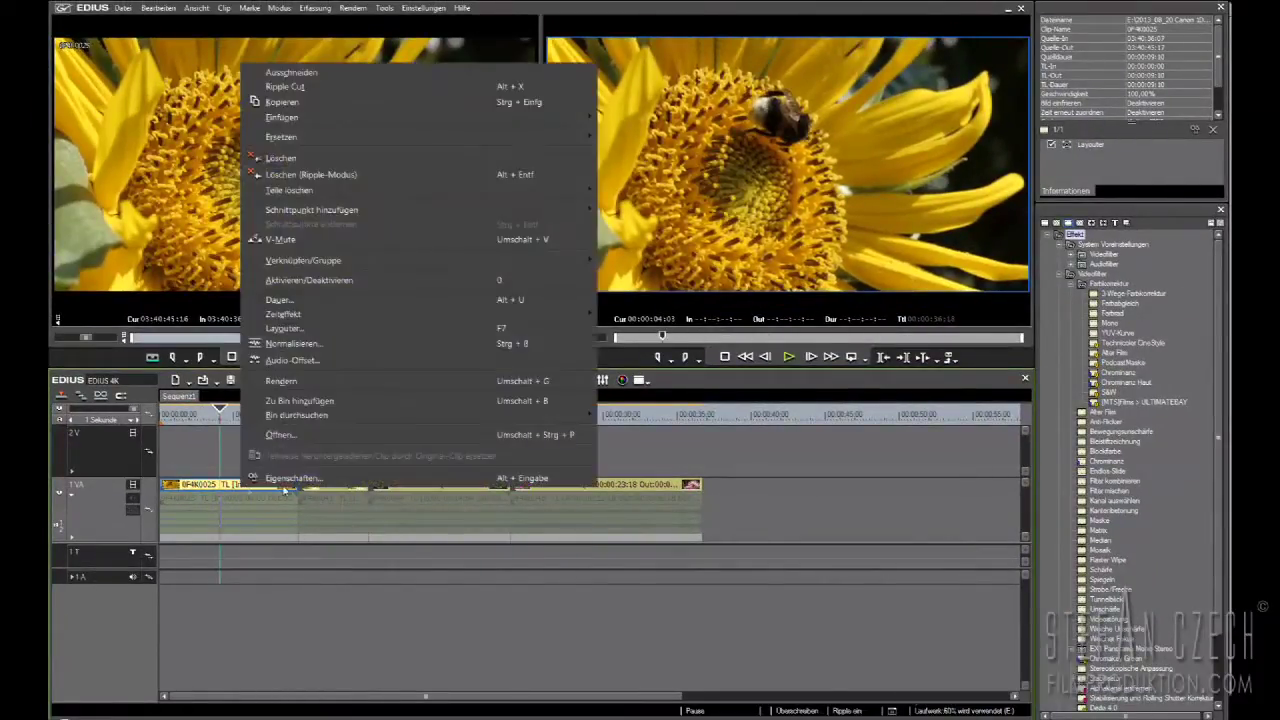
click(290, 485)
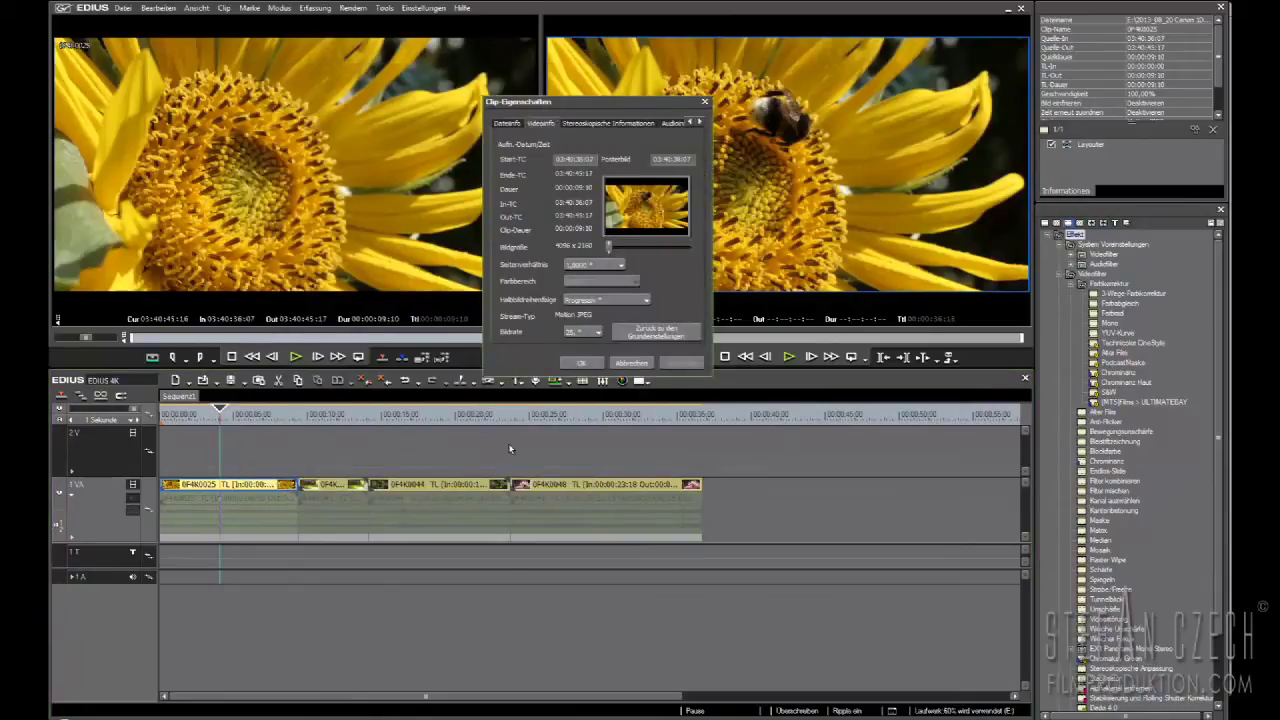
click(515, 122)
drag(604, 169, 546, 168)
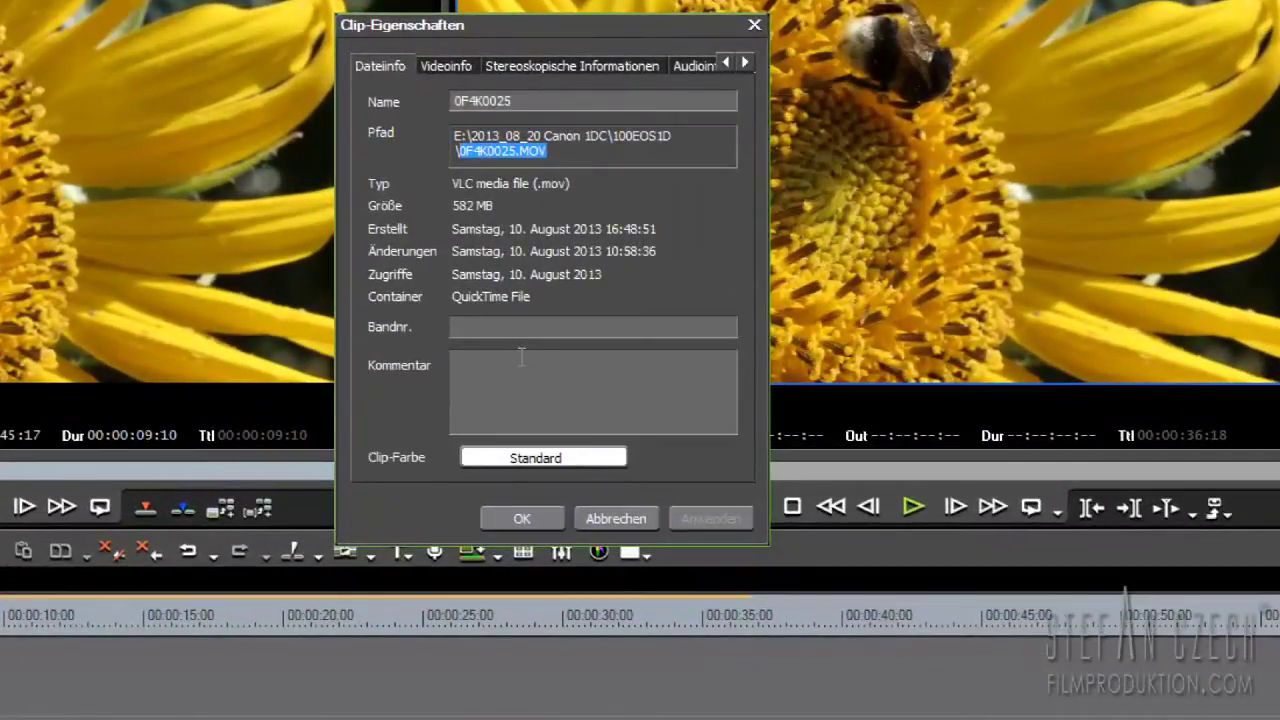
click(441, 60)
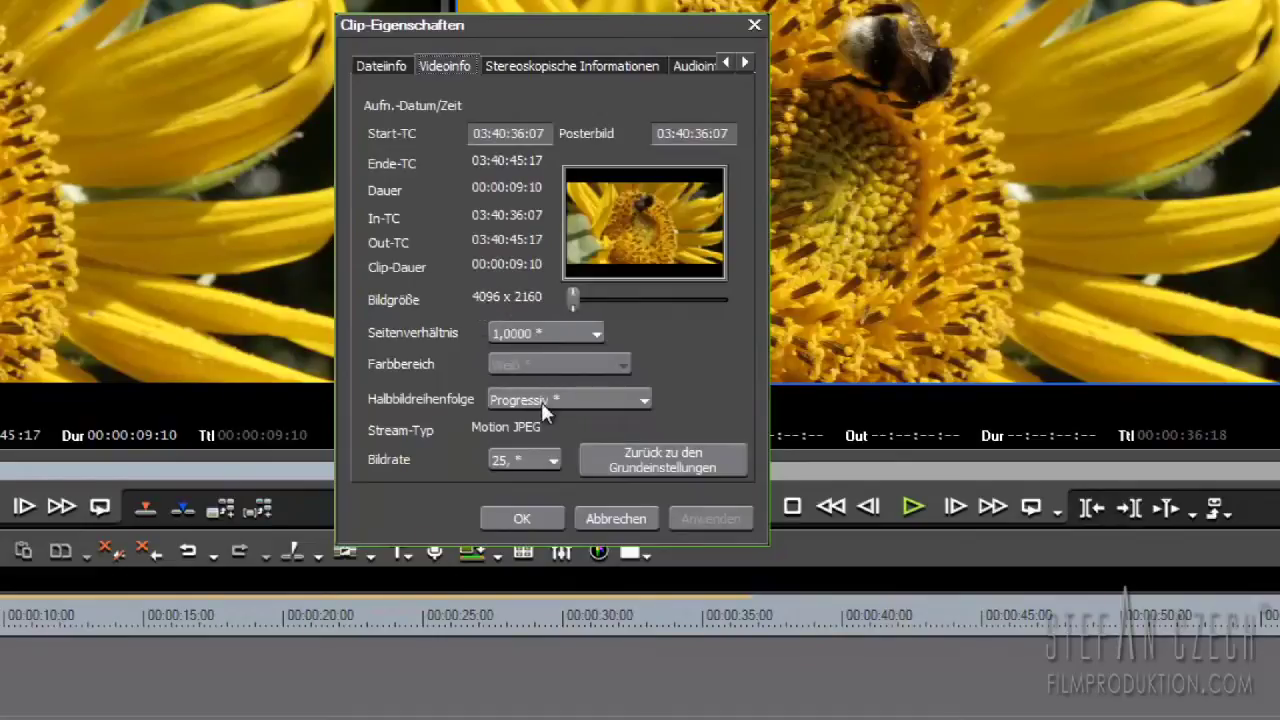
drag(562, 427, 436, 425)
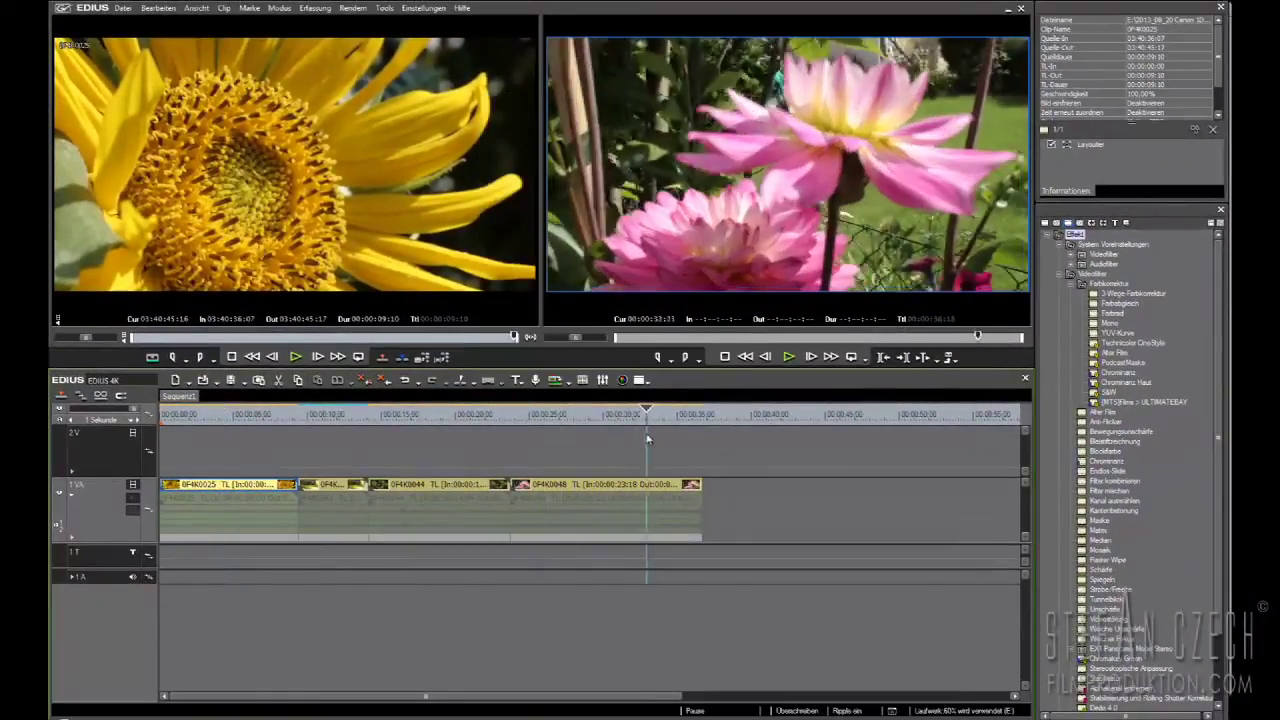
- Scrub and play the 4K clips on the timeline to examine real-time playback and buffering
drag(146, 451, 432, 466)
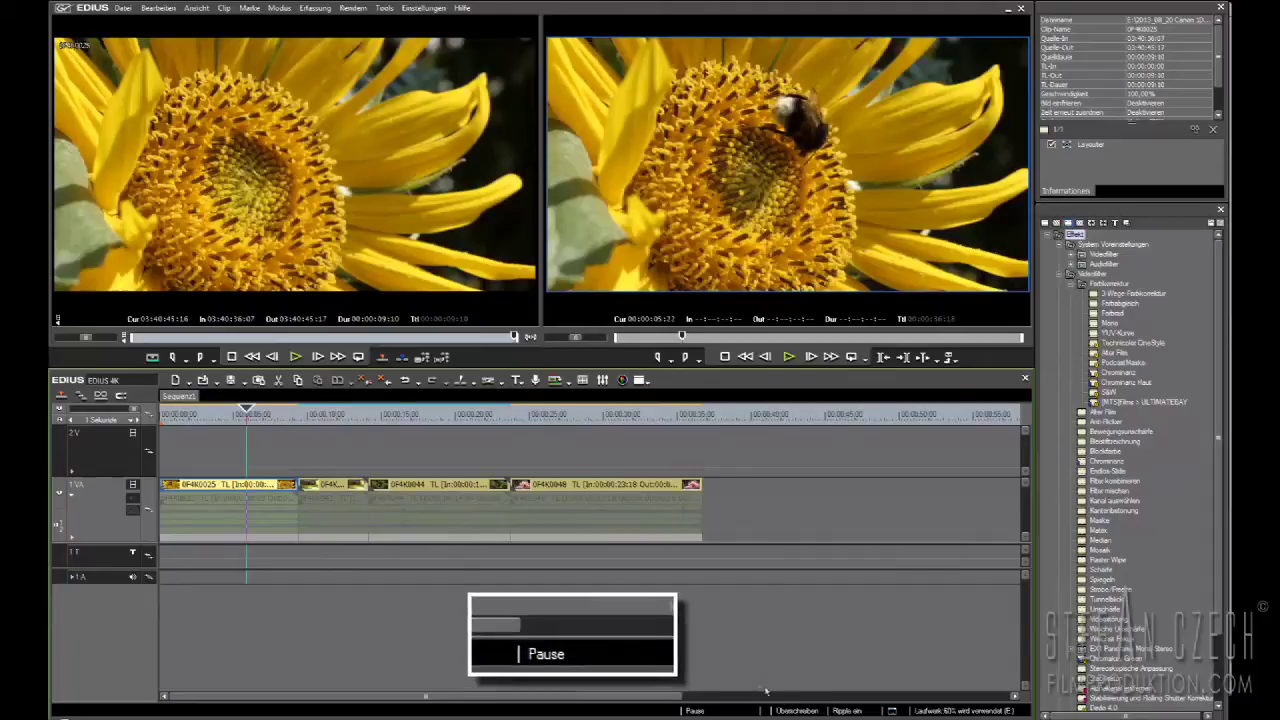
drag(245, 416, 205, 416)
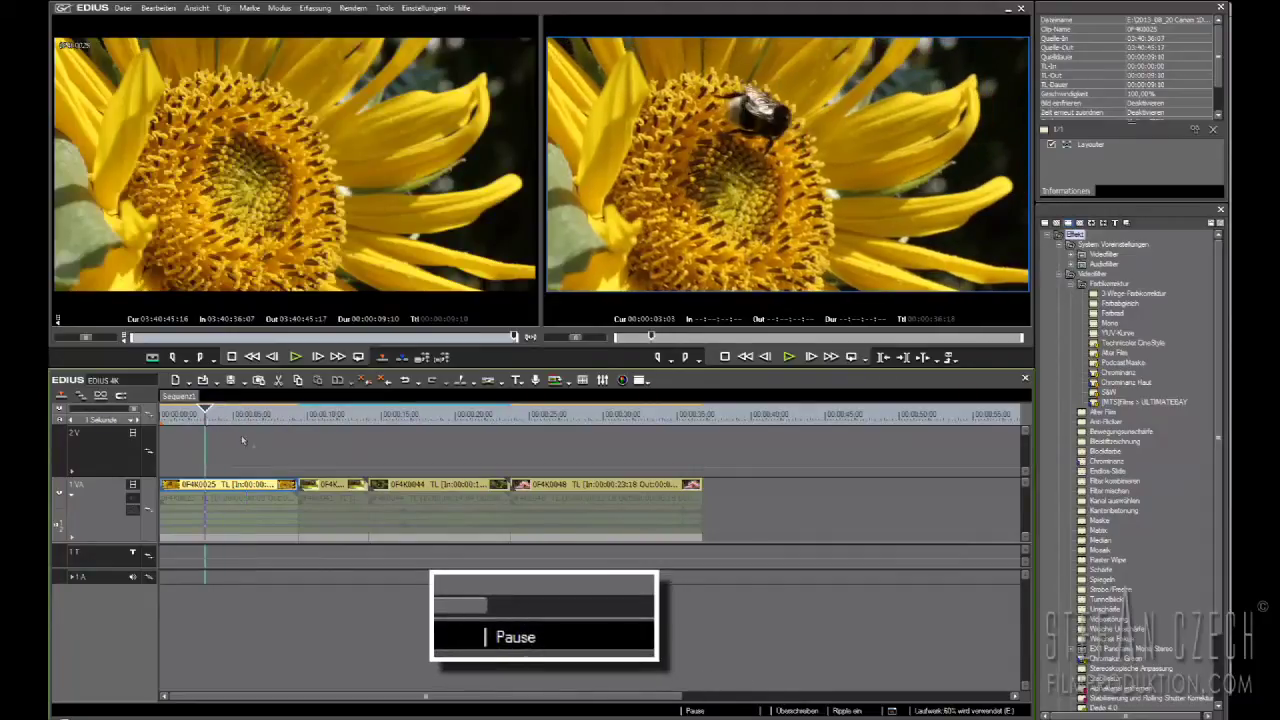
key(space)
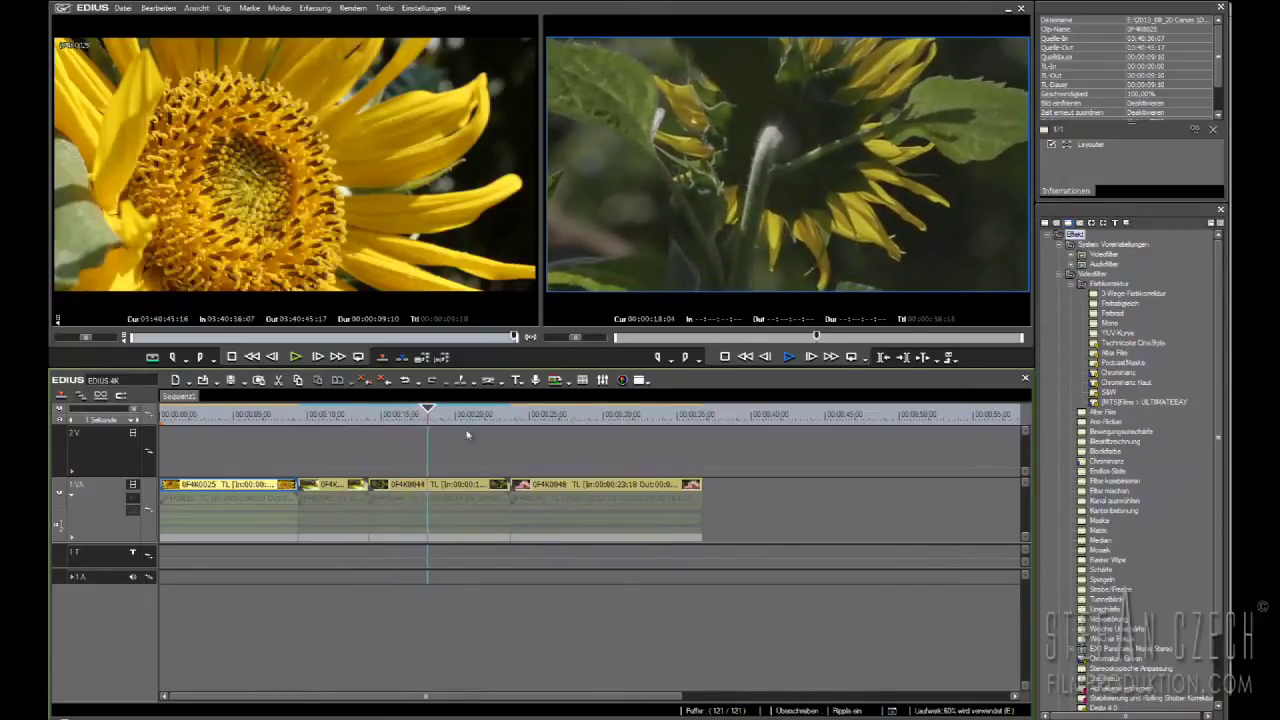
drag(439, 417, 215, 457)
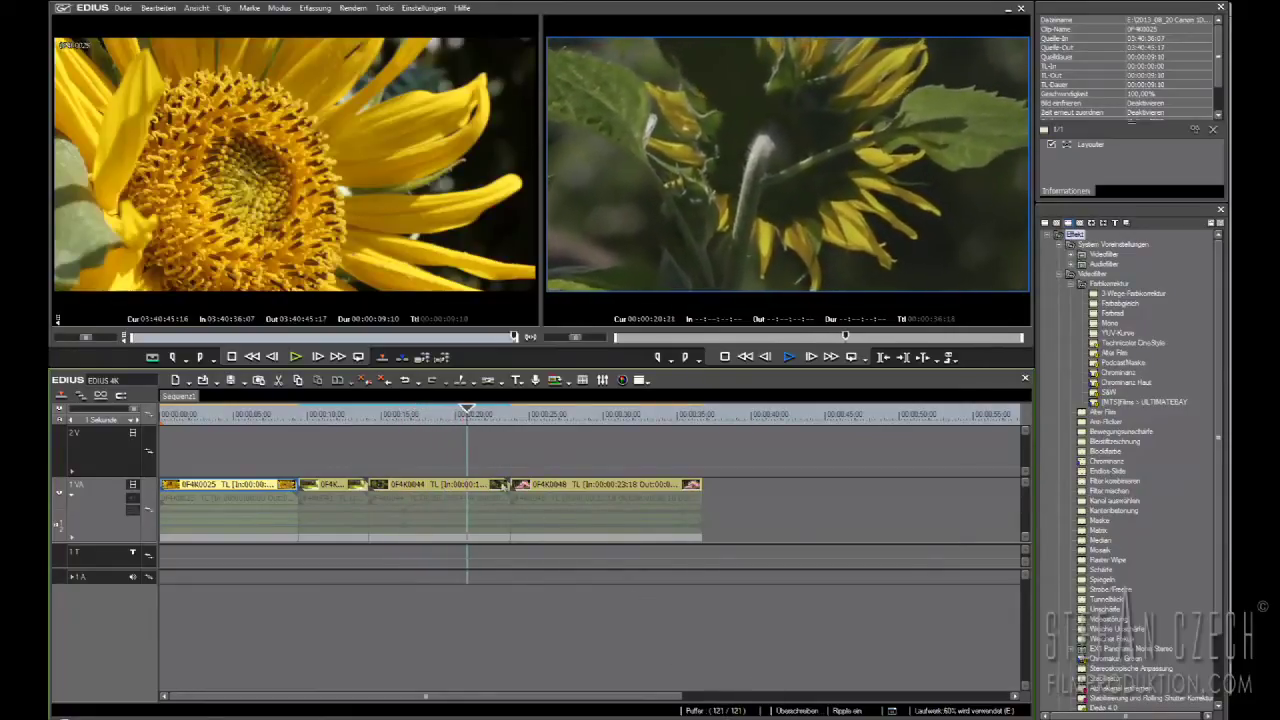
click(626, 416)
click(316, 418)
drag(250, 434, 574, 445)
drag(466, 420, 452, 457)
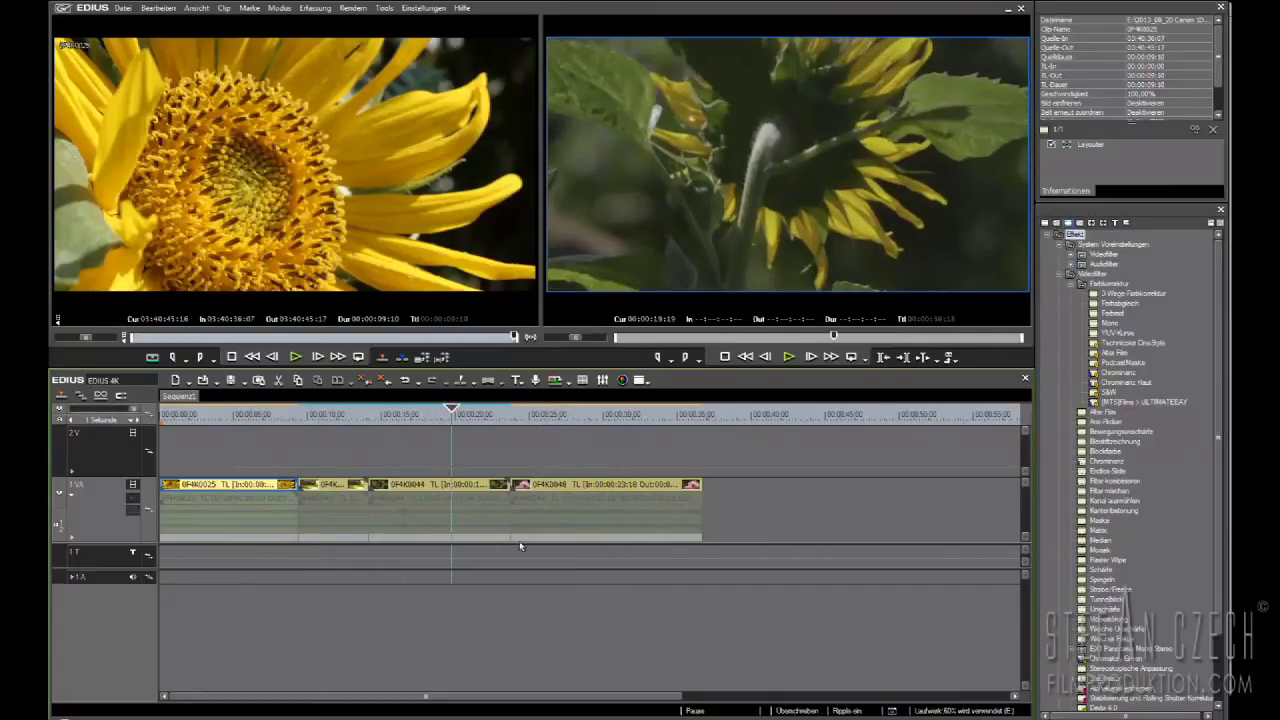
- Move clip 0F4K0041 earlier over the end of 0F4K0025, joining them with a 13-frame crossfade, and preview the transition
drag(350, 485, 318, 484)
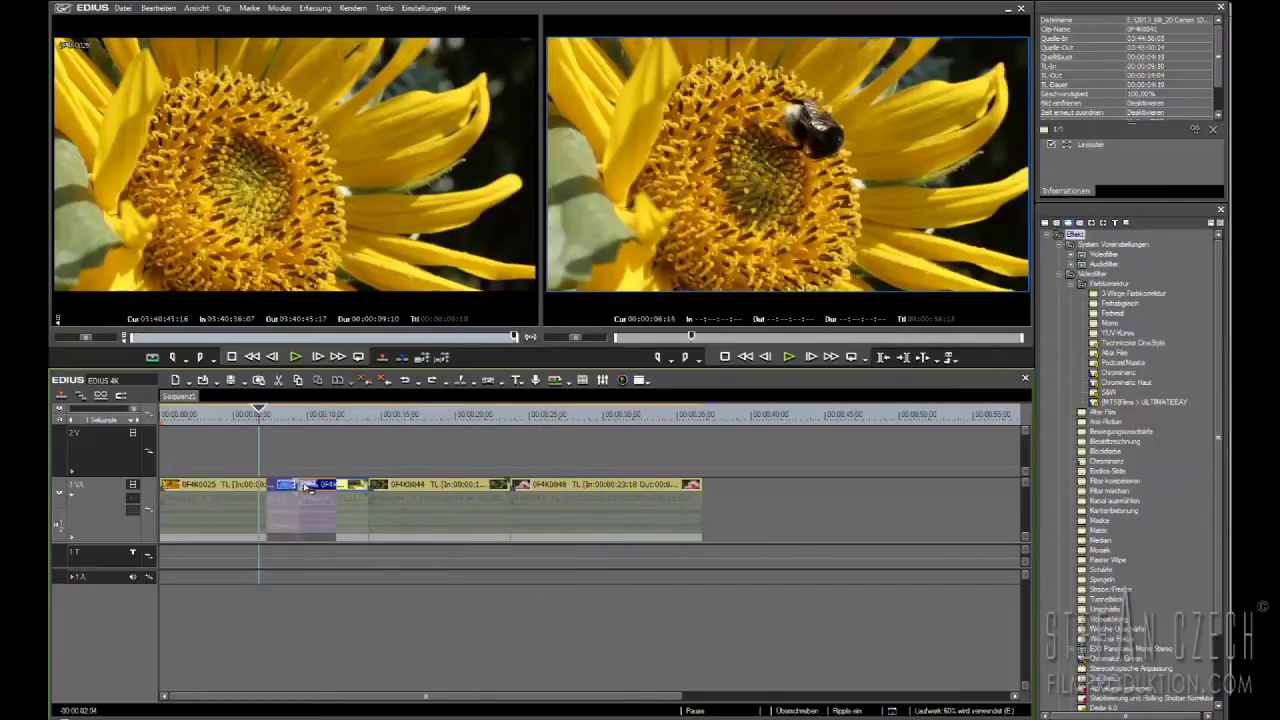
mouse_move(251, 418)
mouse_down()
mouse_move(294, 420)
mouse_move(255, 420)
mouse_up()
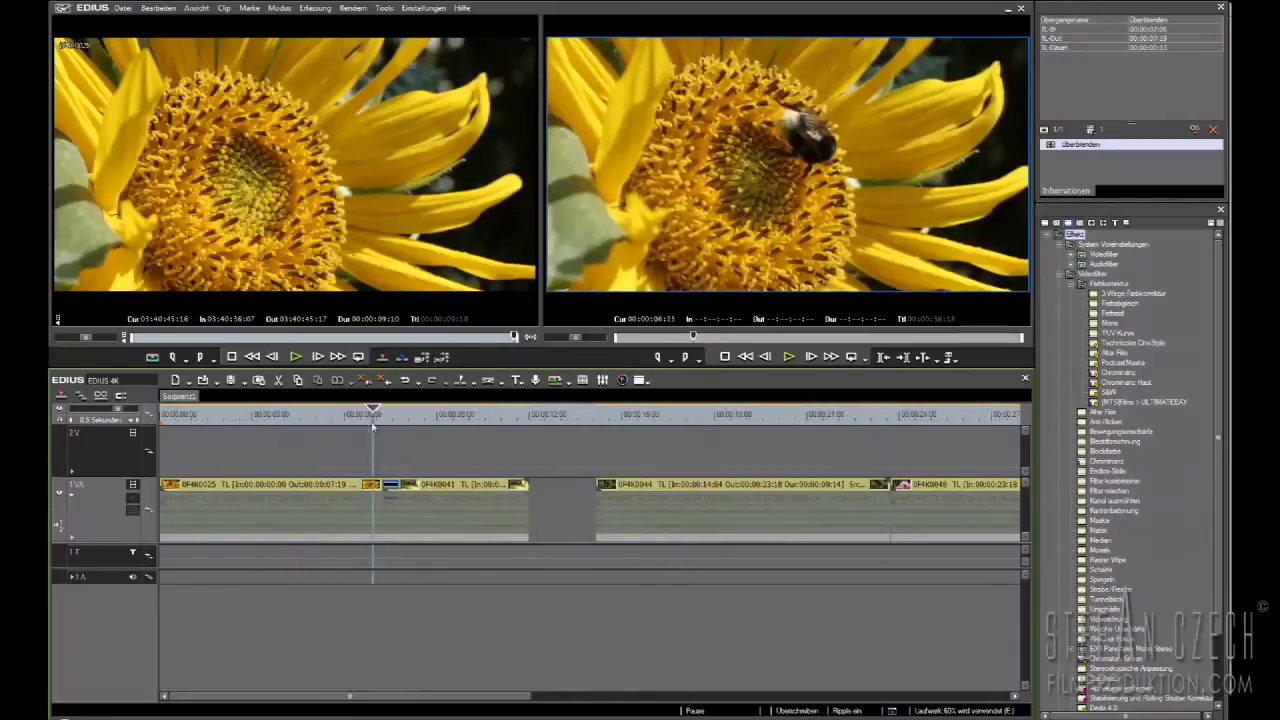
drag(372, 430, 346, 443)
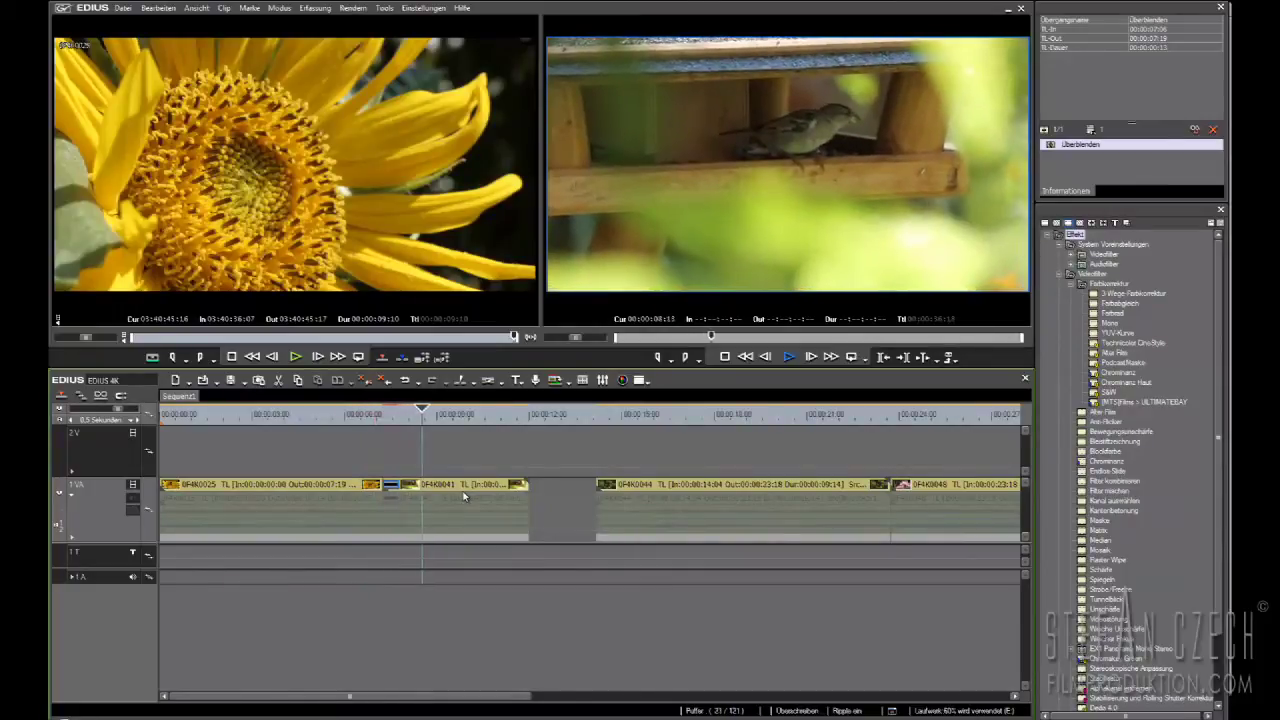
click(350, 419)
drag(348, 419, 327, 421)
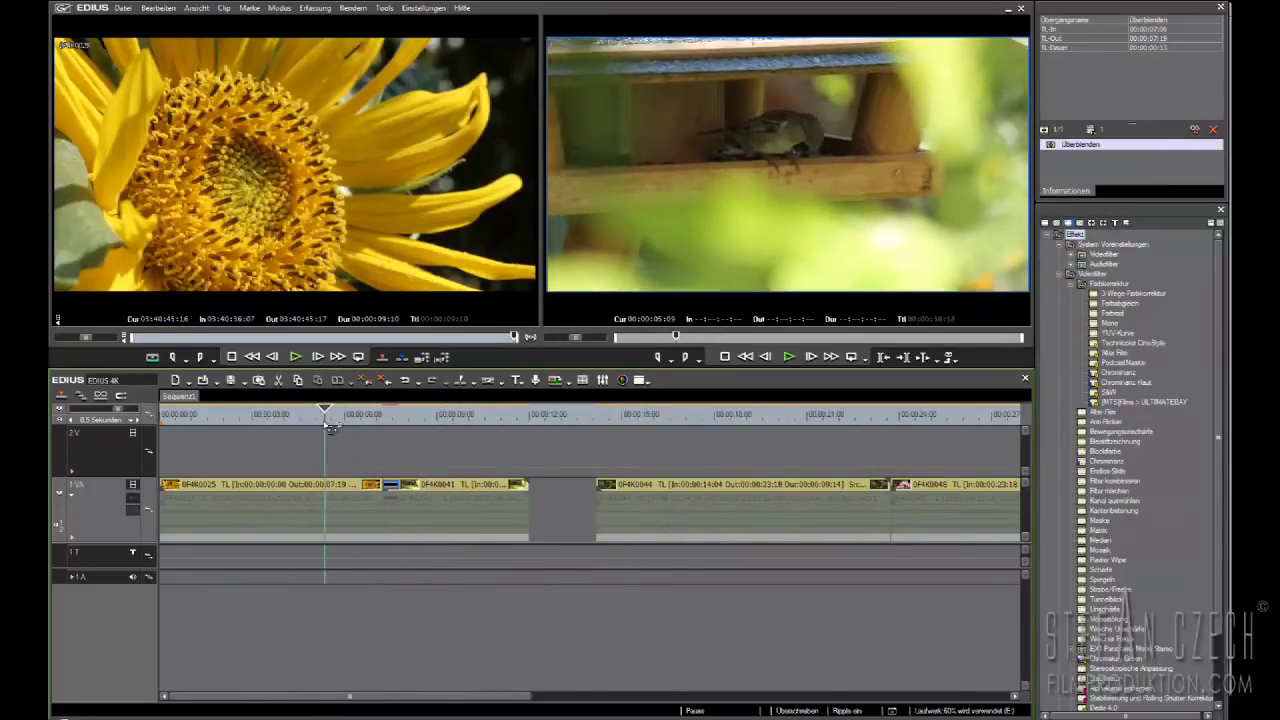
- Move clip 0F4K0041 farther over the end of 0F4K0025, add a crossfade lasting 00:00:01:20 between them, and preview it
drag(399, 487, 368, 494)
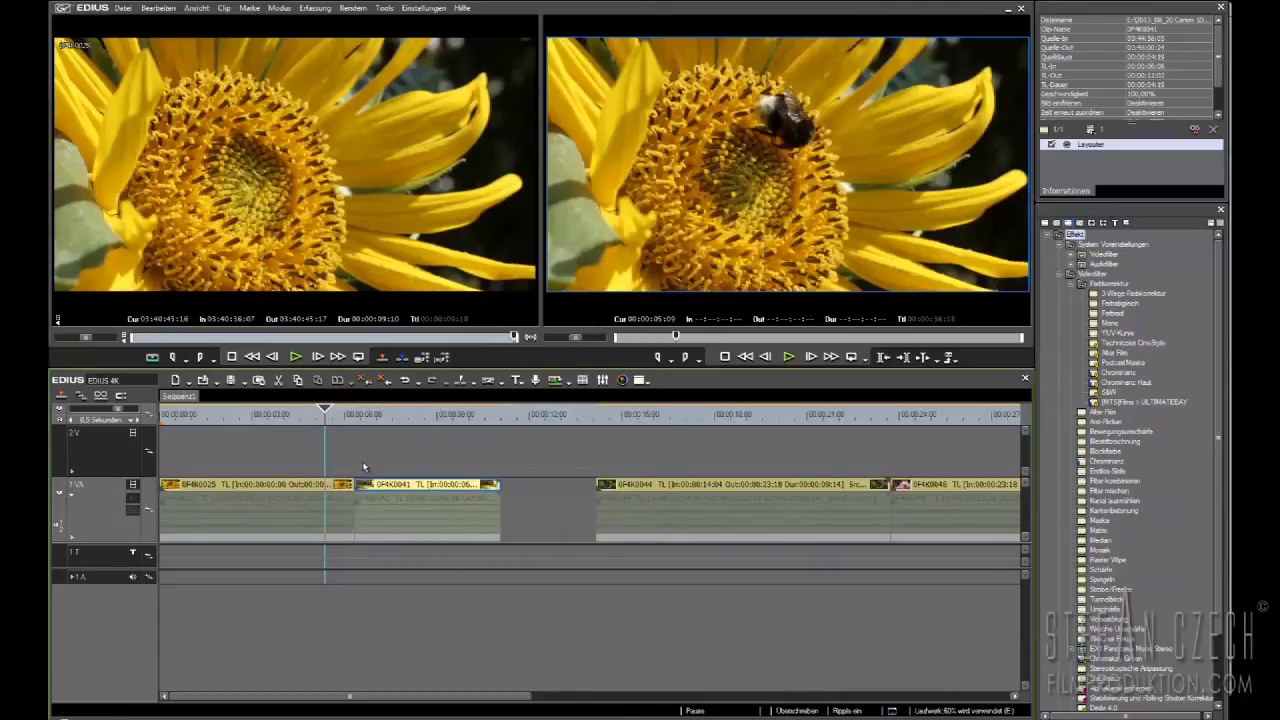
key(ctrl+p)
click(372, 490)
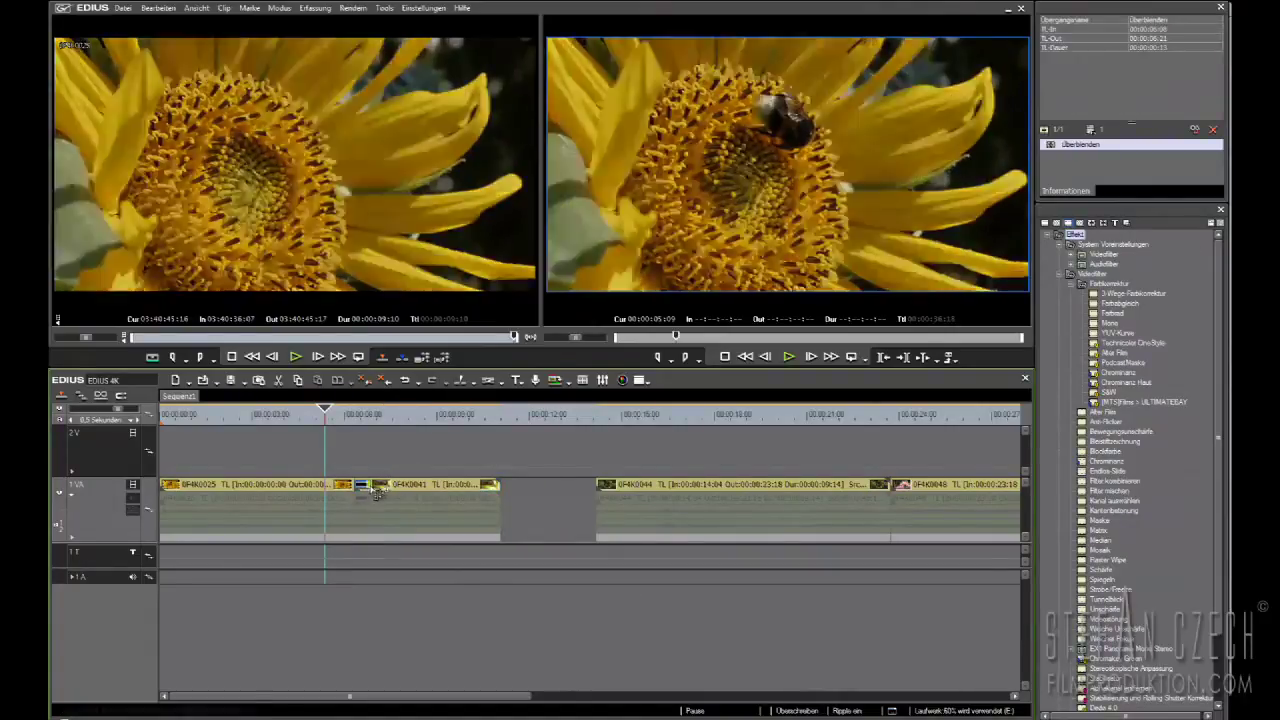
click(279, 421)
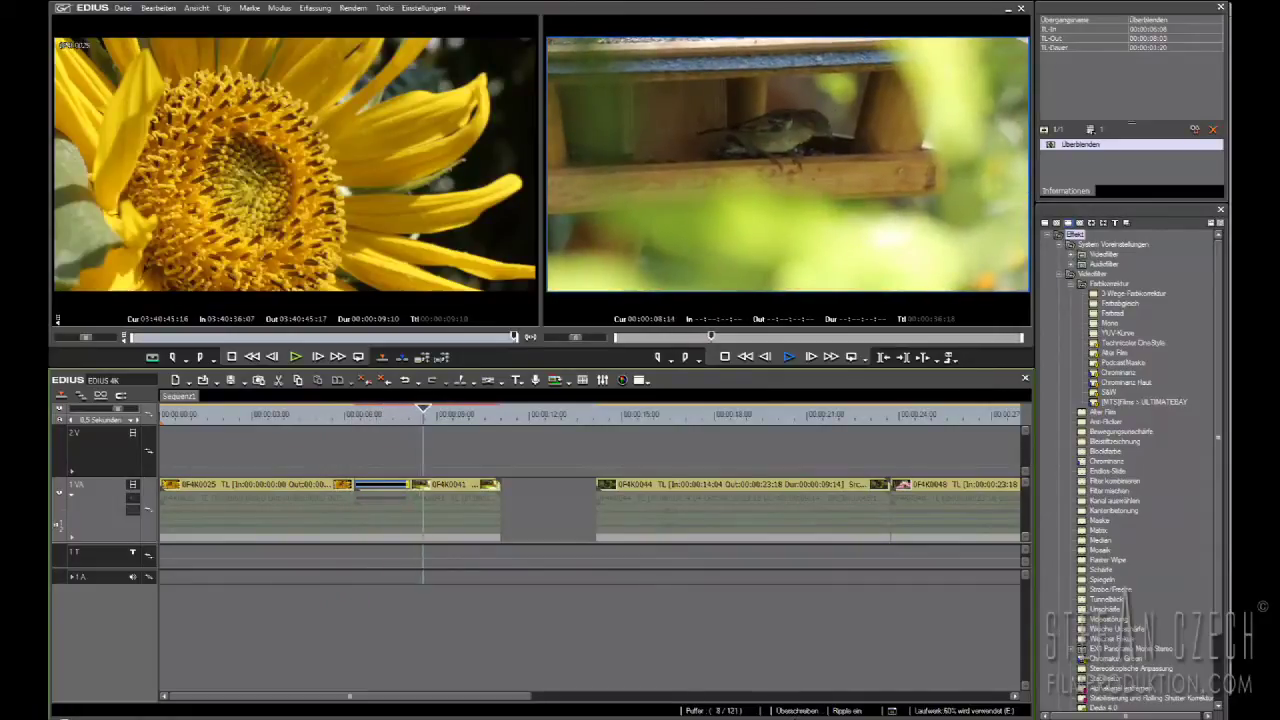
drag(460, 414, 390, 441)
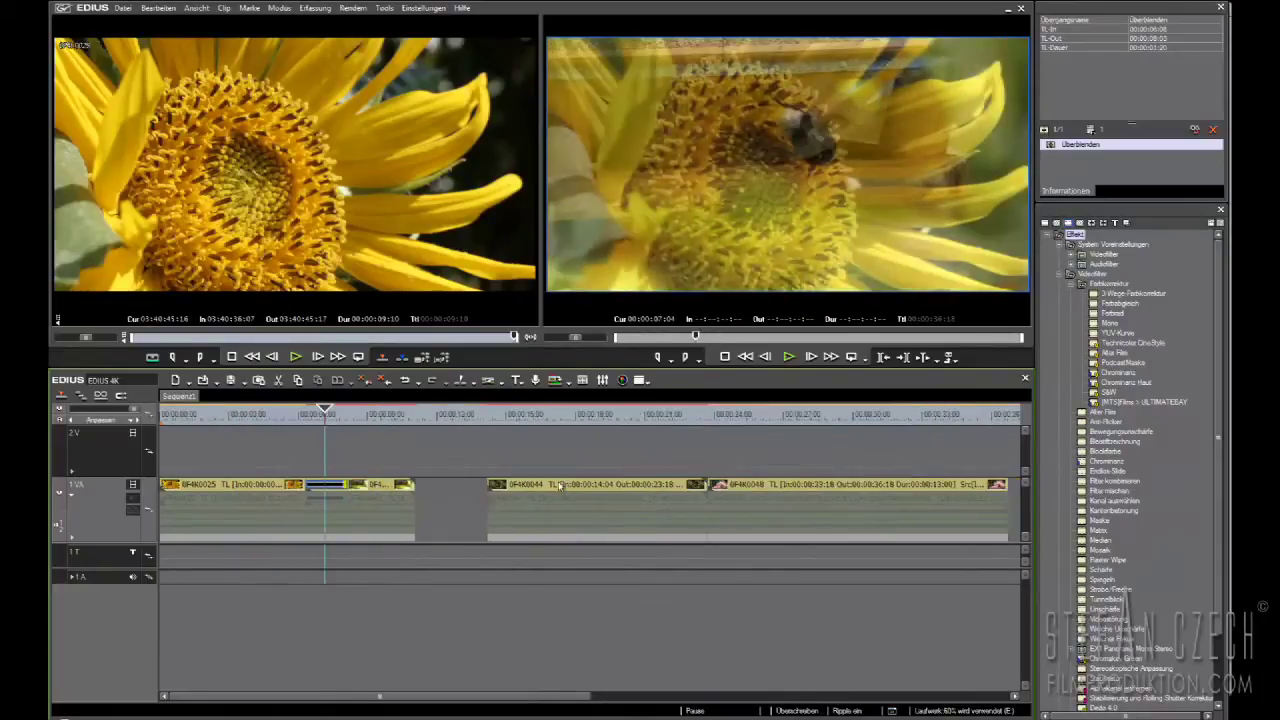
- Select clip 0F4K0043 and park the playhead at about 26 seconds within the sunflower clip 0F4K0044
mouse_move(733, 432)
mouse_down()
mouse_move(589, 429)
mouse_move(589, 443)
mouse_move(600, 457)
mouse_move(622, 423)
mouse_move(775, 424)
mouse_move(681, 424)
mouse_move(755, 430)
mouse_up()
click(620, 488)
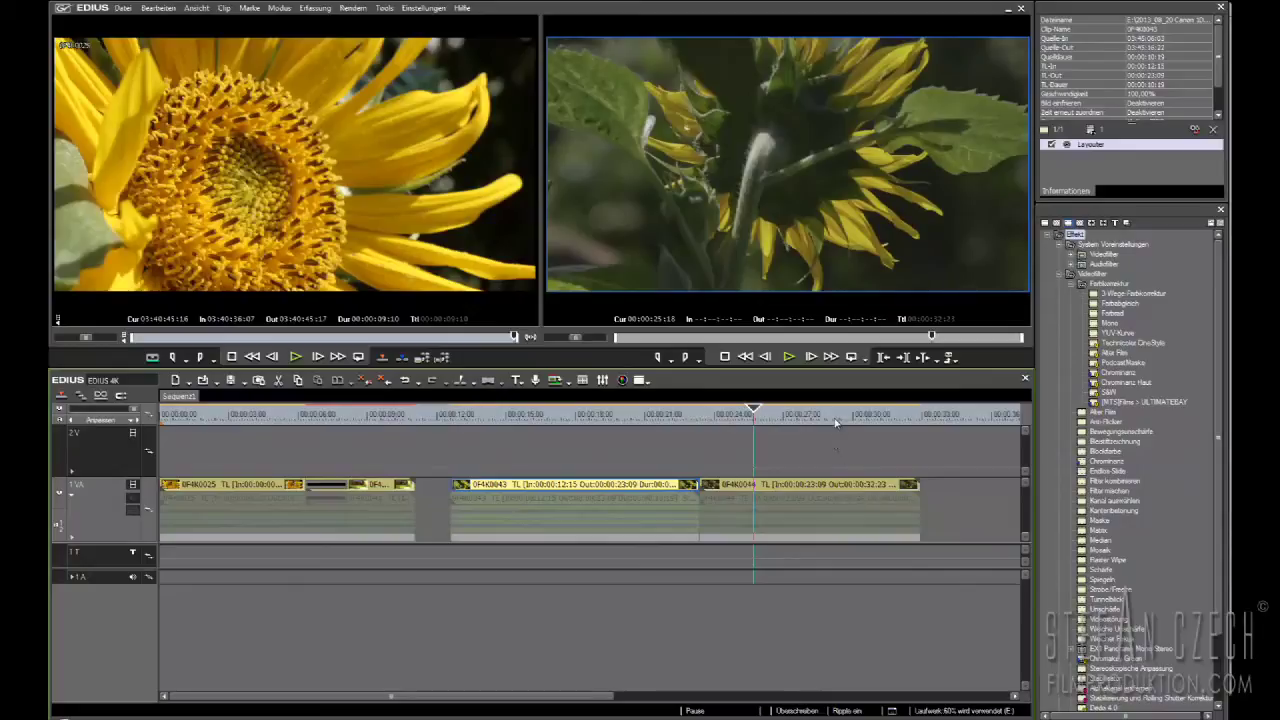
mouse_move(812, 420)
mouse_down()
mouse_move(634, 420)
mouse_move(812, 420)
mouse_up()
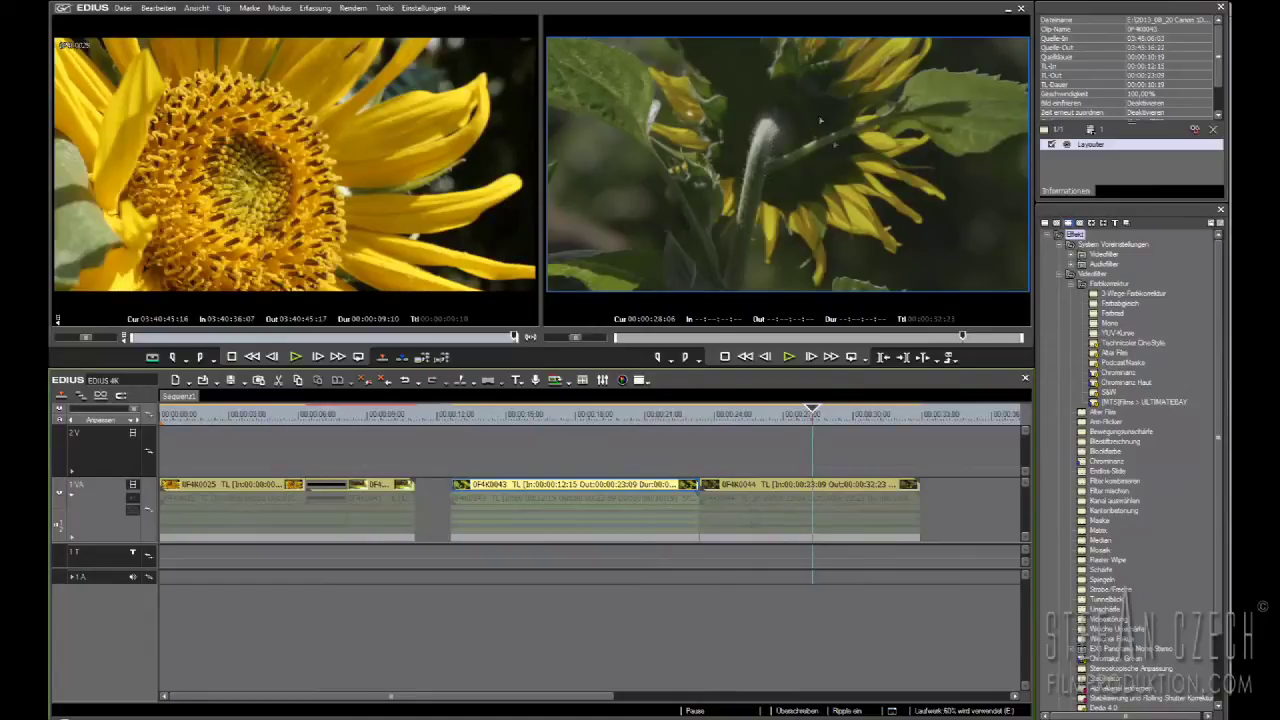
drag(792, 418, 768, 435)
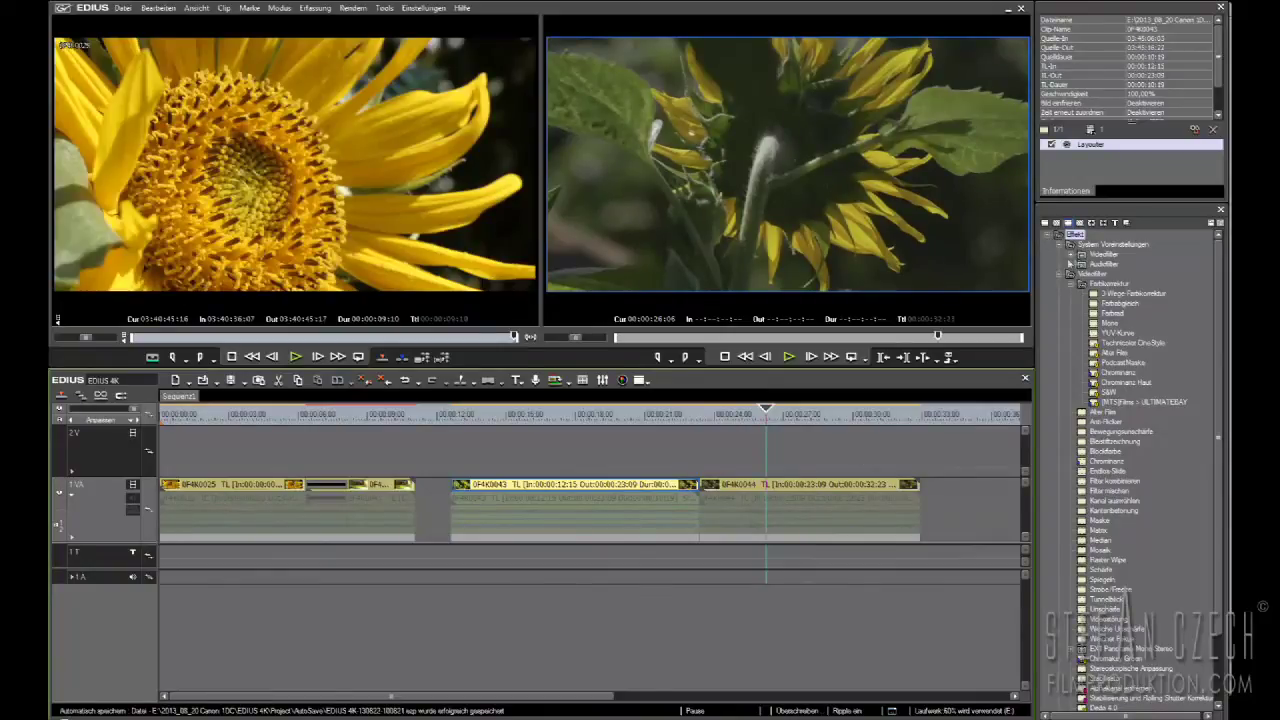
- Apply 3-Wege-Farbkorrektur to clip 0F4K0044 with contrast of about -5 for black, 5 for grey and 9 for white
drag(1150, 300, 845, 484)
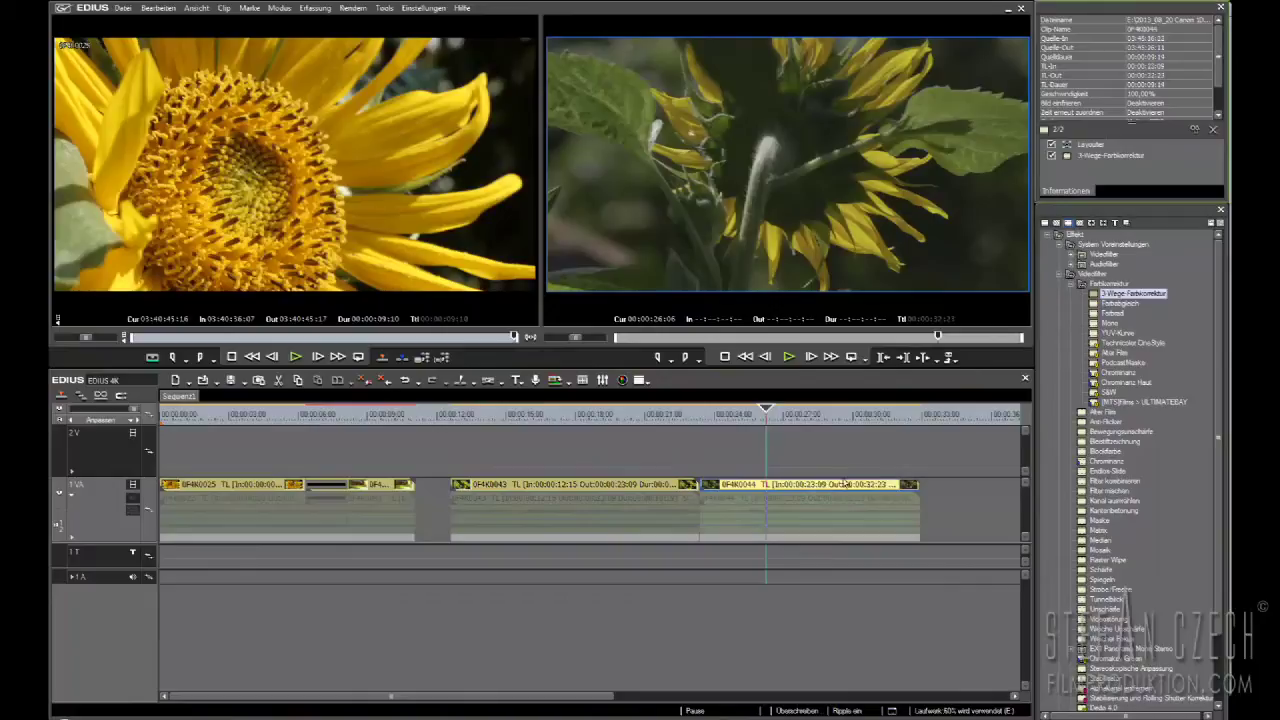
double_click(1107, 158)
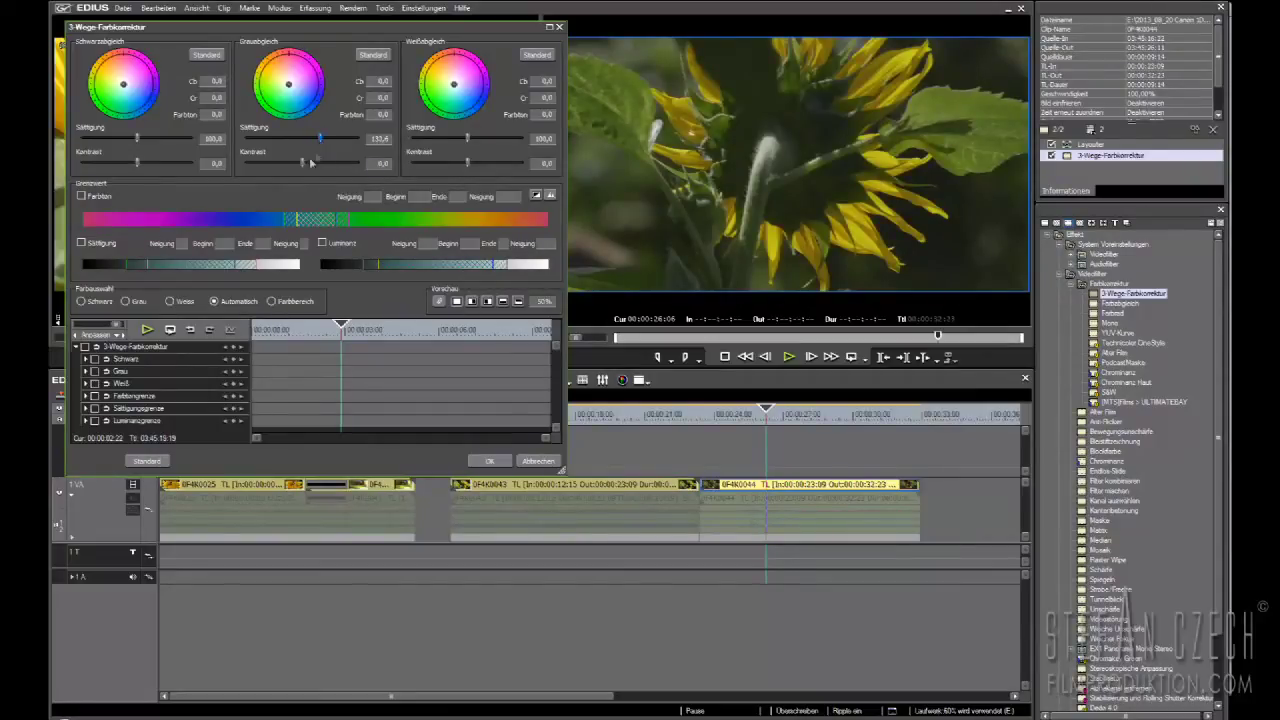
drag(301, 164, 322, 170)
drag(130, 167, 122, 169)
drag(424, 163, 498, 166)
- Compare the correction using the split preview, set the grey saturation to about 151, and accept the color correction
click(488, 301)
click(541, 303)
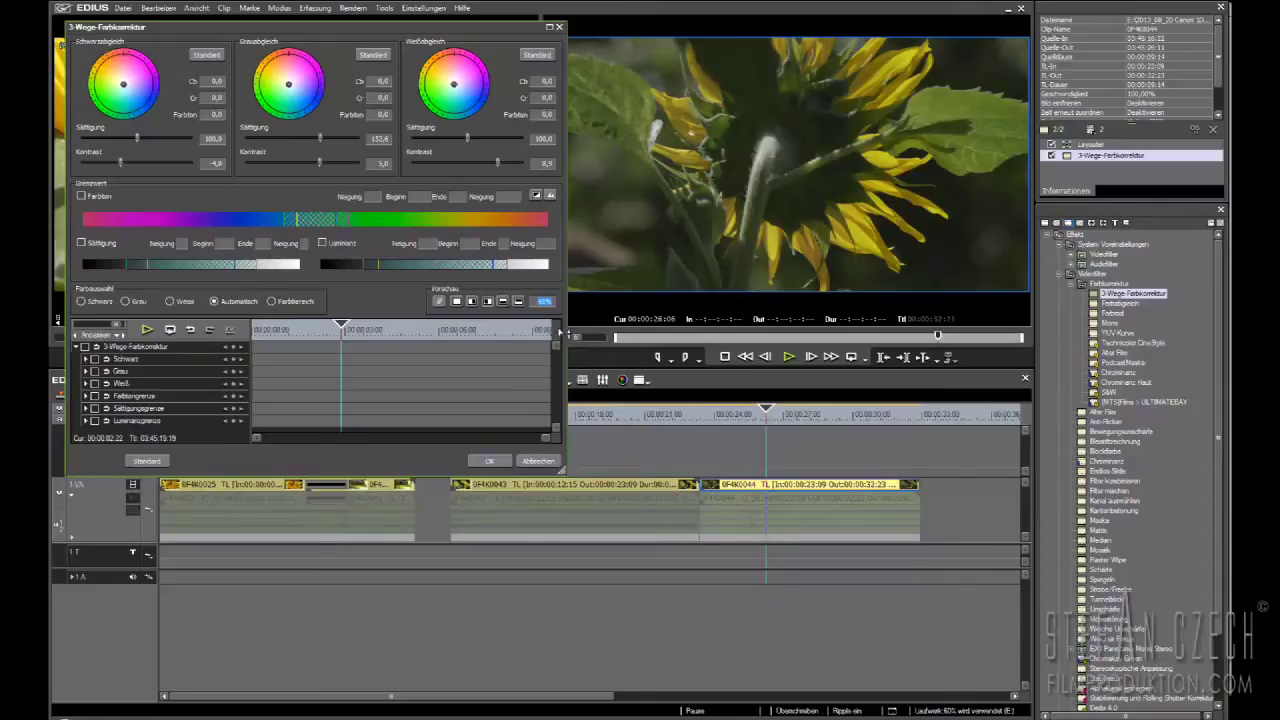
drag(322, 141, 329, 141)
click(542, 302)
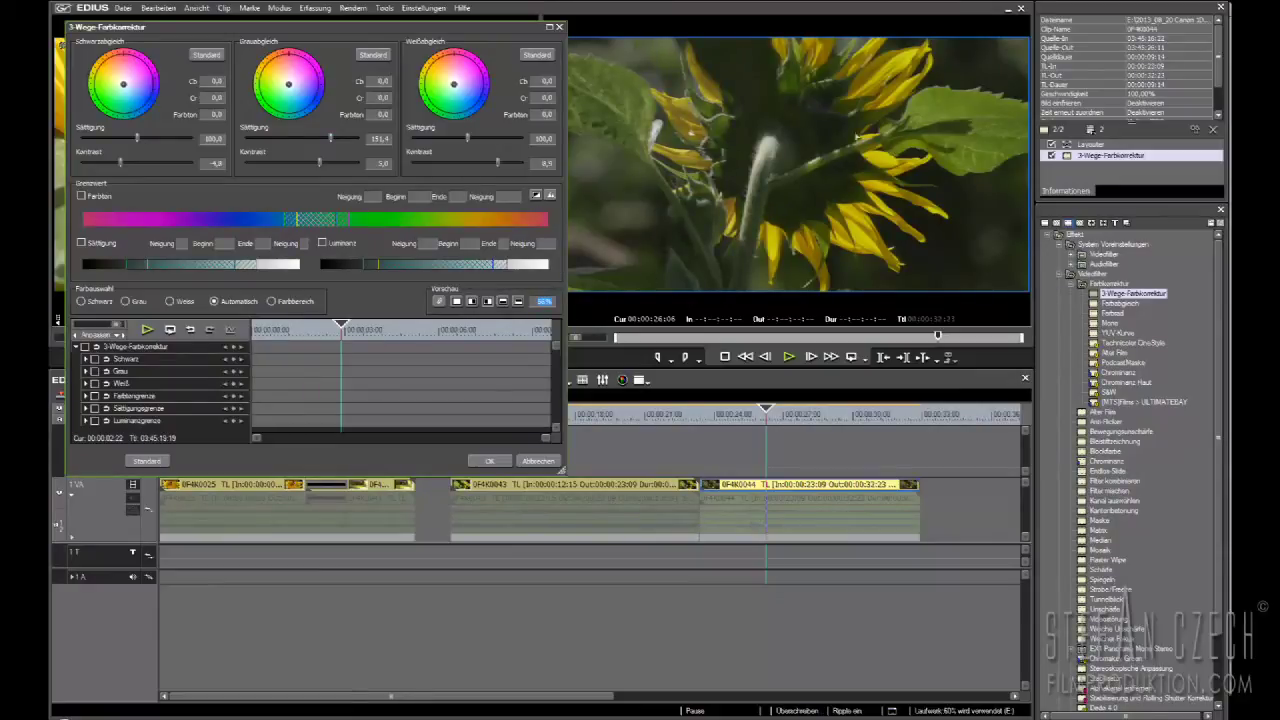
drag(542, 301, 530, 167)
click(545, 302)
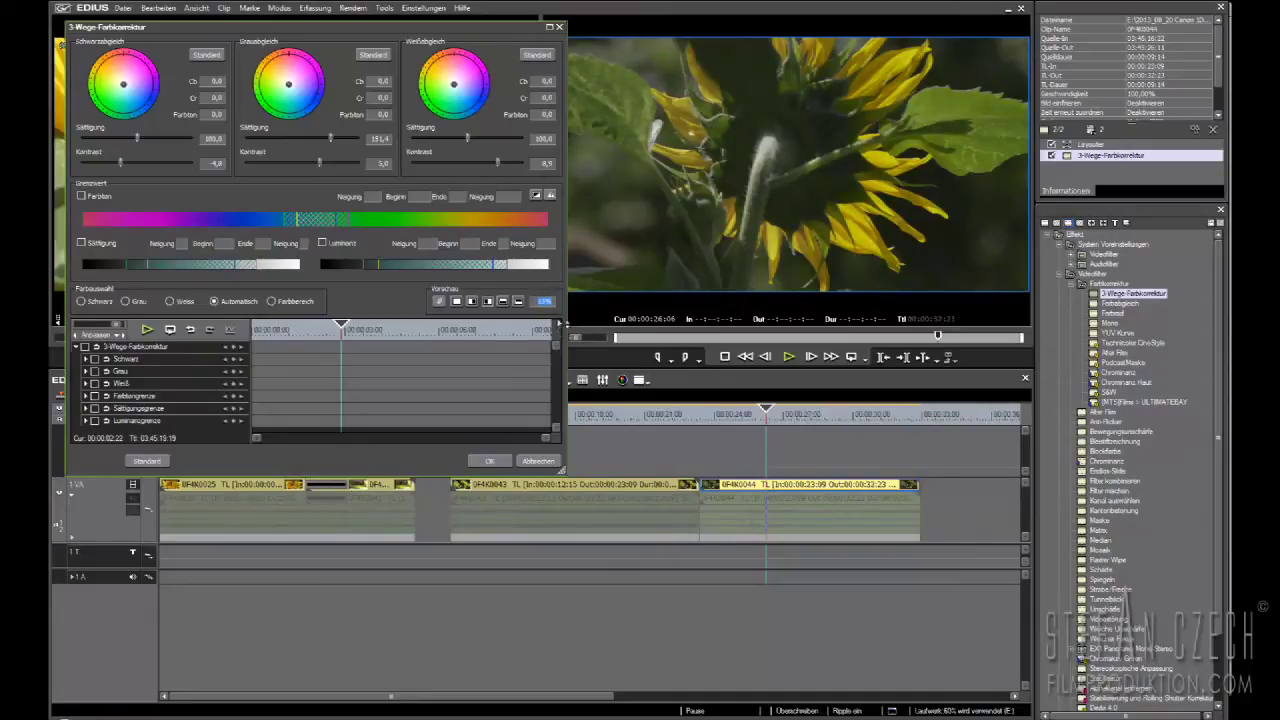
click(489, 461)
- Play back the color-corrected clip 0F4K0044 from just before 26 seconds
mouse_move(738, 414)
mouse_down()
mouse_move(718, 418)
mouse_move(757, 415)
mouse_up()
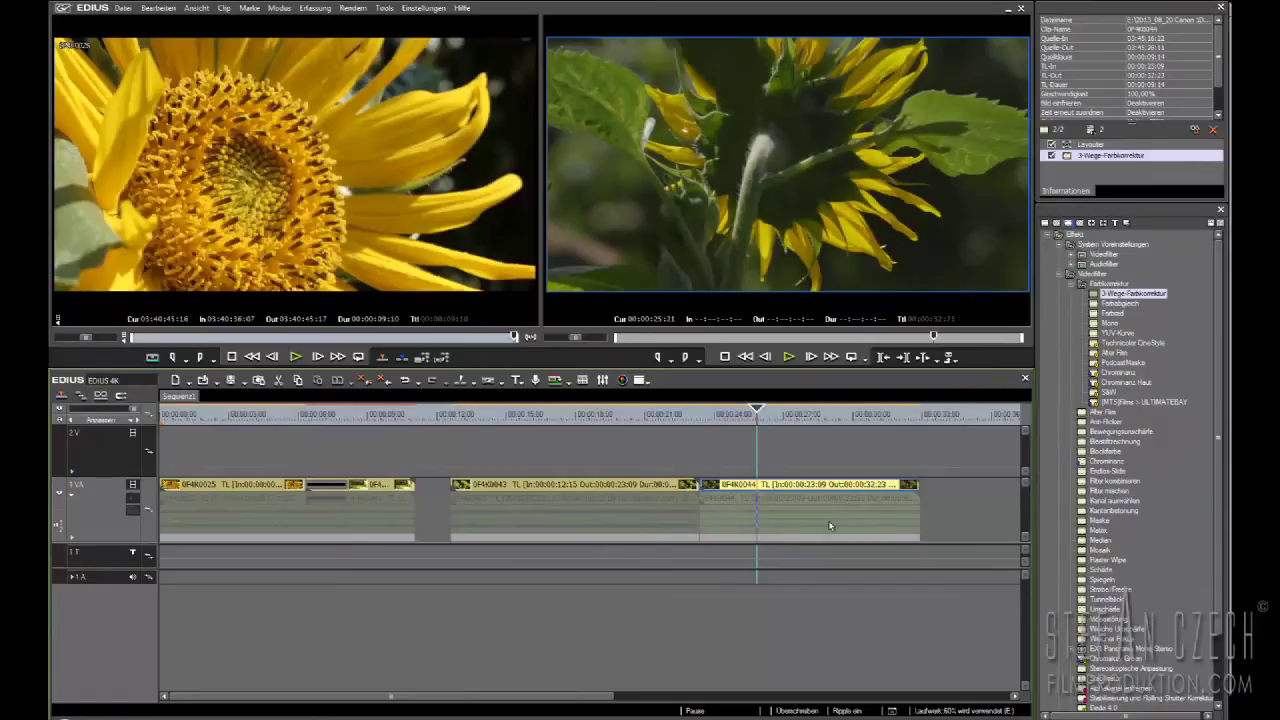
key(space)
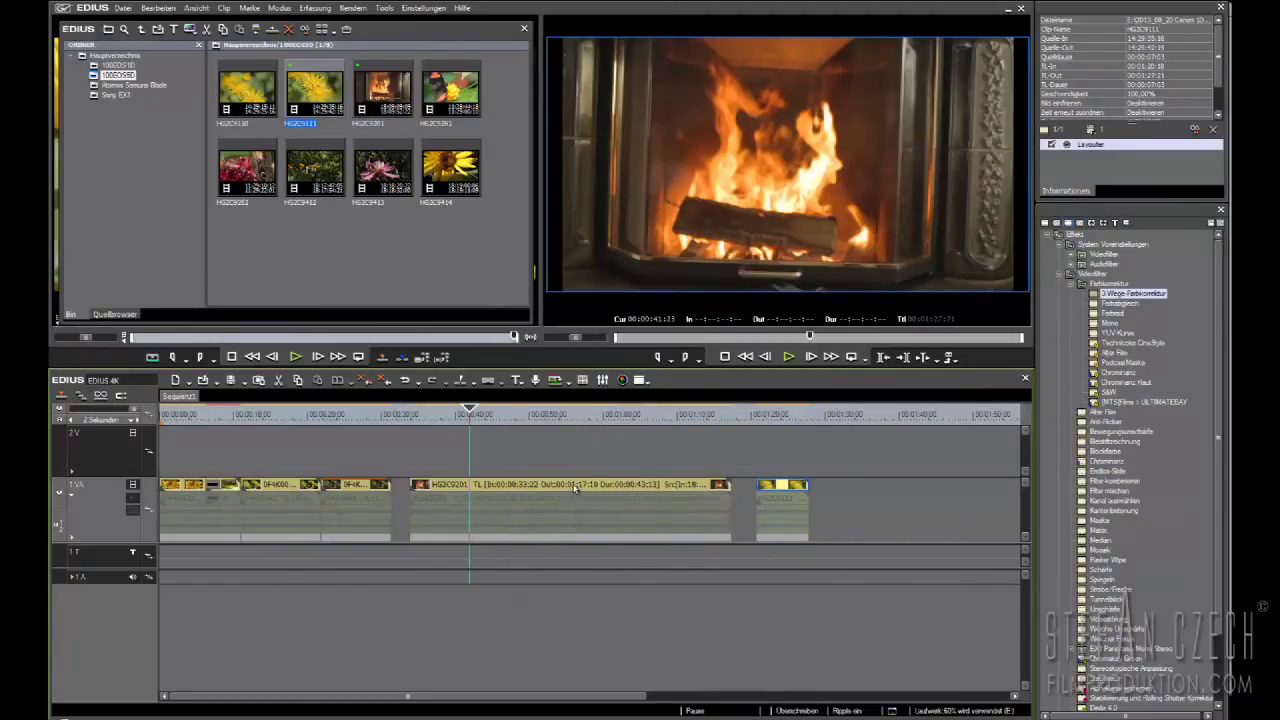
- Set the frame rate of the fireplace clip HG2C9201 to 25 and trim its end to a duration of 00:00:41:08
drag(515, 417, 582, 414)
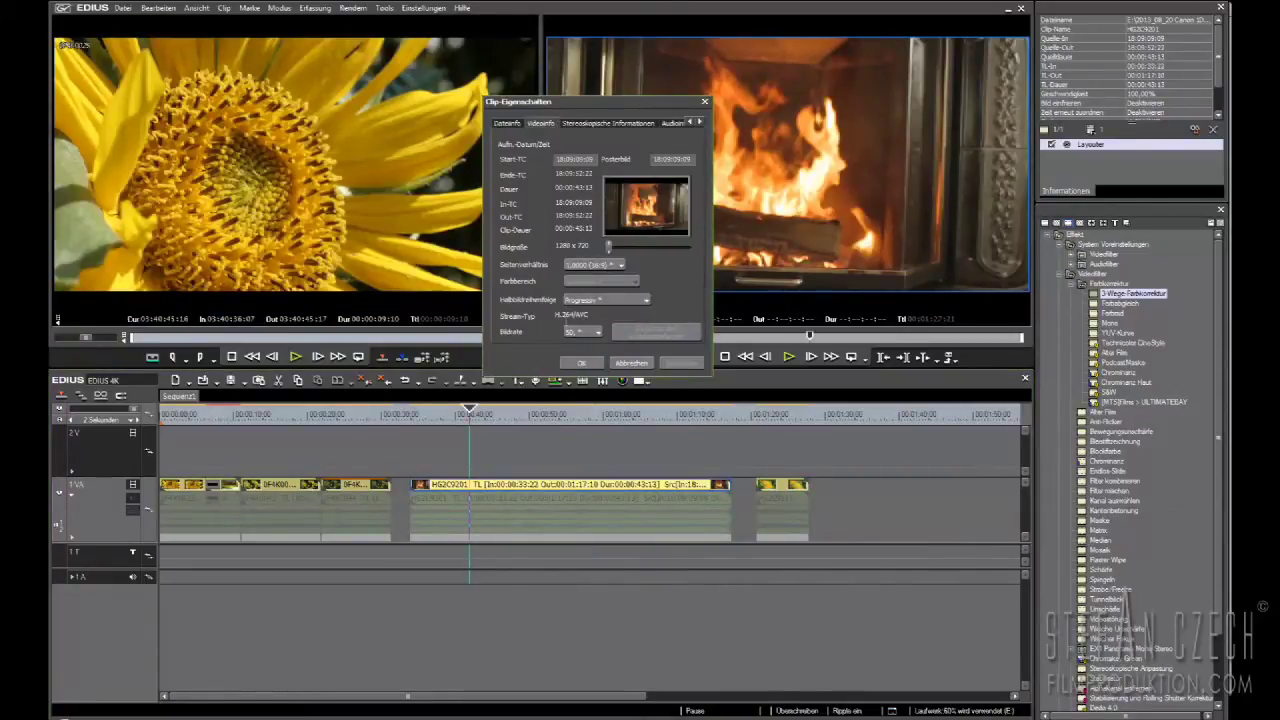
click(599, 333)
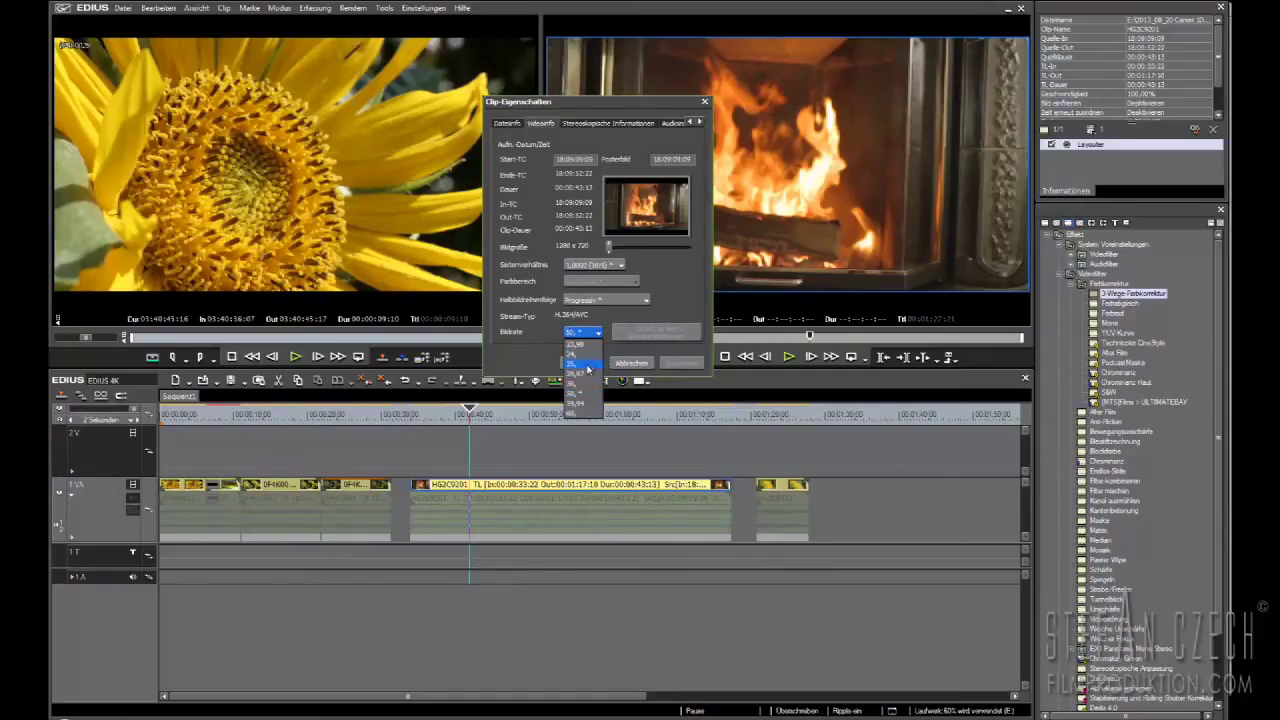
click(587, 364)
click(595, 364)
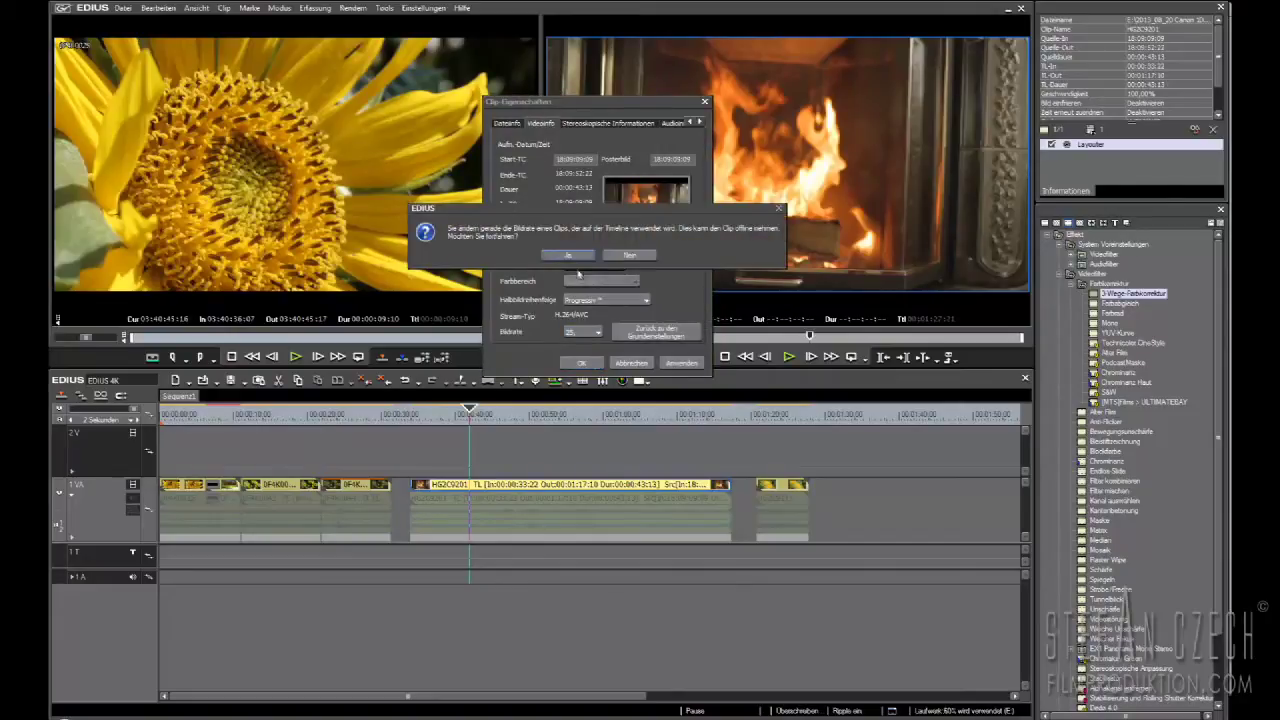
click(568, 255)
click(581, 362)
mouse_move(732, 491)
mouse_down()
mouse_move(450, 500)
mouse_move(760, 500)
mouse_move(715, 506)
mouse_up()
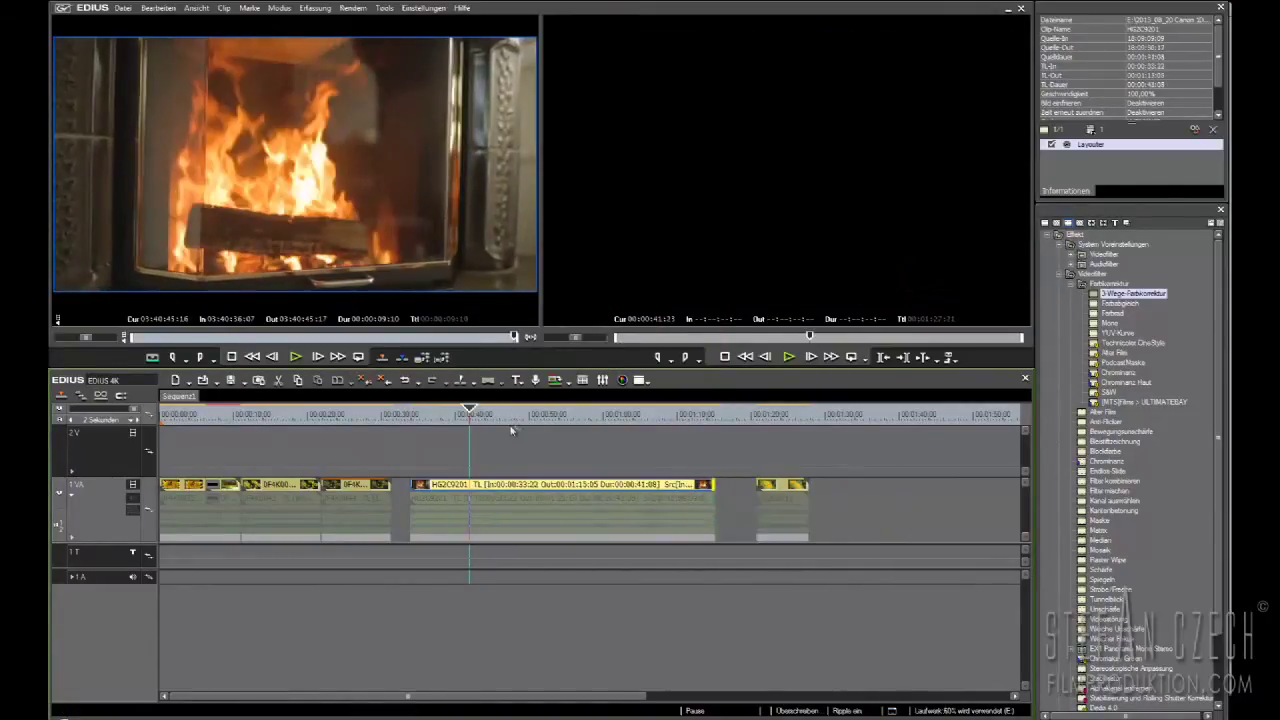
- Play back the fireplace clip HG2C9201 from about 44 seconds and move the playhead to about 00:00:47:21
click(497, 417)
key(space)
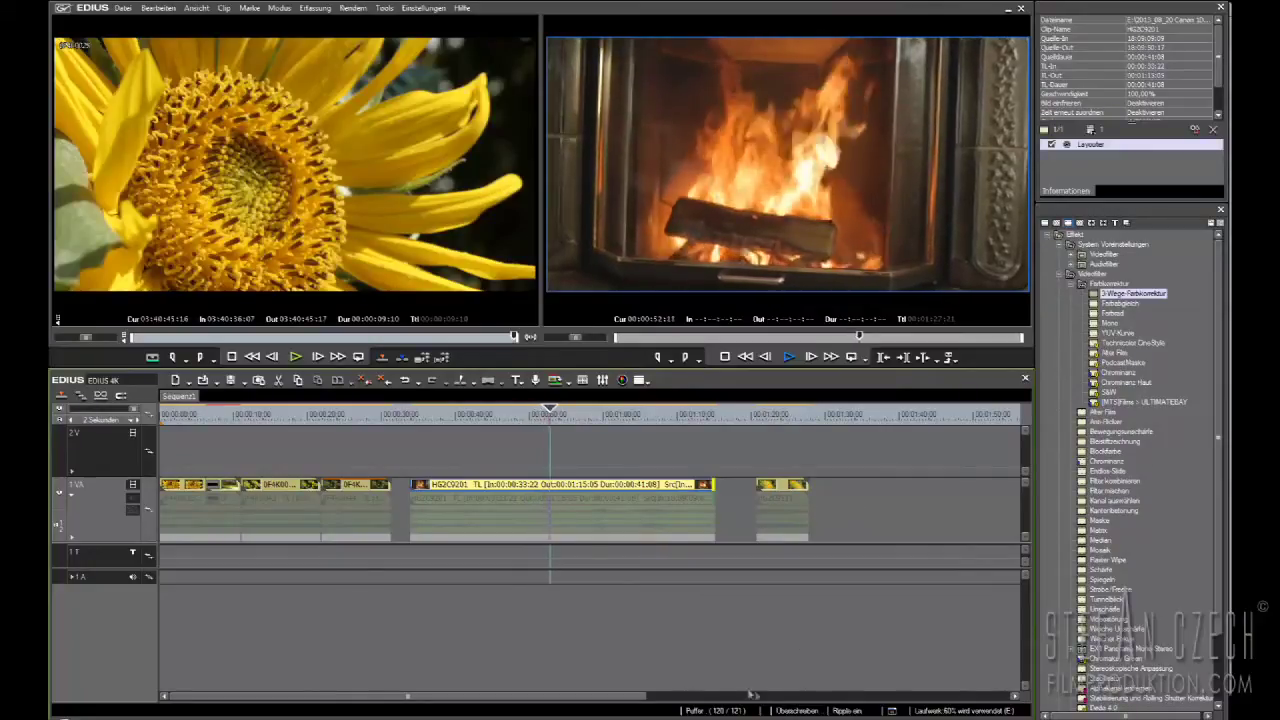
drag(551, 450, 513, 455)
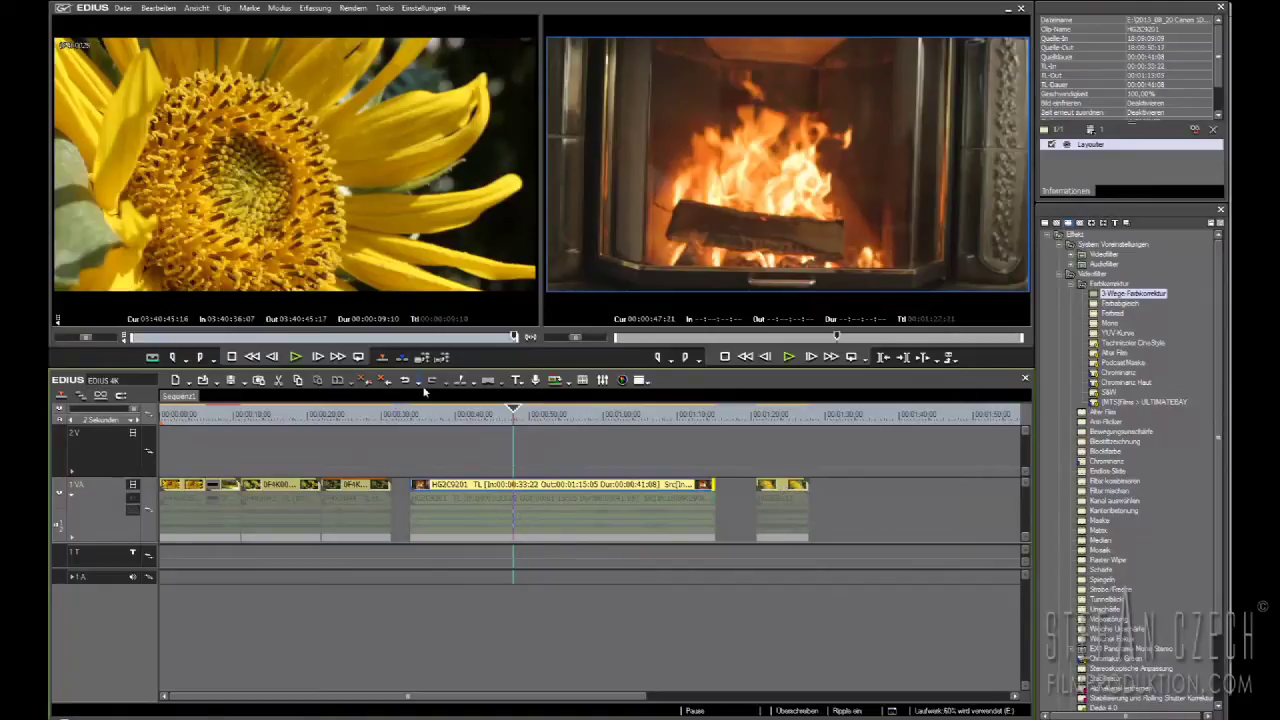
- Place clip HG2C9262 from the 100EOS5D bin on track 2 V at the playhead and check its video properties
key(b)
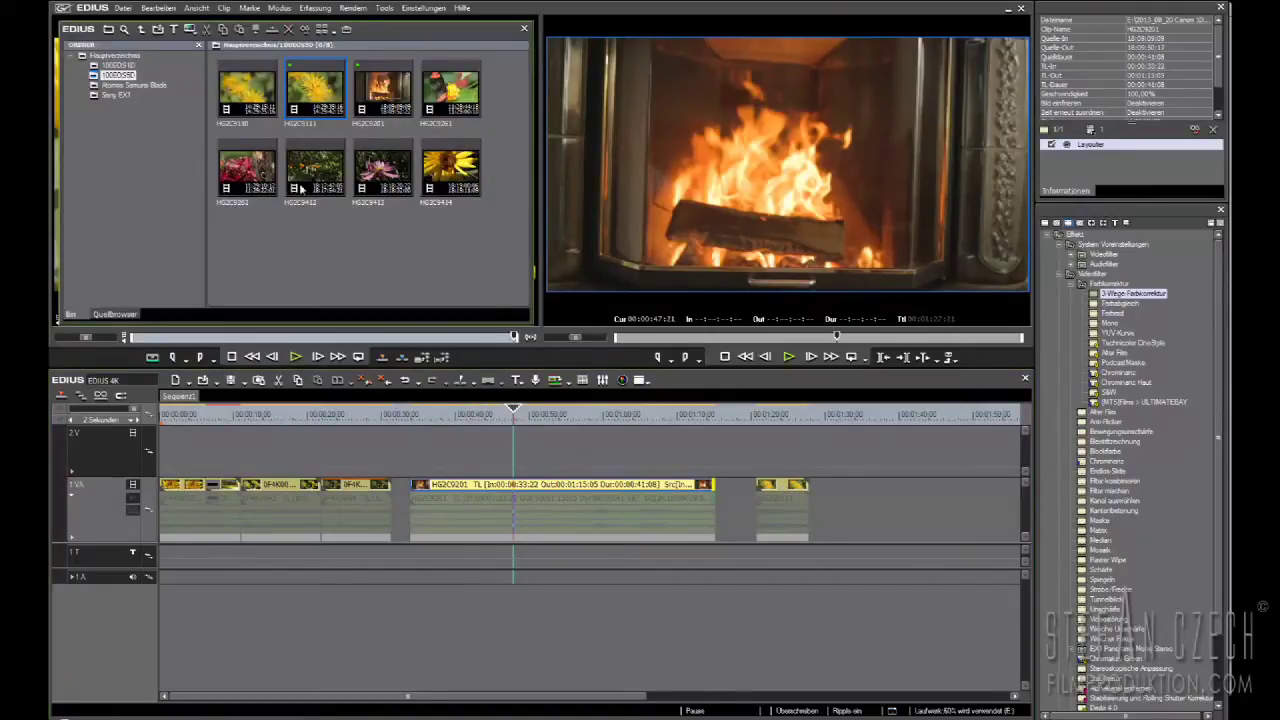
drag(272, 178, 532, 434)
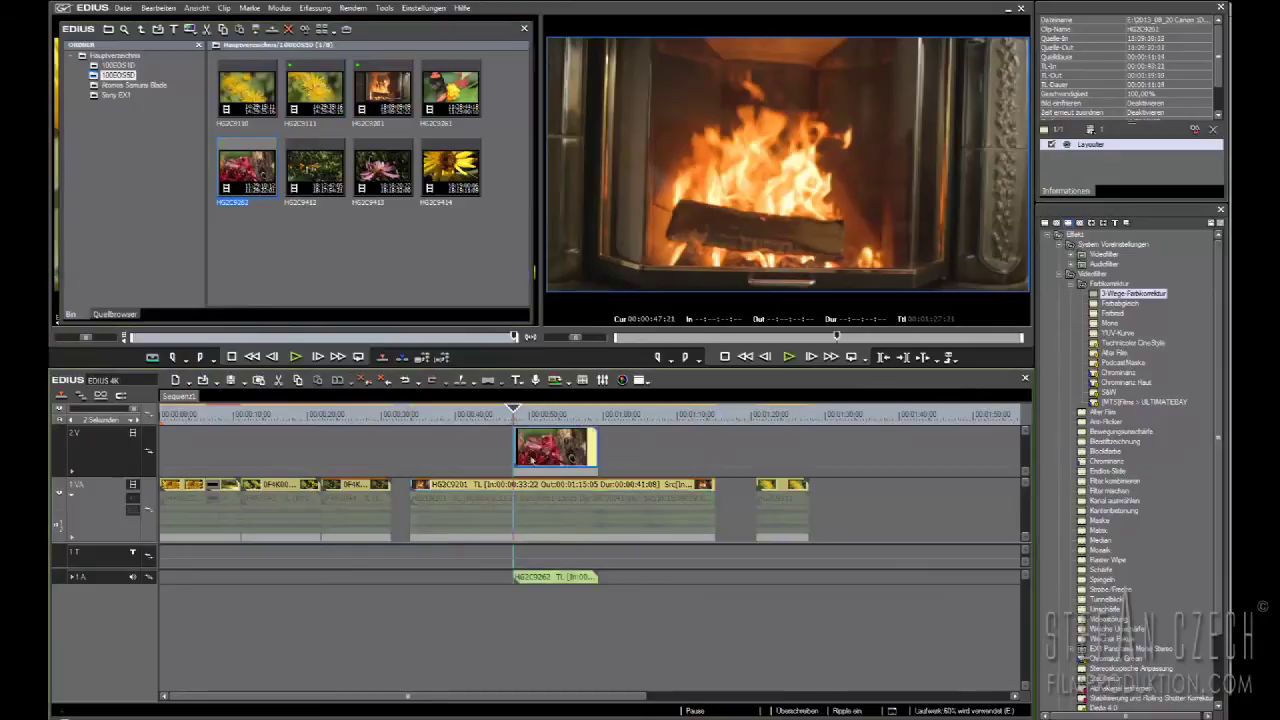
right_click(556, 456)
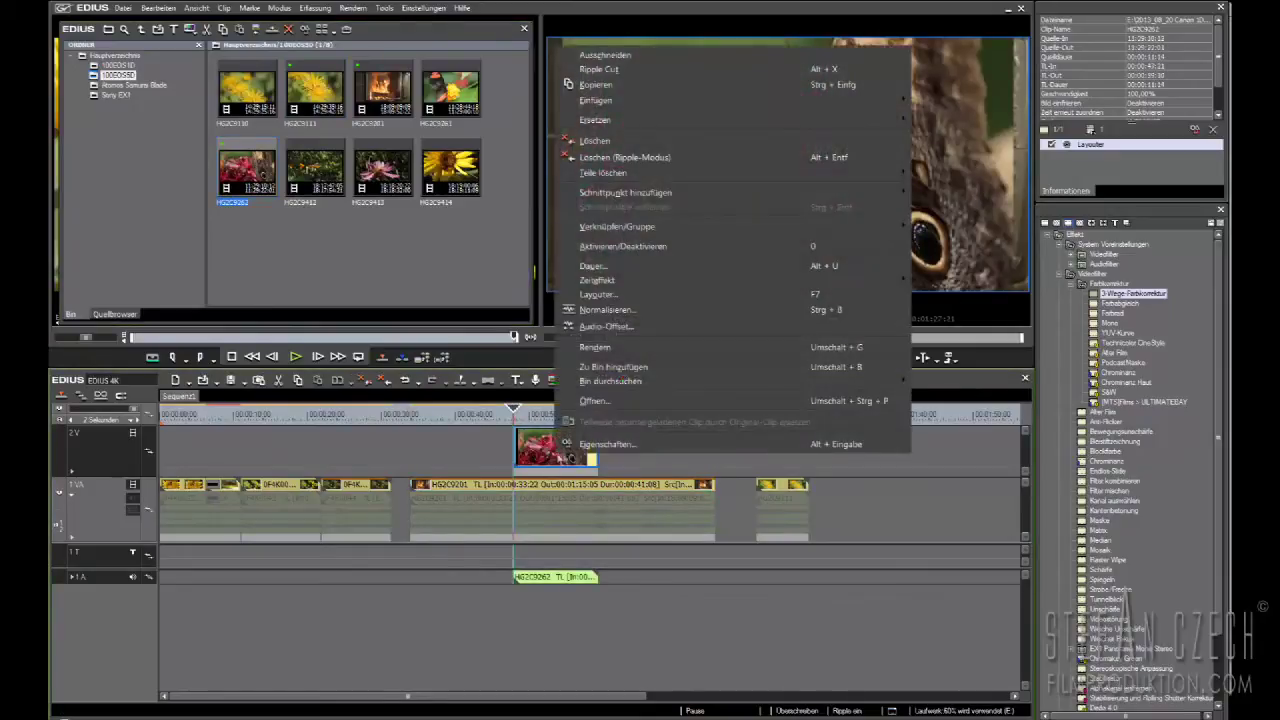
click(608, 443)
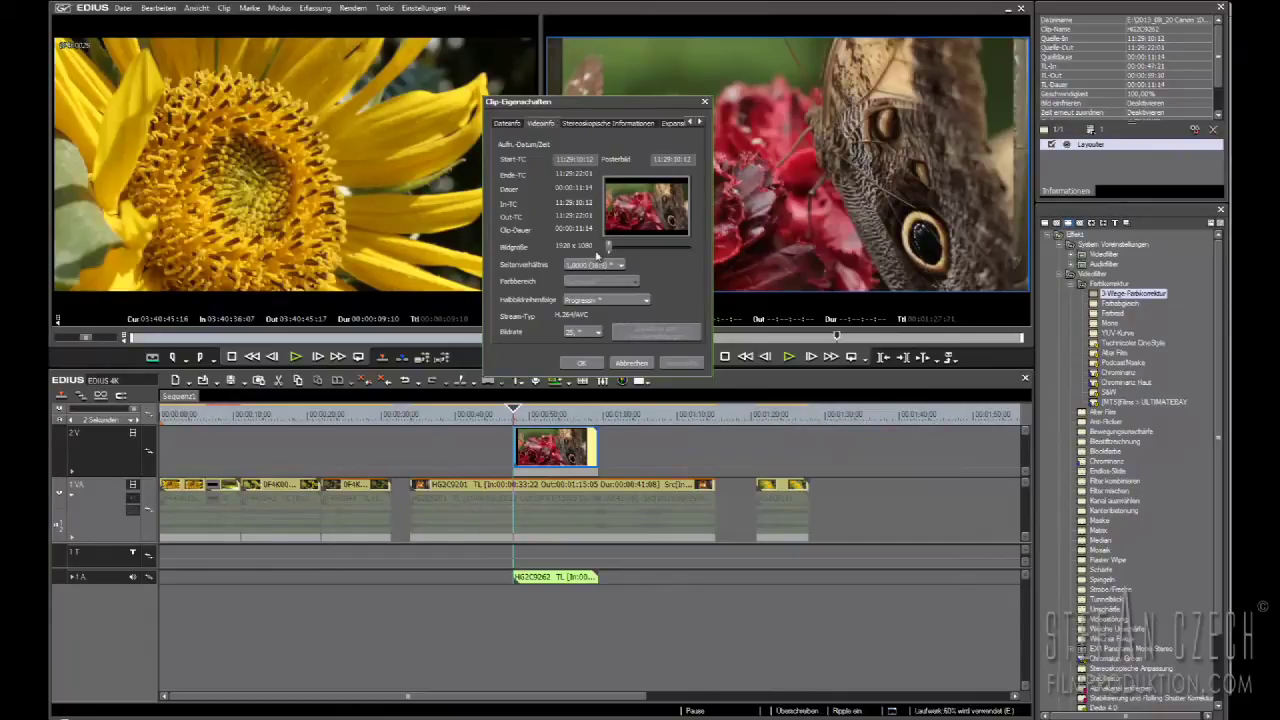
key(Escape)
- Apply the Originalgröße layout preset to clip HG2C9262 in the Layouter and accept it
right_click(556, 450)
click(633, 292)
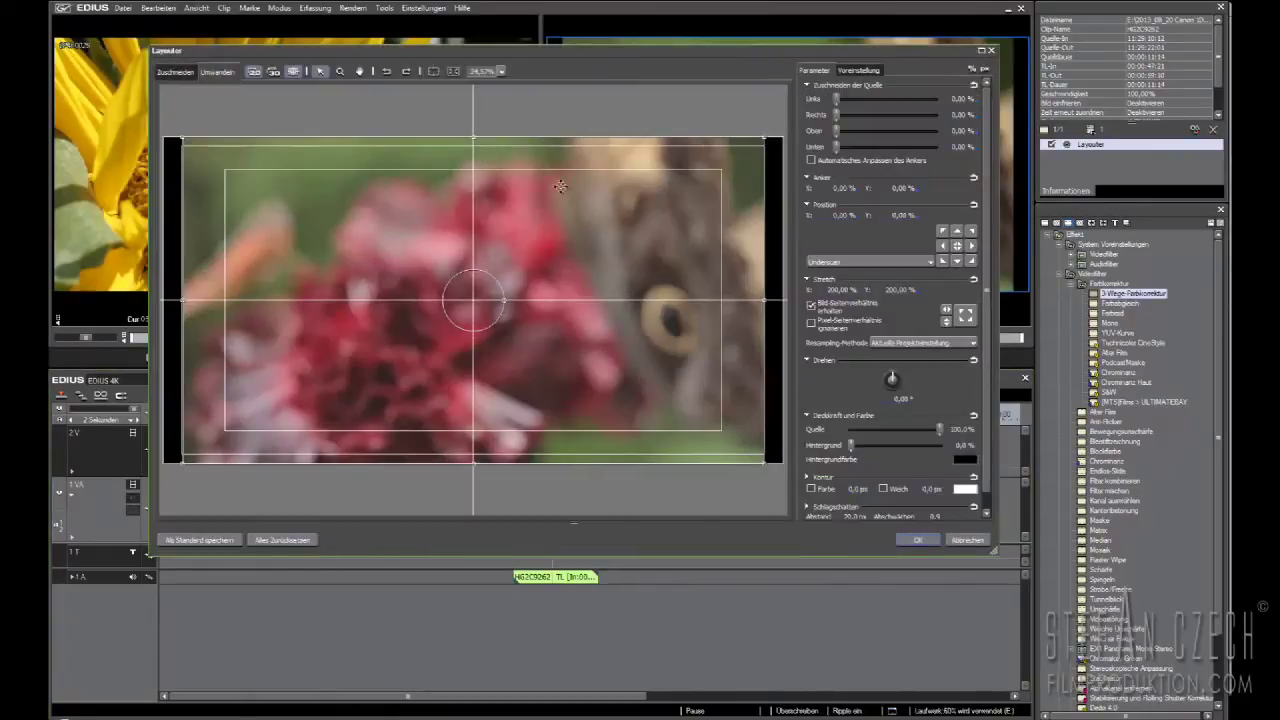
click(871, 73)
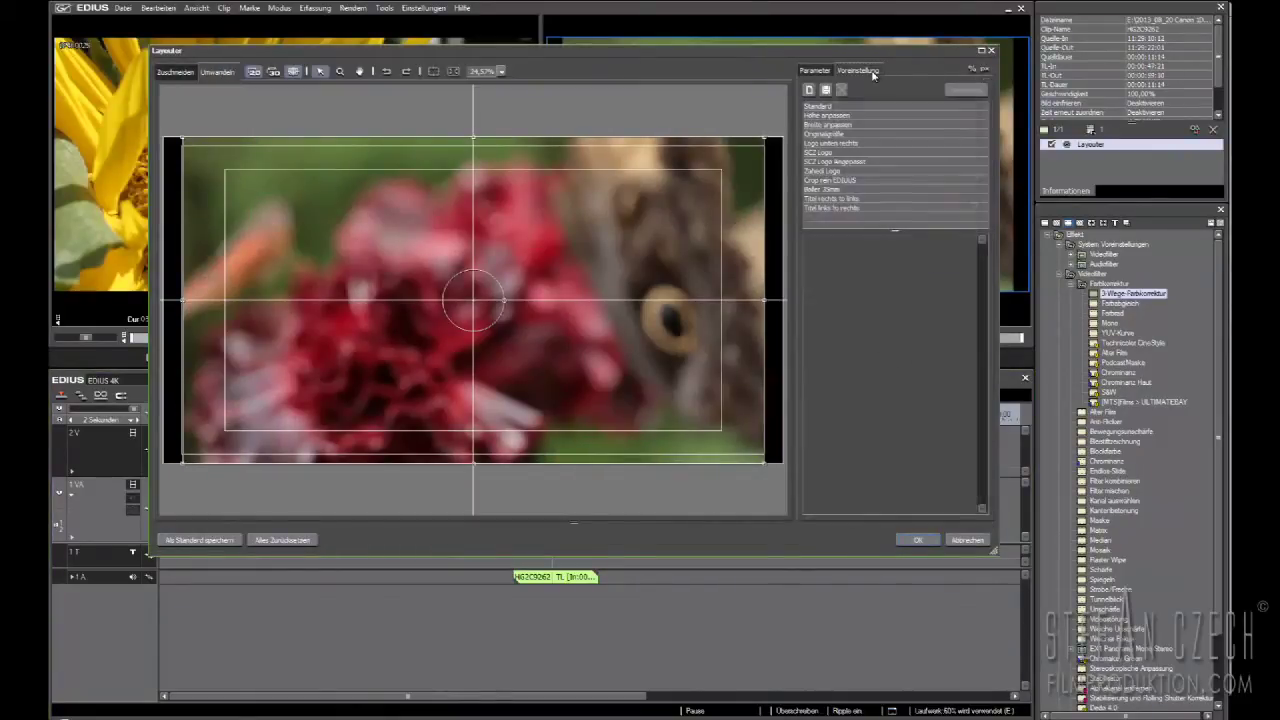
double_click(830, 134)
click(917, 540)
- Move clip HG2C9262 down to track 1 VA, delete the fireplace clip, and park the playhead on HG2C9262
drag(538, 445, 503, 506)
key(Delete)
click(499, 410)
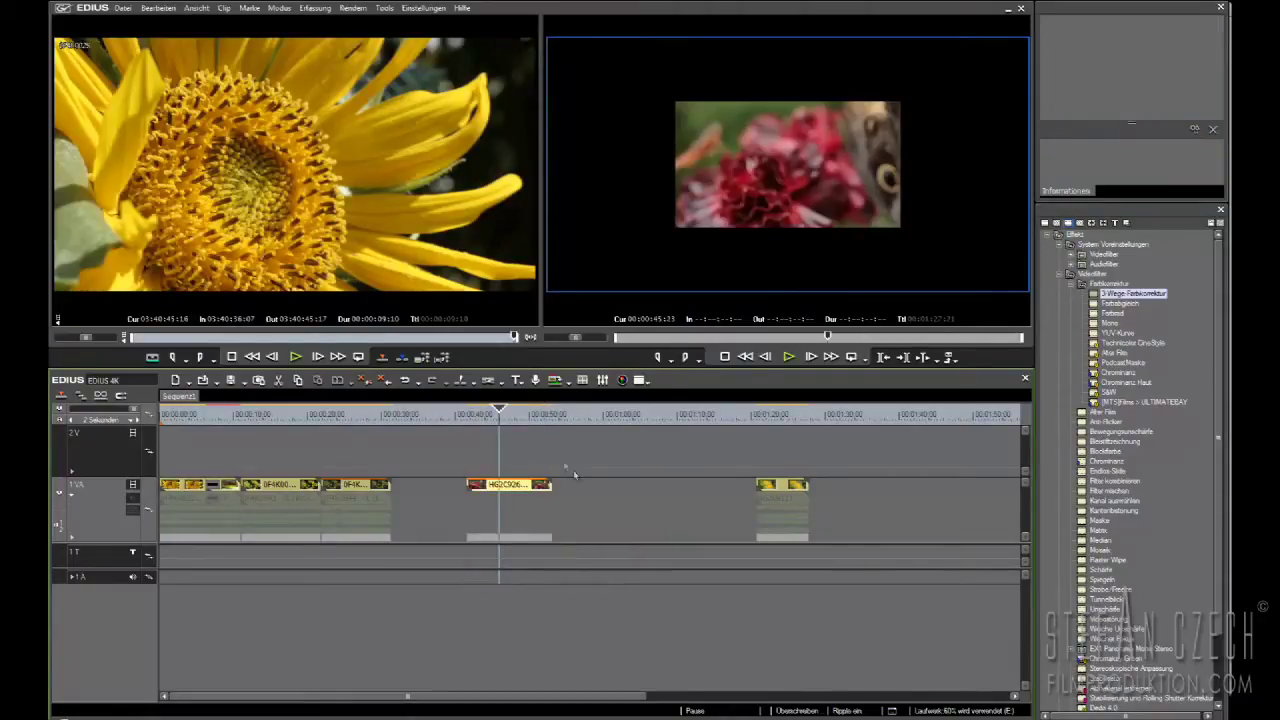
- Apply the Breite anpassen layout preset to clip HG2C9262 in the Layouter and accept it
right_click(519, 486)
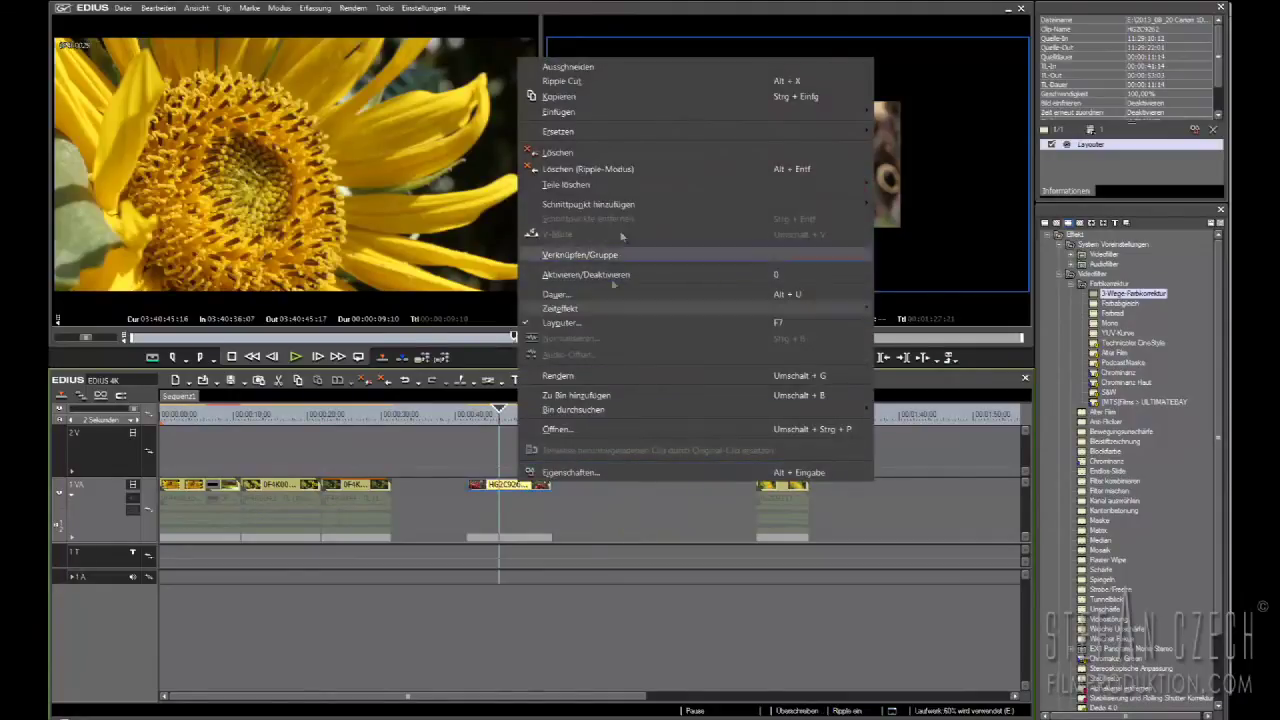
click(605, 322)
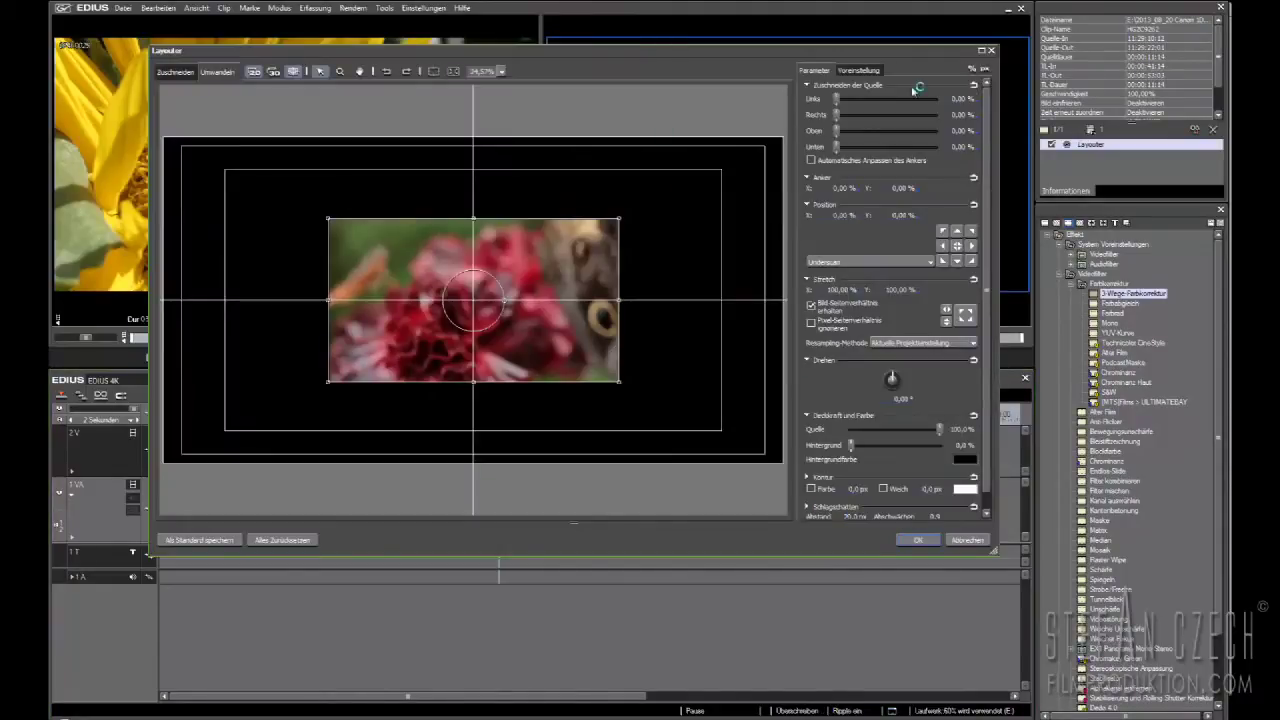
click(872, 71)
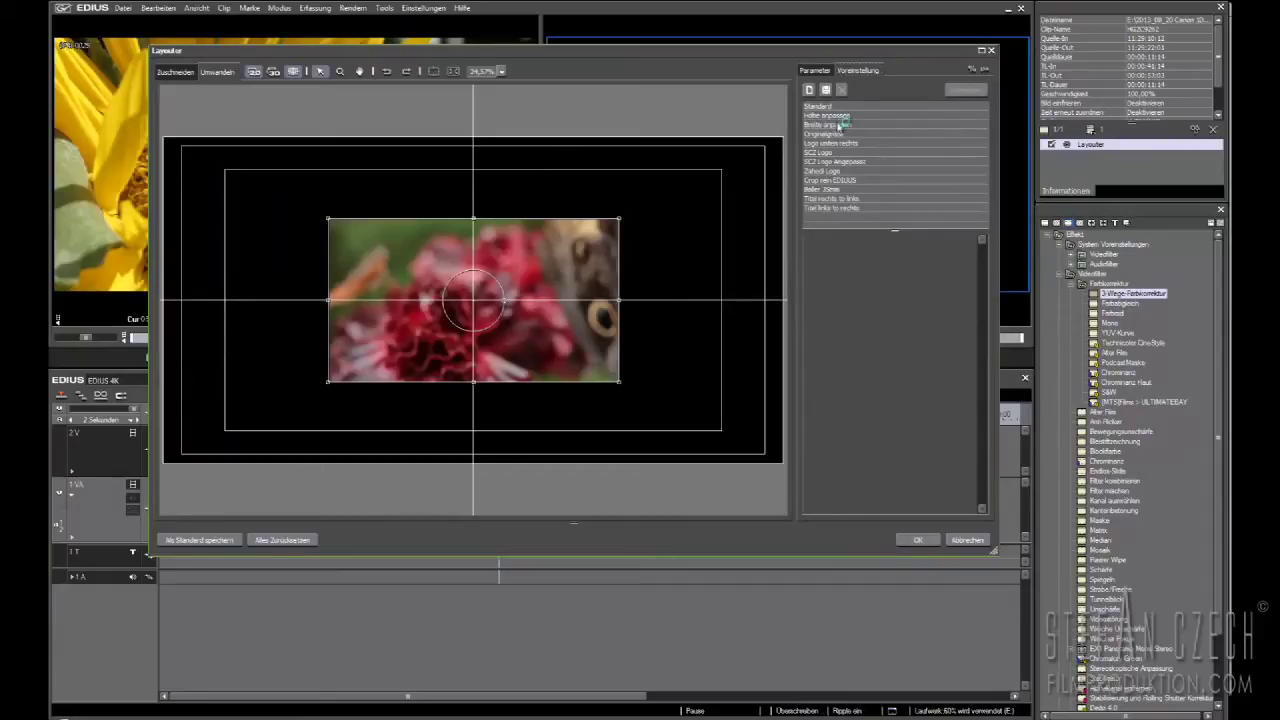
double_click(839, 125)
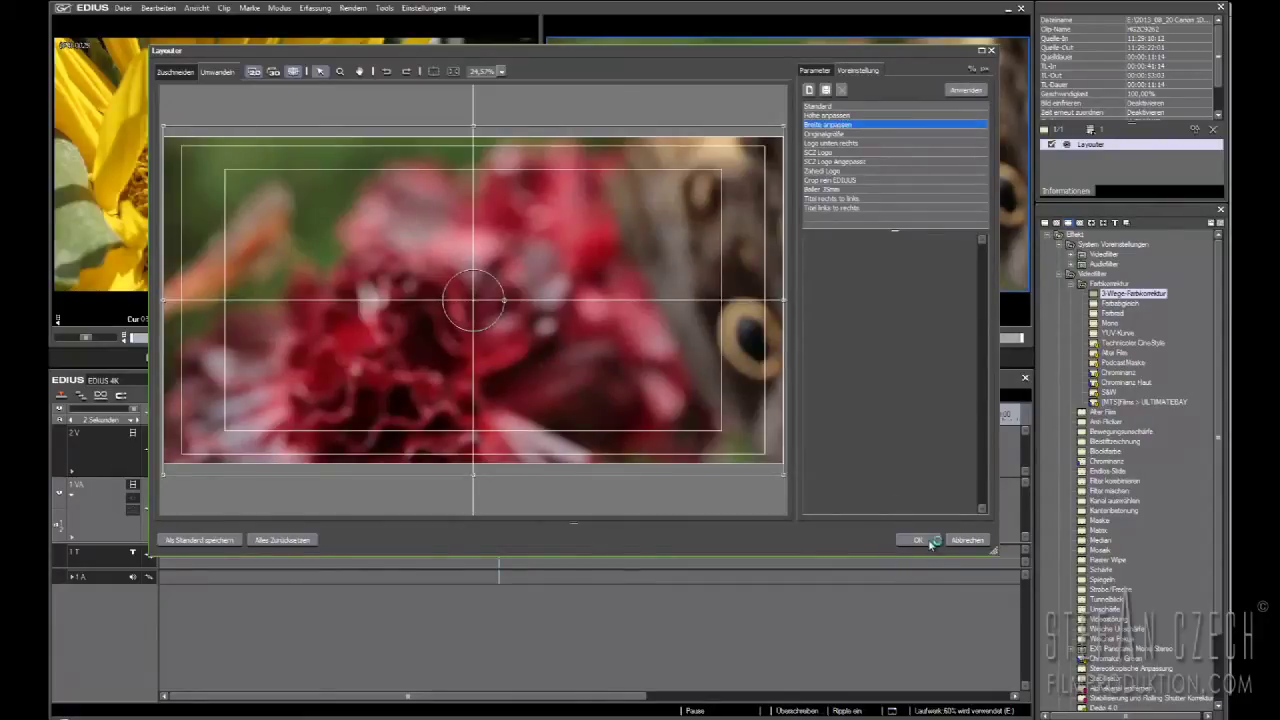
click(918, 540)
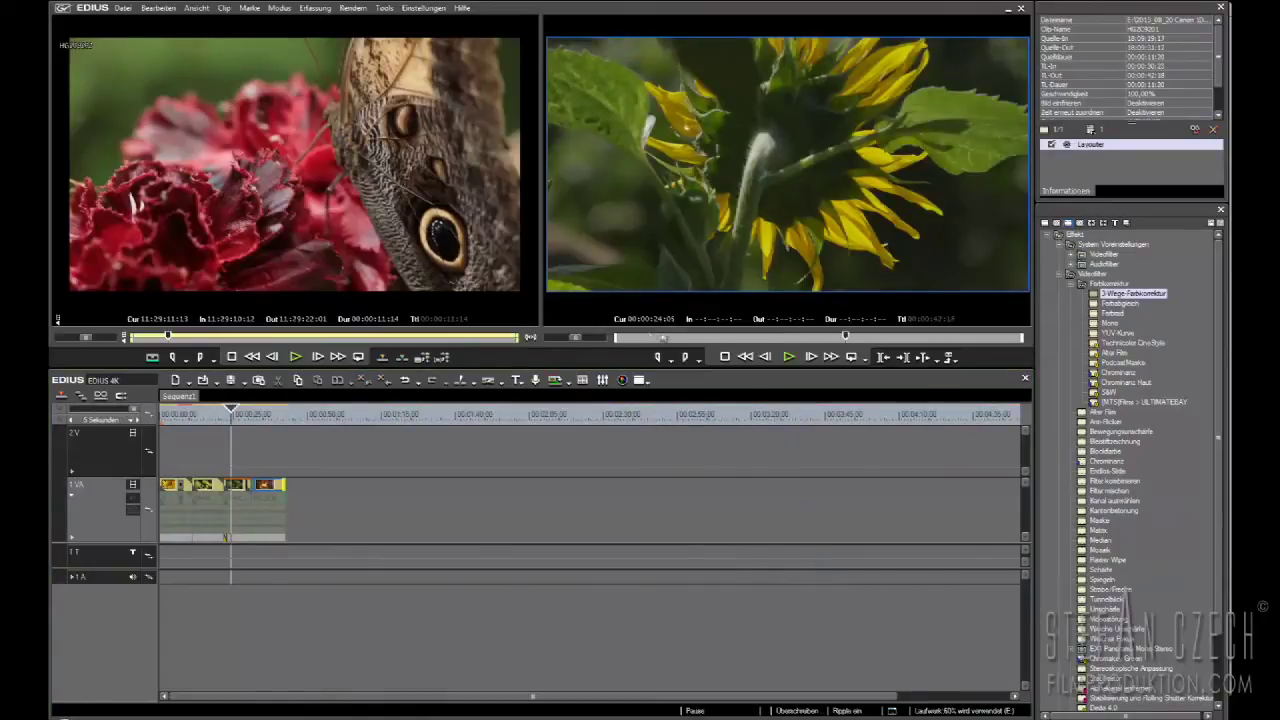
- Place the third butterfly clip from the Atomos Samurai Blade bin on track 1 VA at about 49 seconds and preview a frame
key(b)
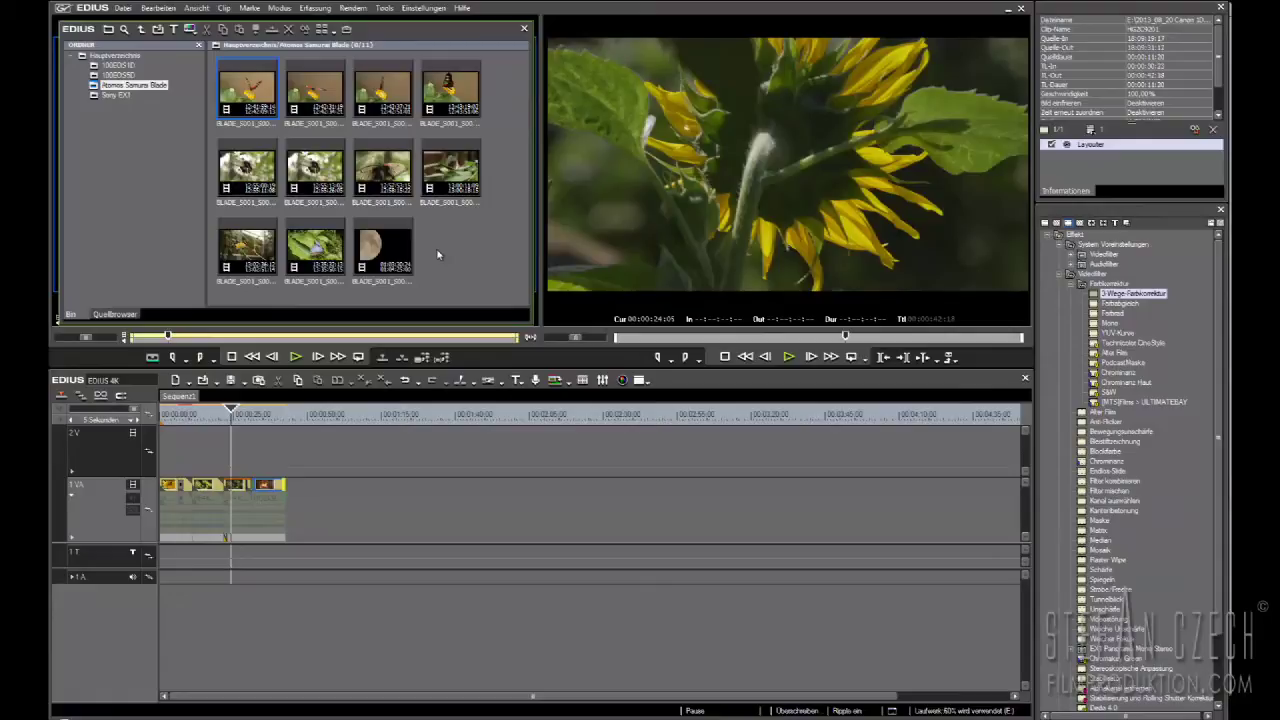
drag(383, 95, 322, 500)
click(316, 413)
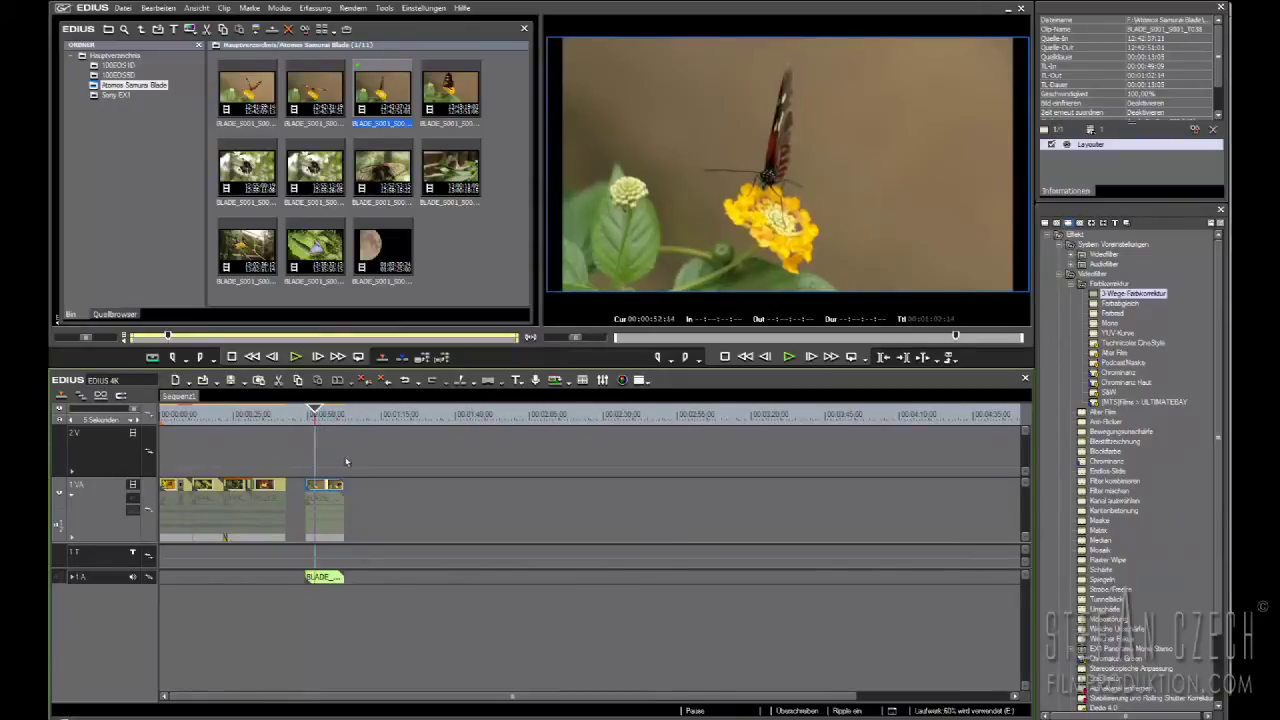
- Check the video properties of the Samurai Blade butterfly clip and play it back on the timeline
right_click(322, 485)
click(386, 468)
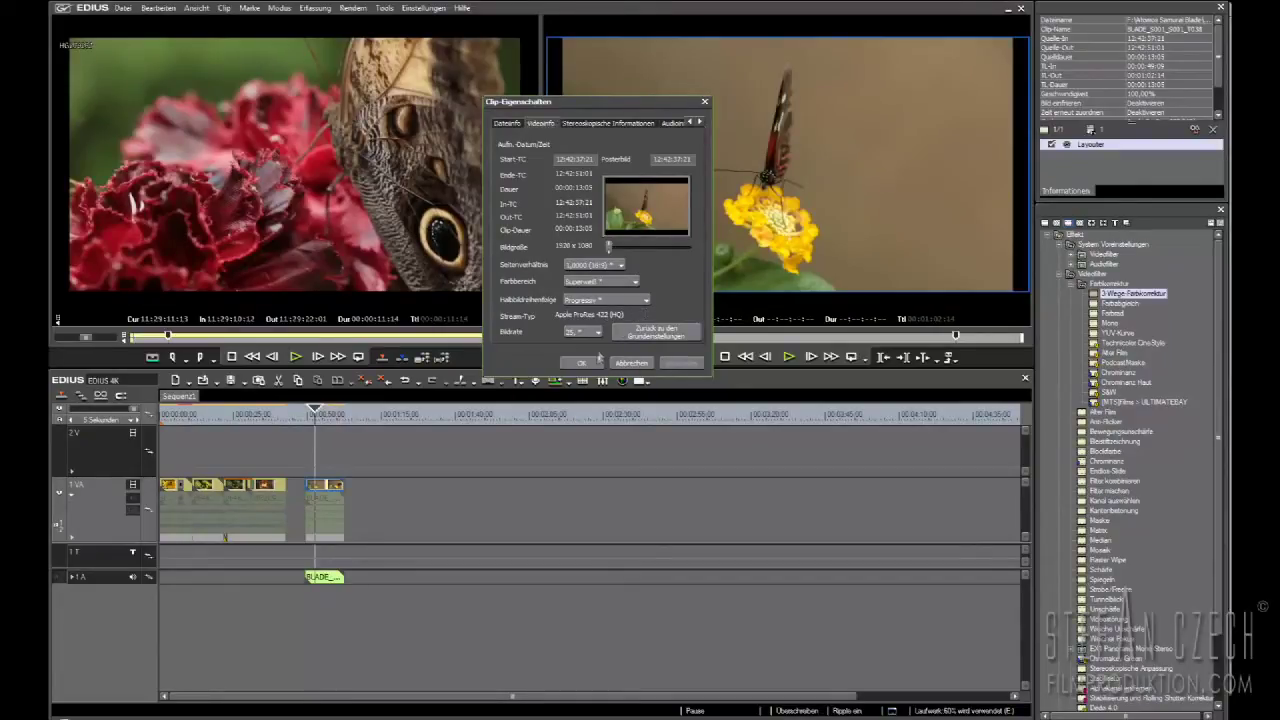
click(597, 361)
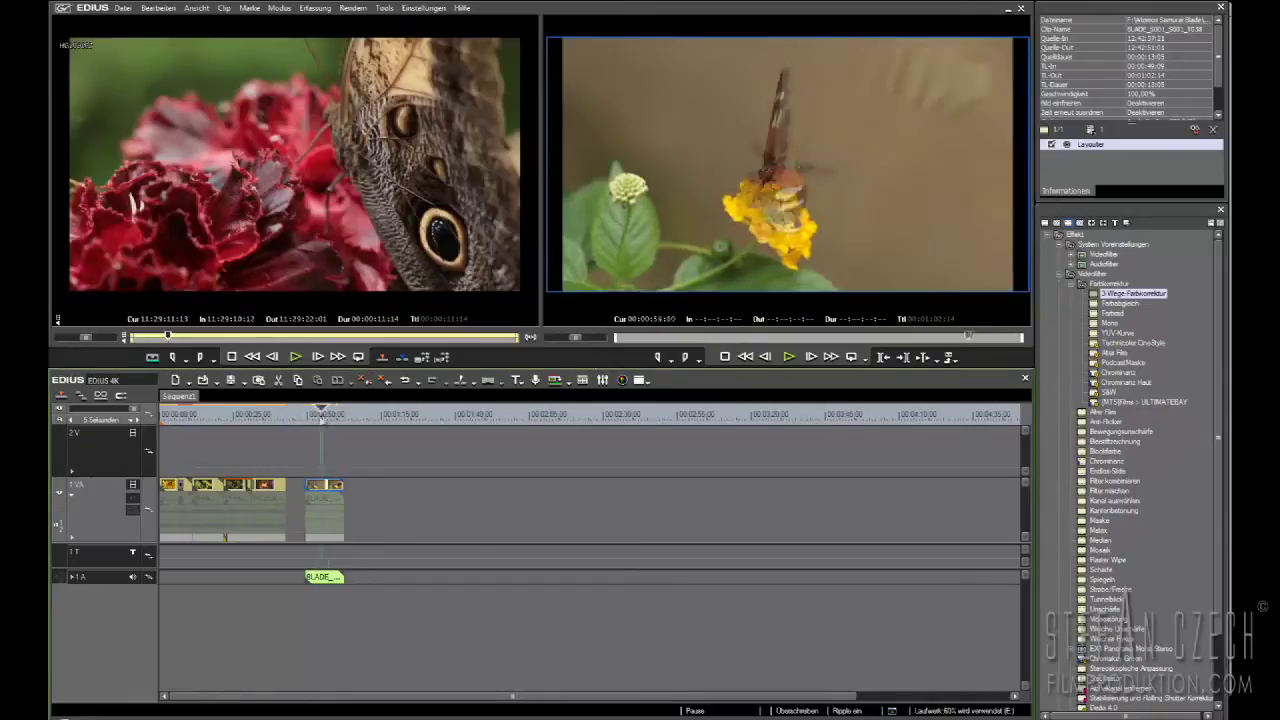
key(space)
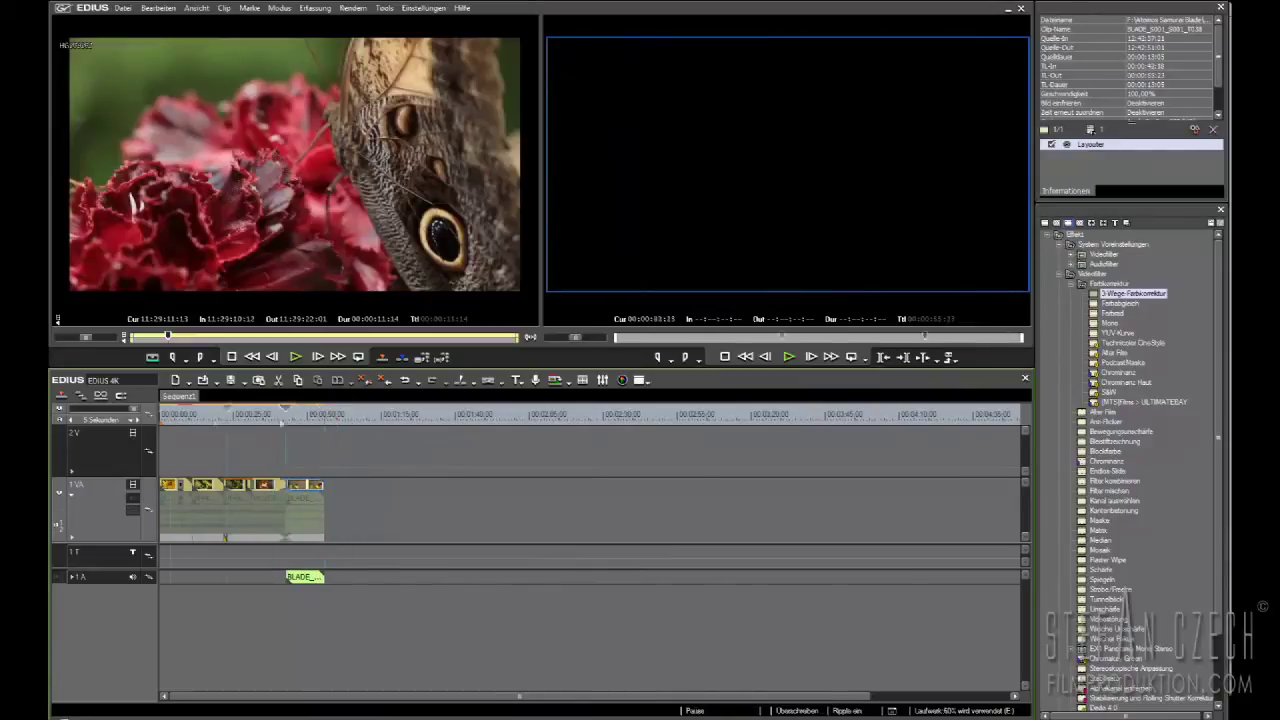
- Play back the whole sequence from the beginning, then scrub to the fireplace clip at about 35 seconds
drag(281, 422, 128, 420)
key(space)
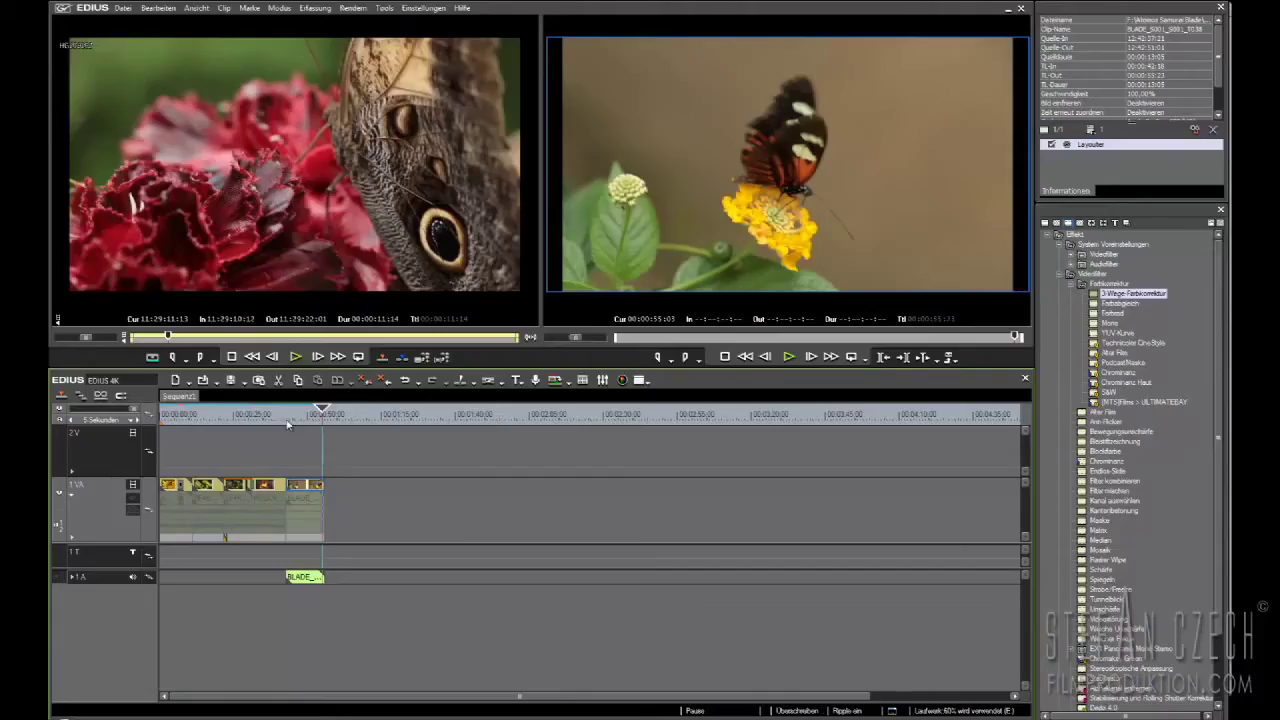
drag(224, 430, 264, 430)
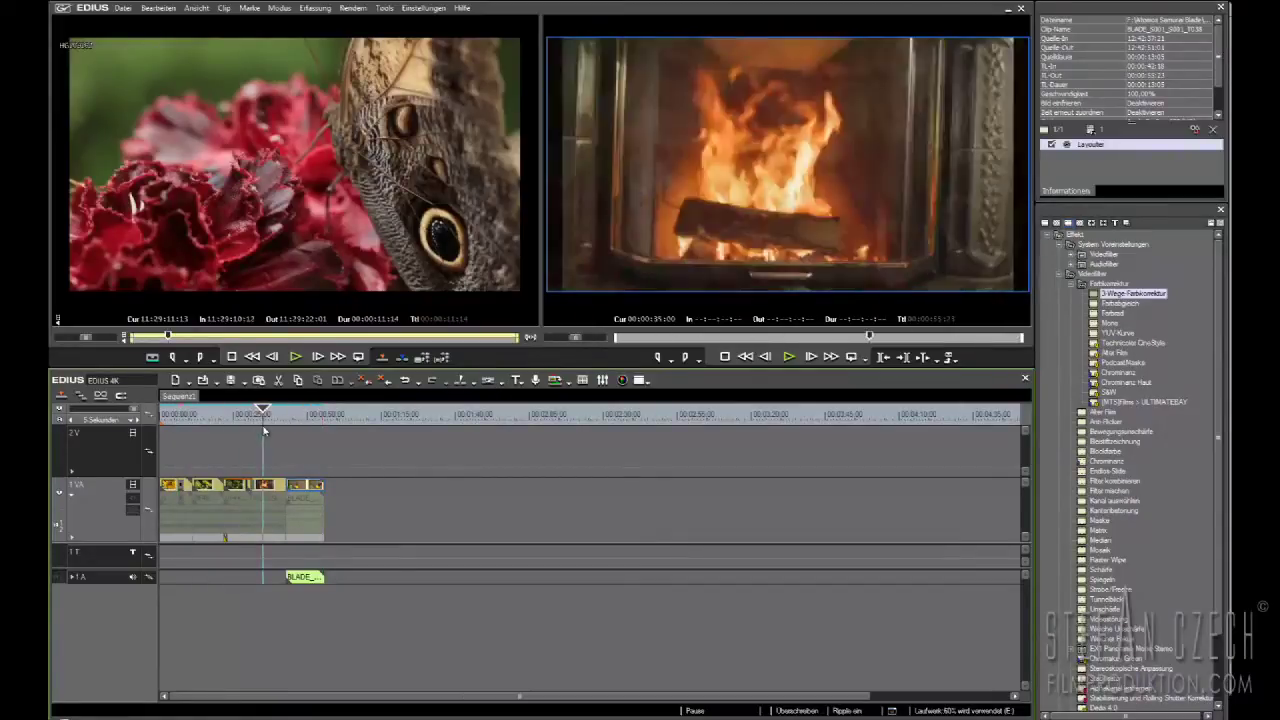
- Switch the project settings to the HD 1920x1080 25p 16:9 8bit preset
click(251, 389)
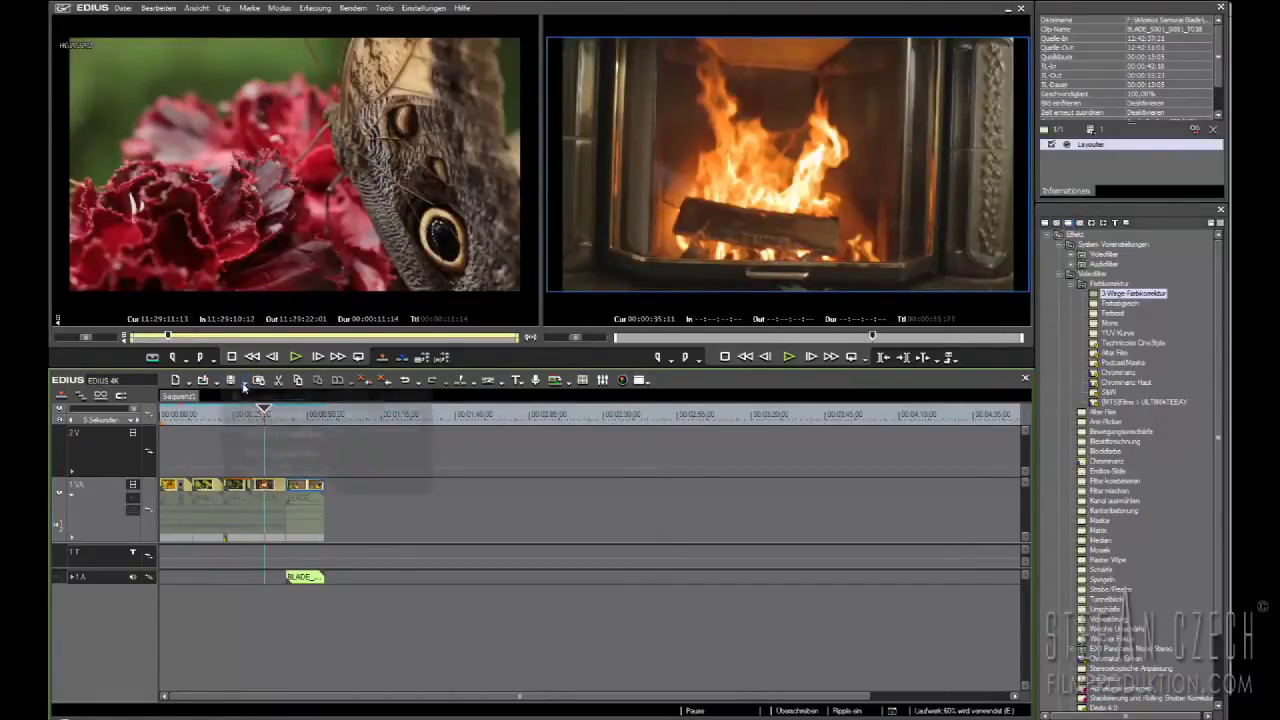
click(290, 470)
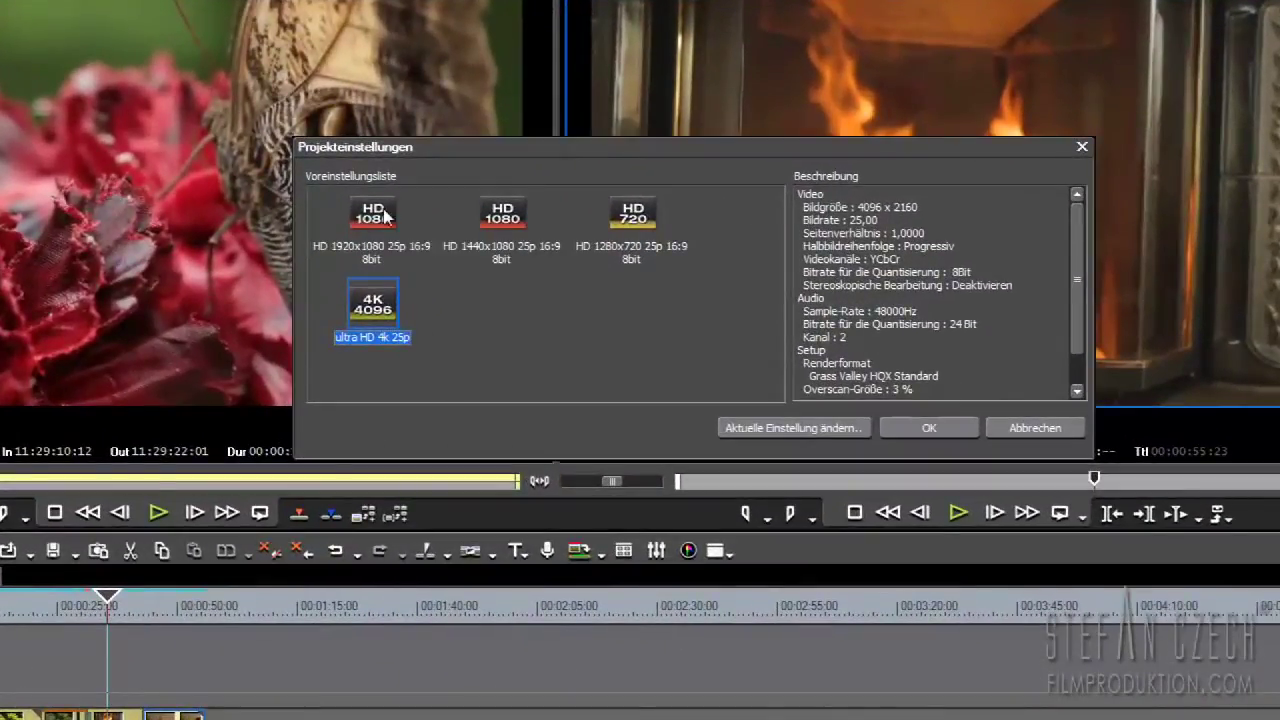
click(386, 218)
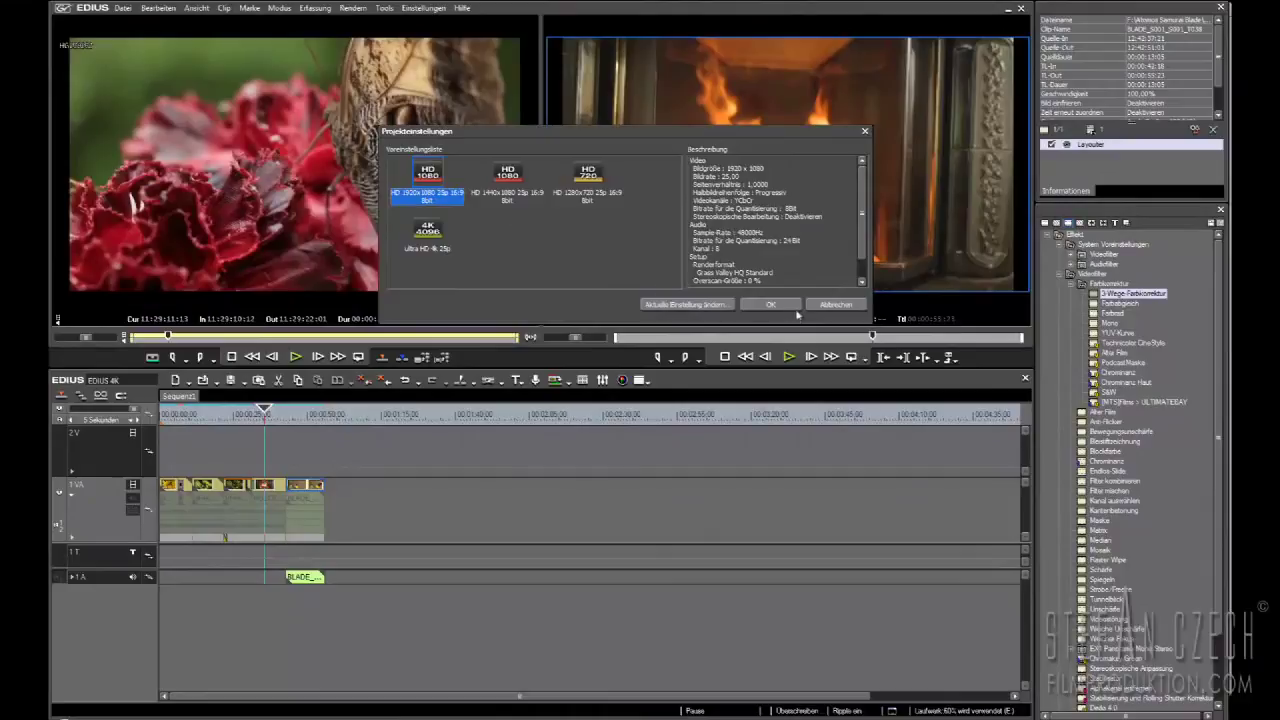
click(795, 308)
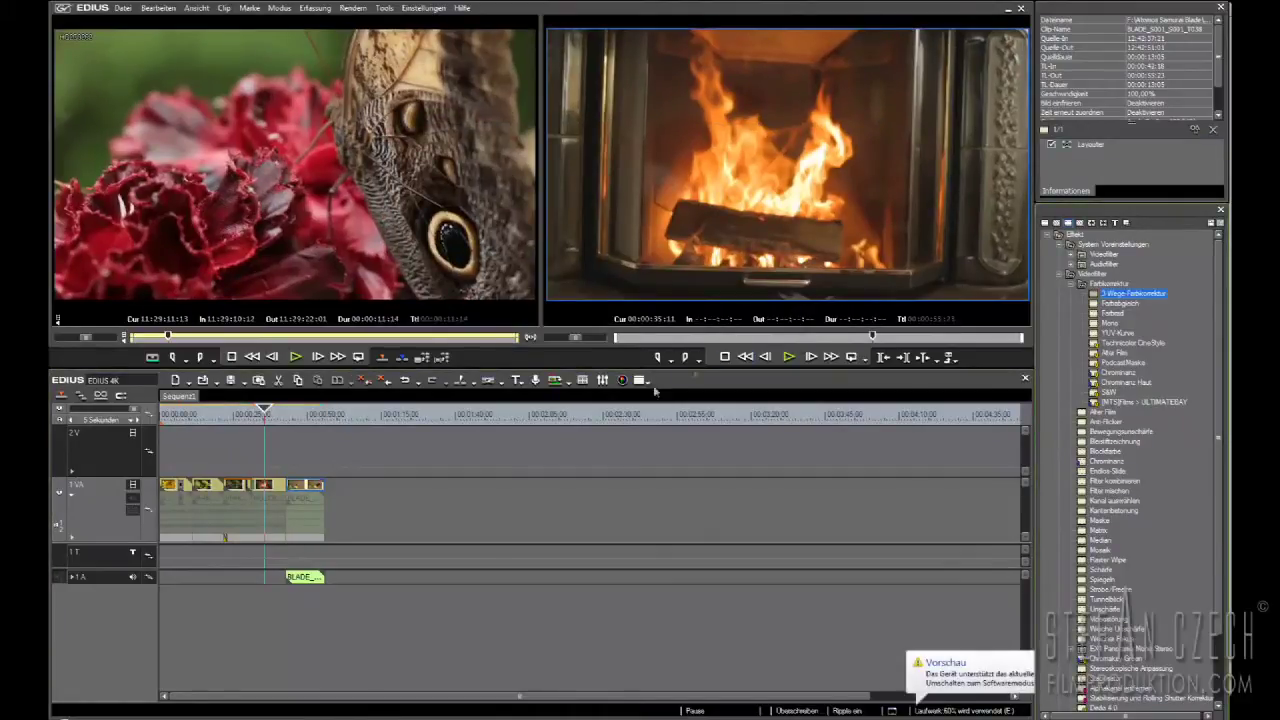
- Play back the sequence in the HD project from near its start, then jump to the fireplace clip at about 34 seconds
drag(264, 412, 173, 444)
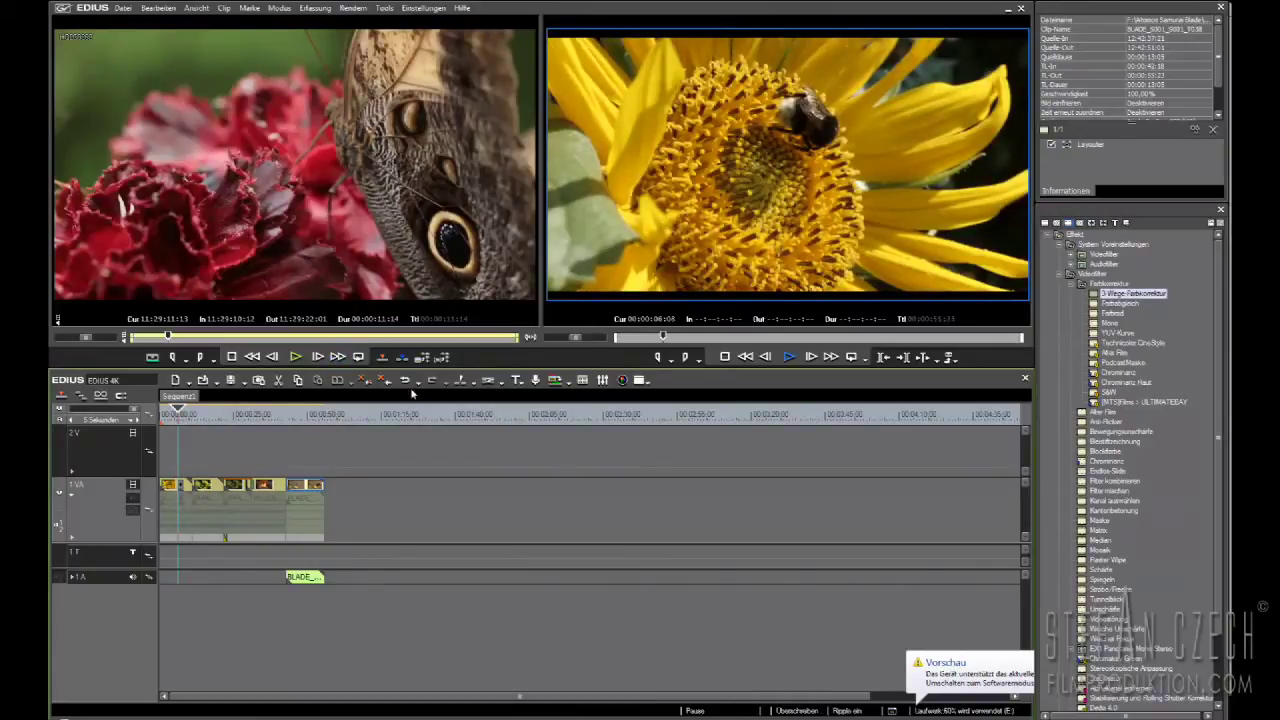
key(space)
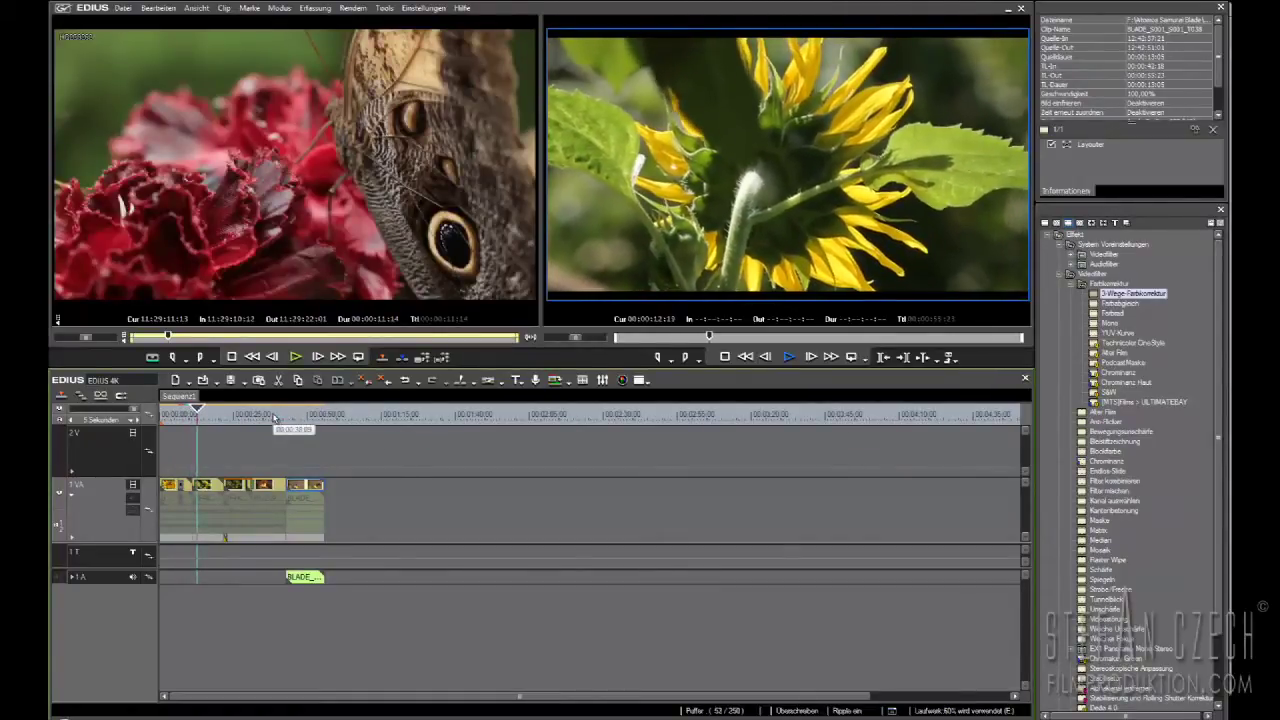
click(265, 414)
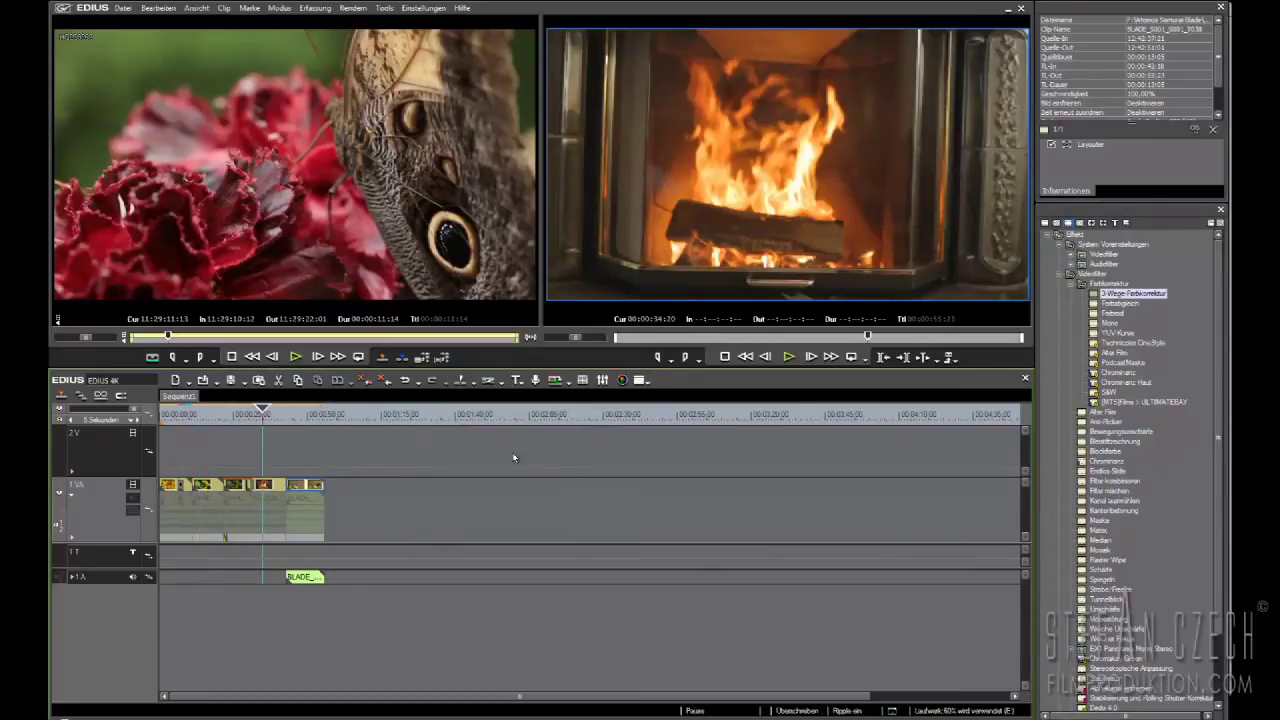
- Place clip 0F4K0032 from the 100EOS1D bin on track 1 VA at about 00:01:12:02 and play it back
key(b)
click(124, 66)
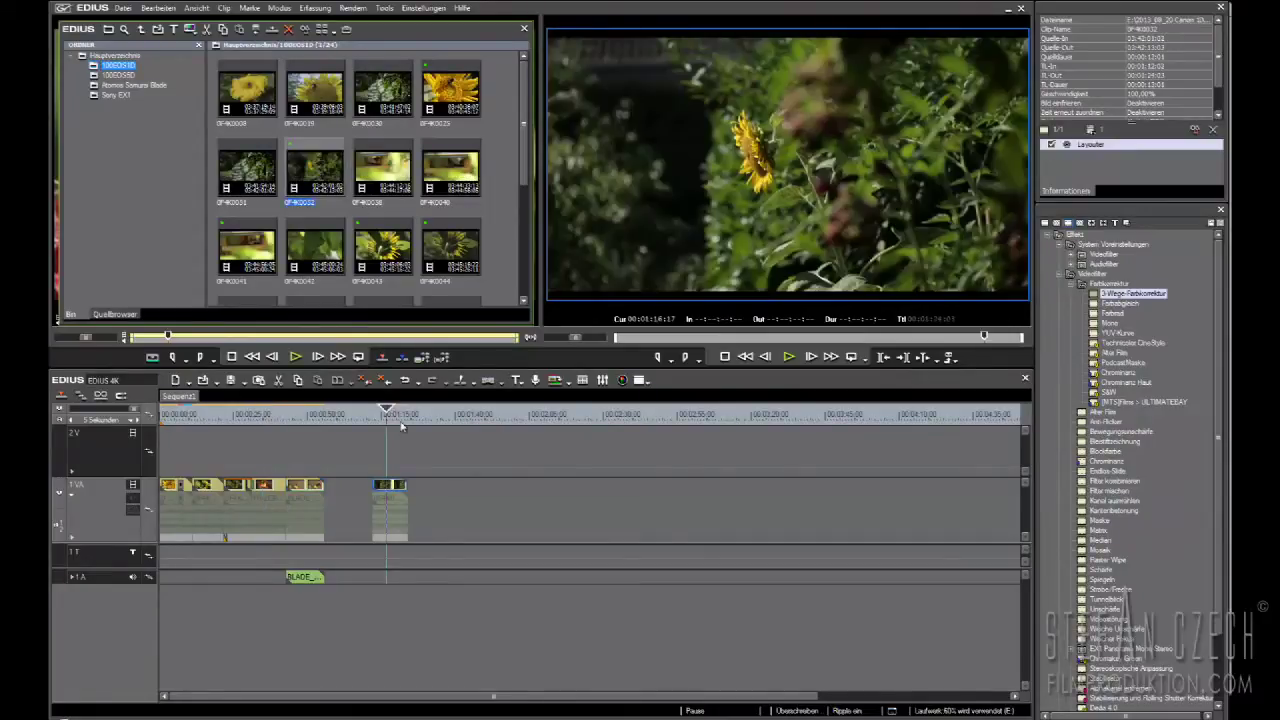
key(b)
click(383, 416)
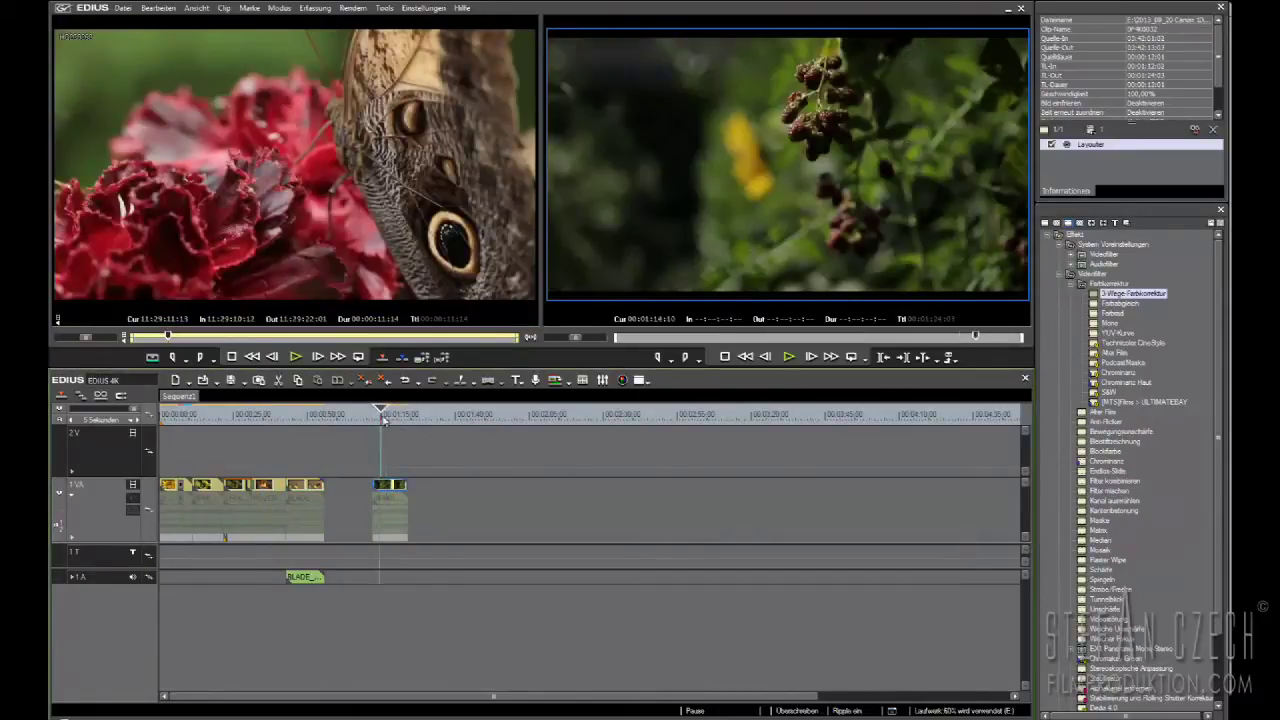
key(space)
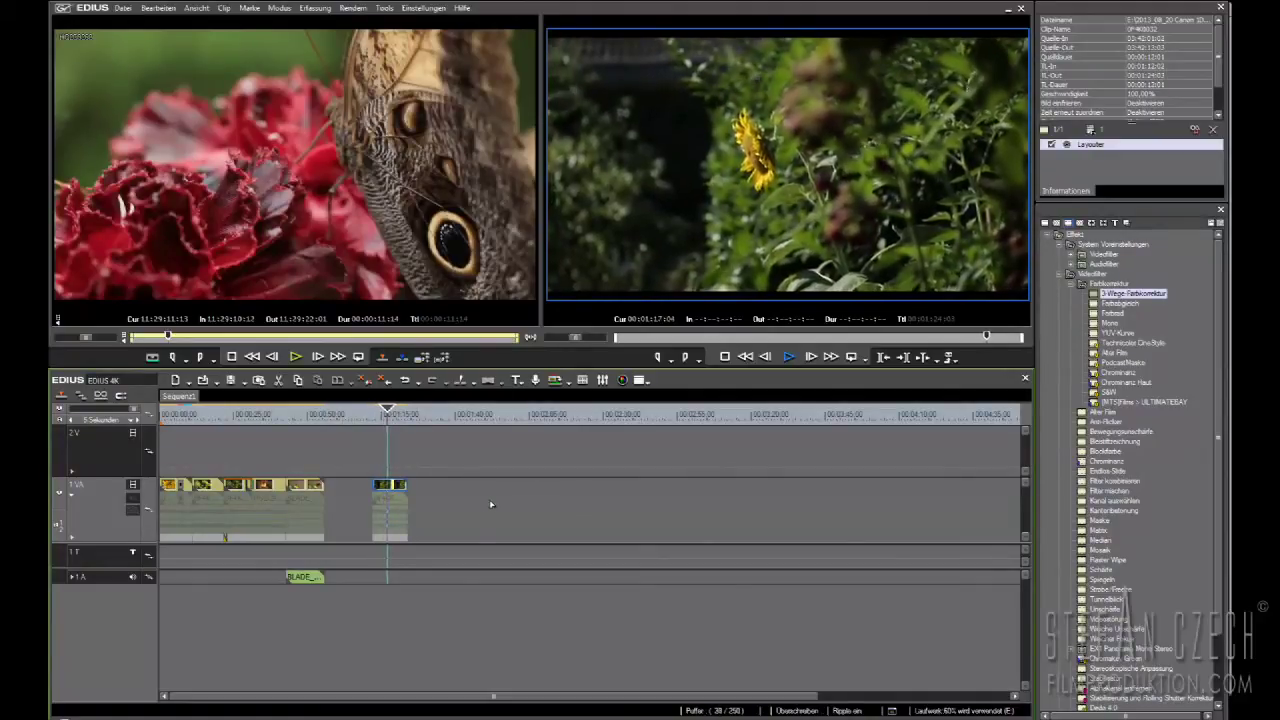
- Stop playback at about 00:01:17:15 and split clip 0F4K0032 there
key(space)
scroll(420, 487, up, 5)
key(c)
drag(450, 419, 398, 475)
key(Page_Up)
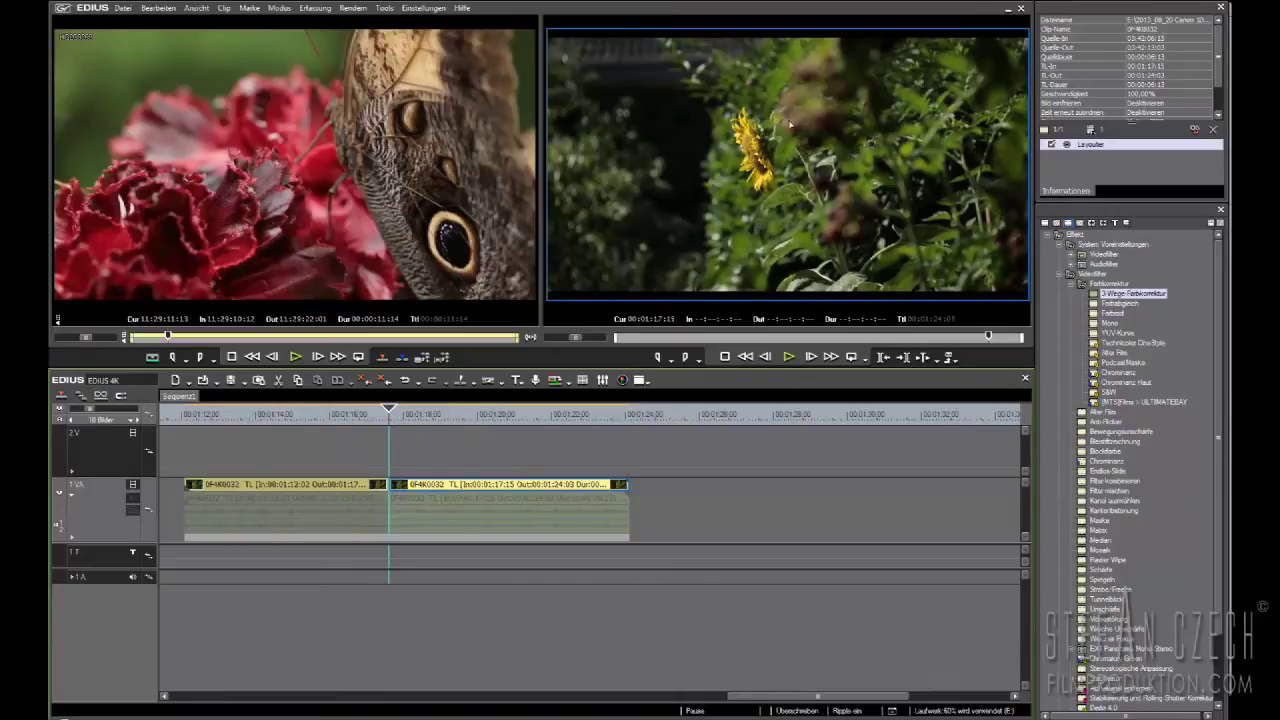
- Set the stretch of the second 0F4K0032 segment to 100 % in the Layouter
click(475, 415)
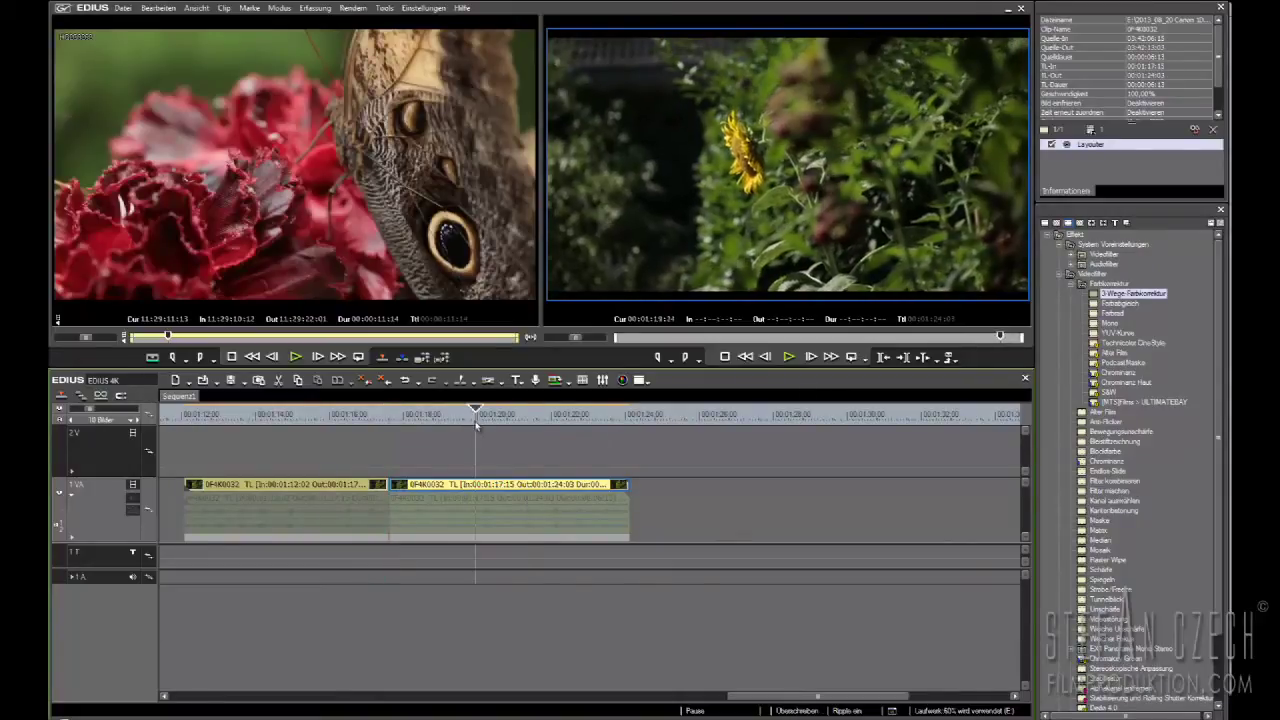
right_click(503, 489)
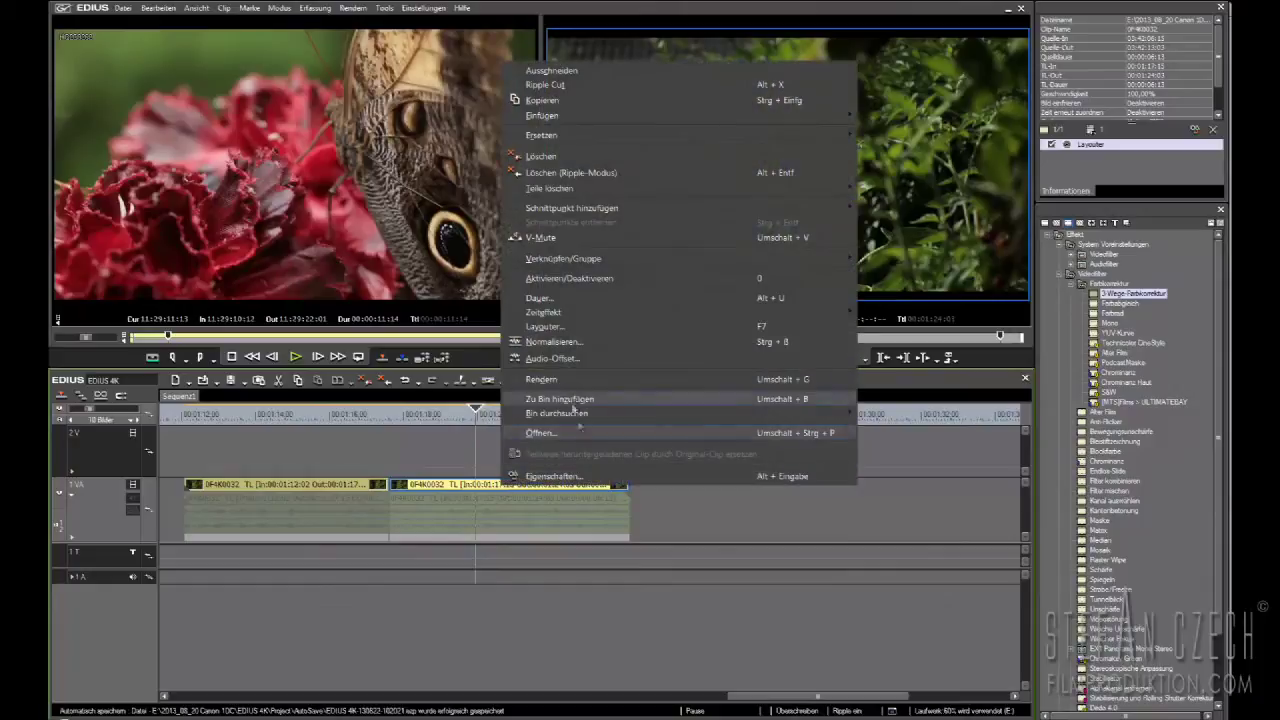
click(545, 327)
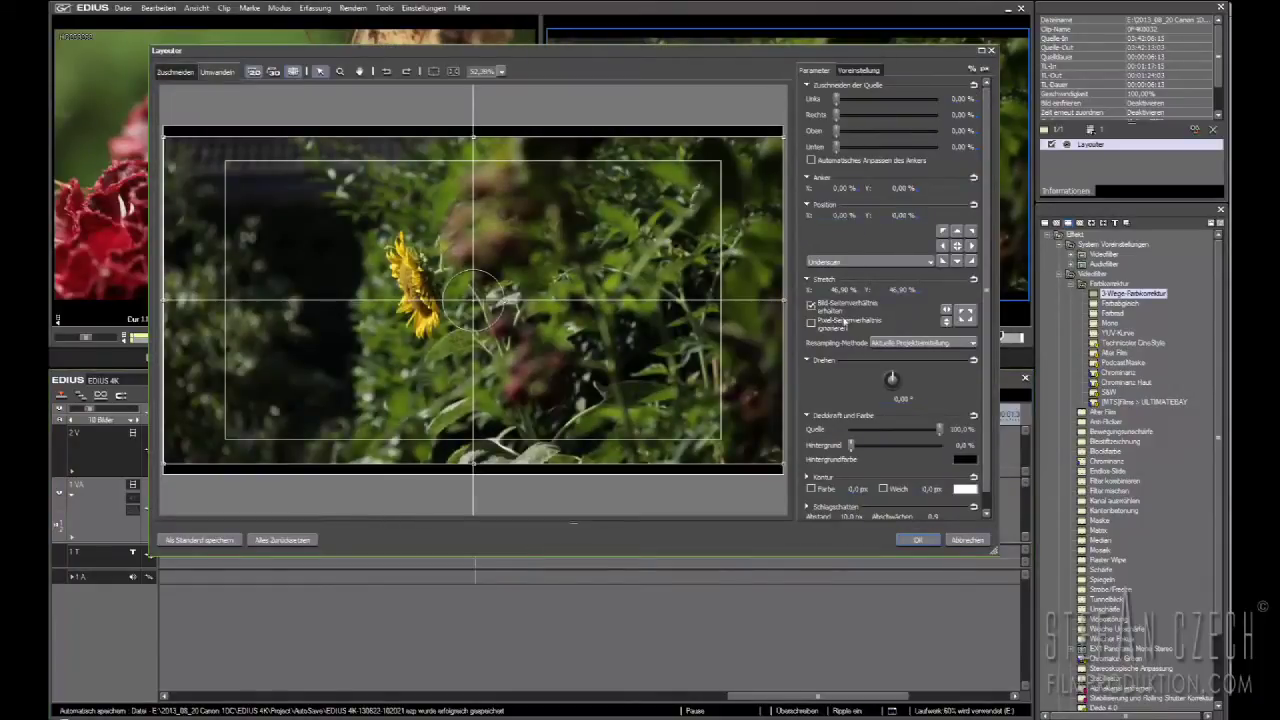
double_click(838, 290)
text(10)
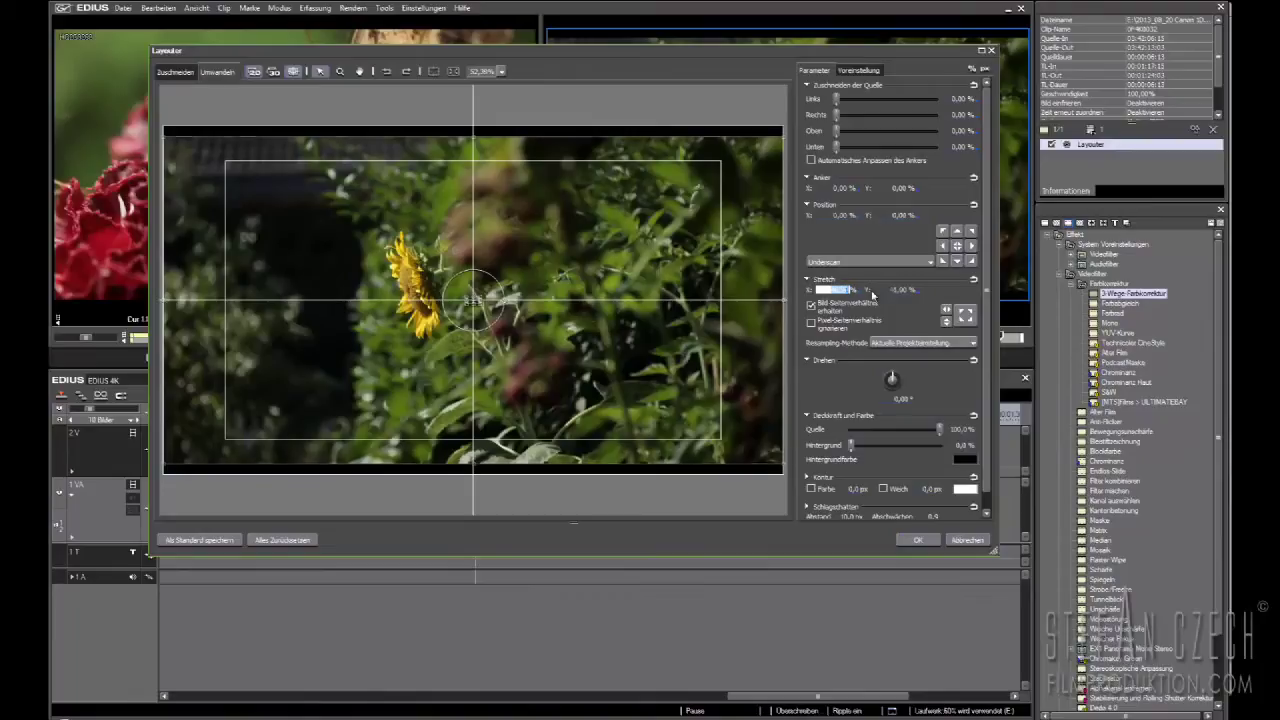
text(0)
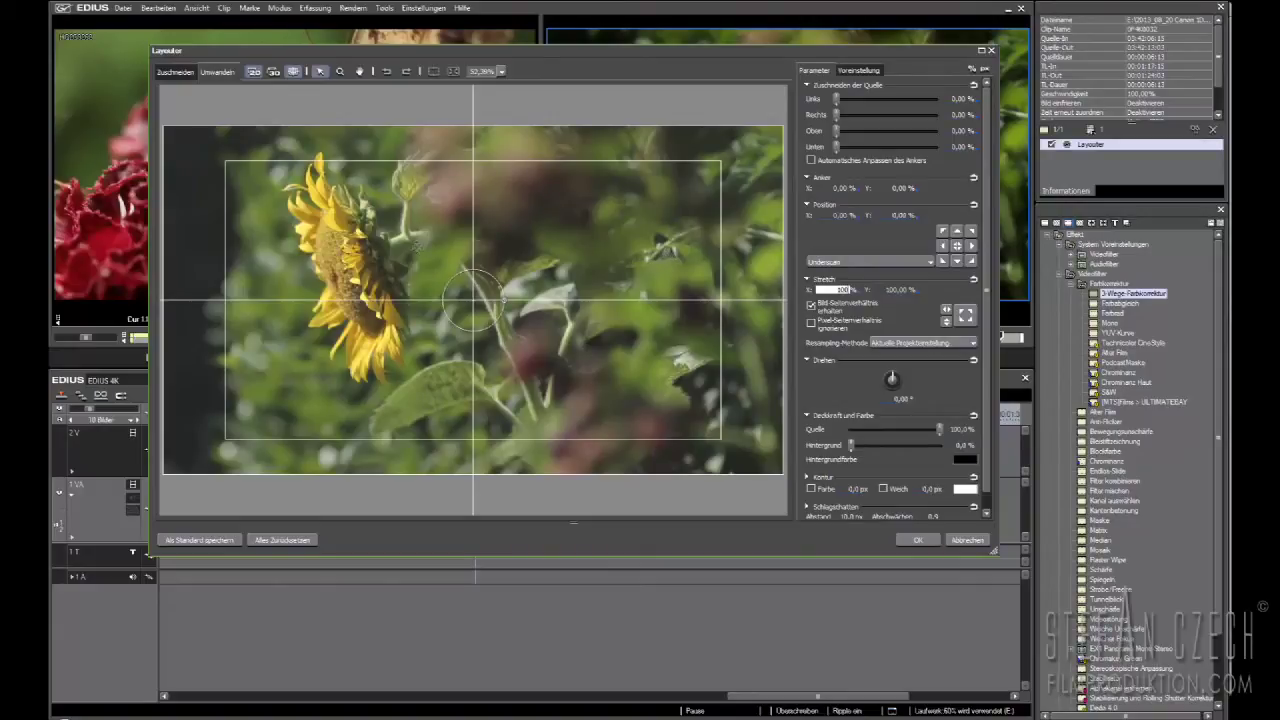
- Reposition the enlarged picture to about X 39 %, Y 3 %, confirm the layout and play back the cut between both segments
drag(346, 251, 487, 260)
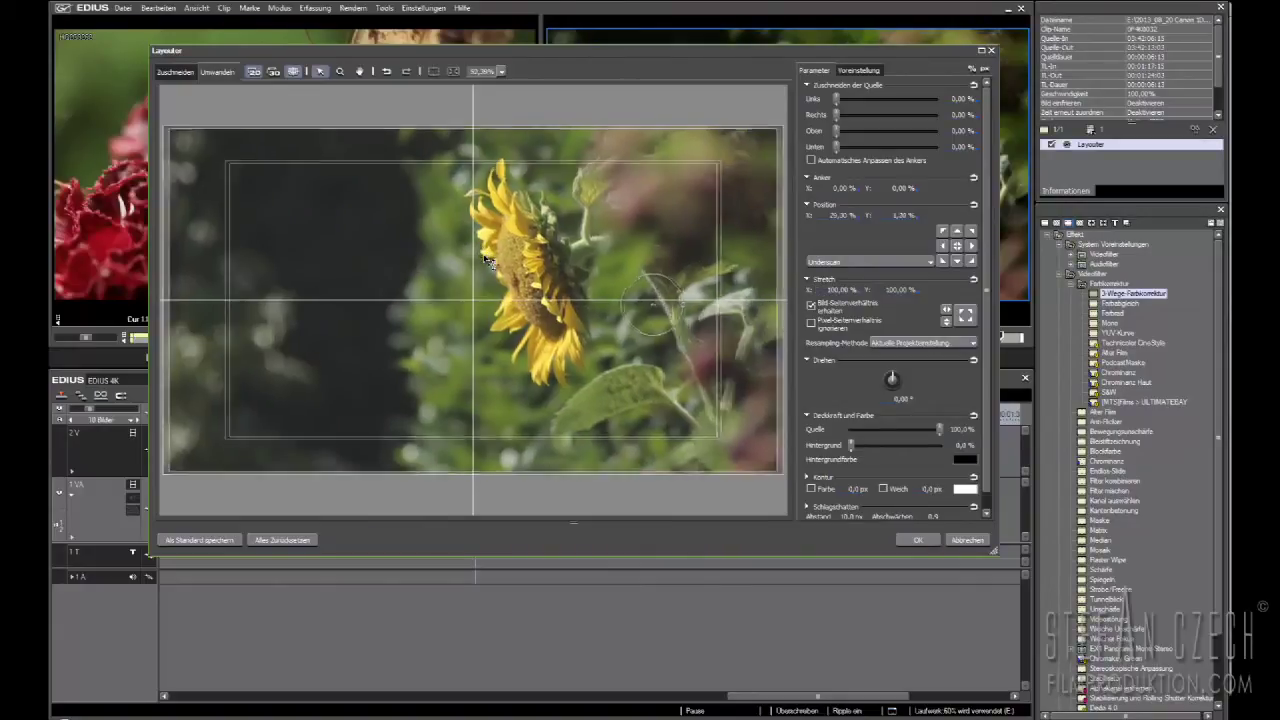
scroll(487, 260, down, 5)
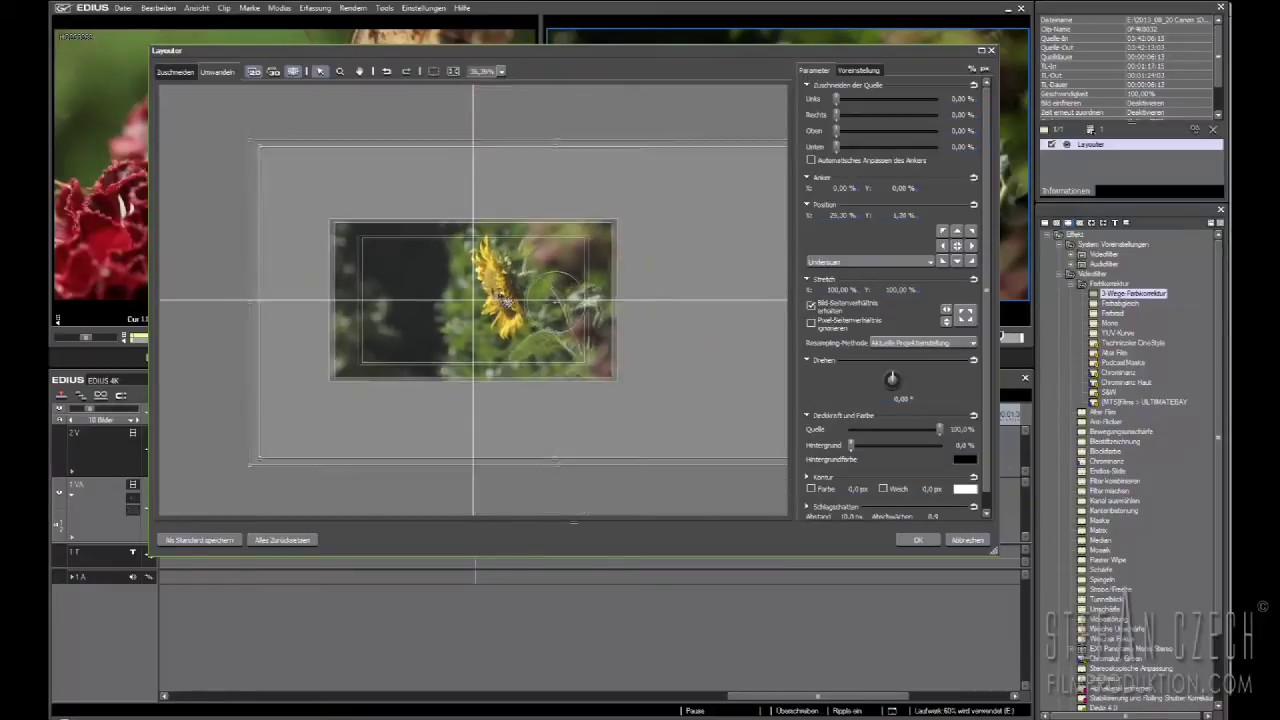
scroll(505, 298, down, 2)
mouse_move(550, 312)
mouse_down()
mouse_move(407, 268)
mouse_move(543, 283)
mouse_move(450, 329)
mouse_move(544, 301)
mouse_up()
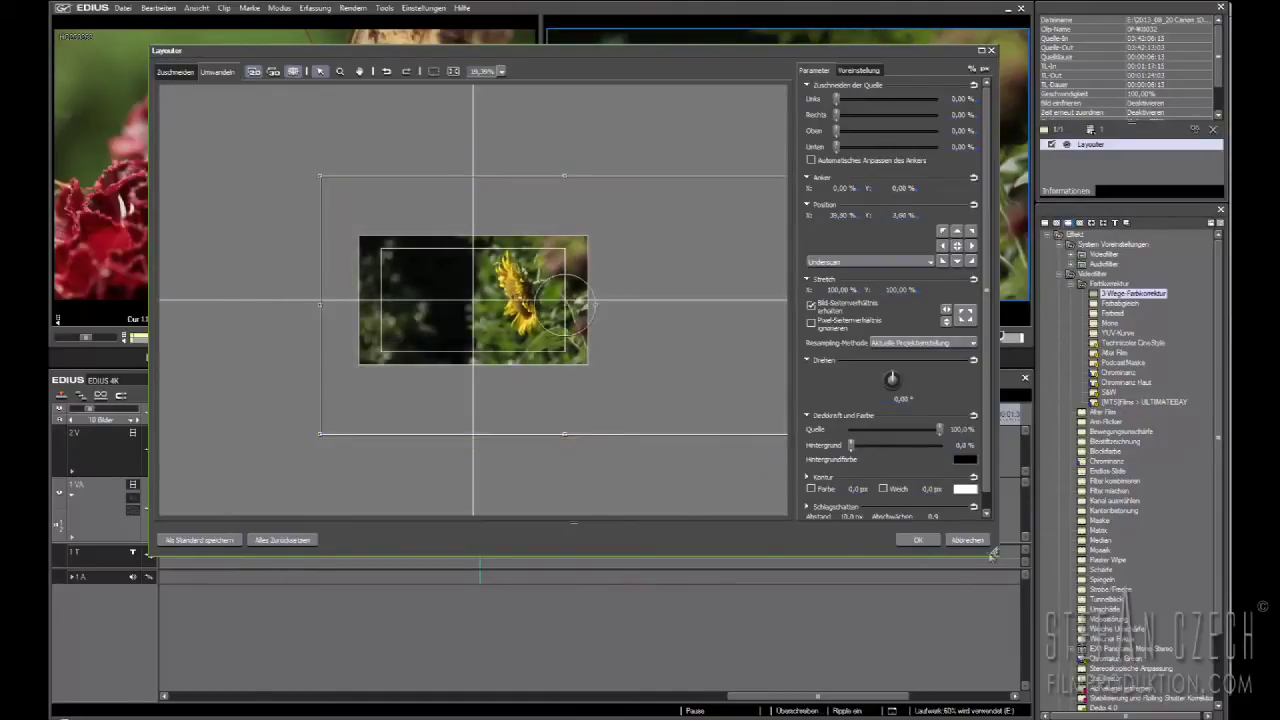
click(920, 539)
drag(438, 414, 242, 425)
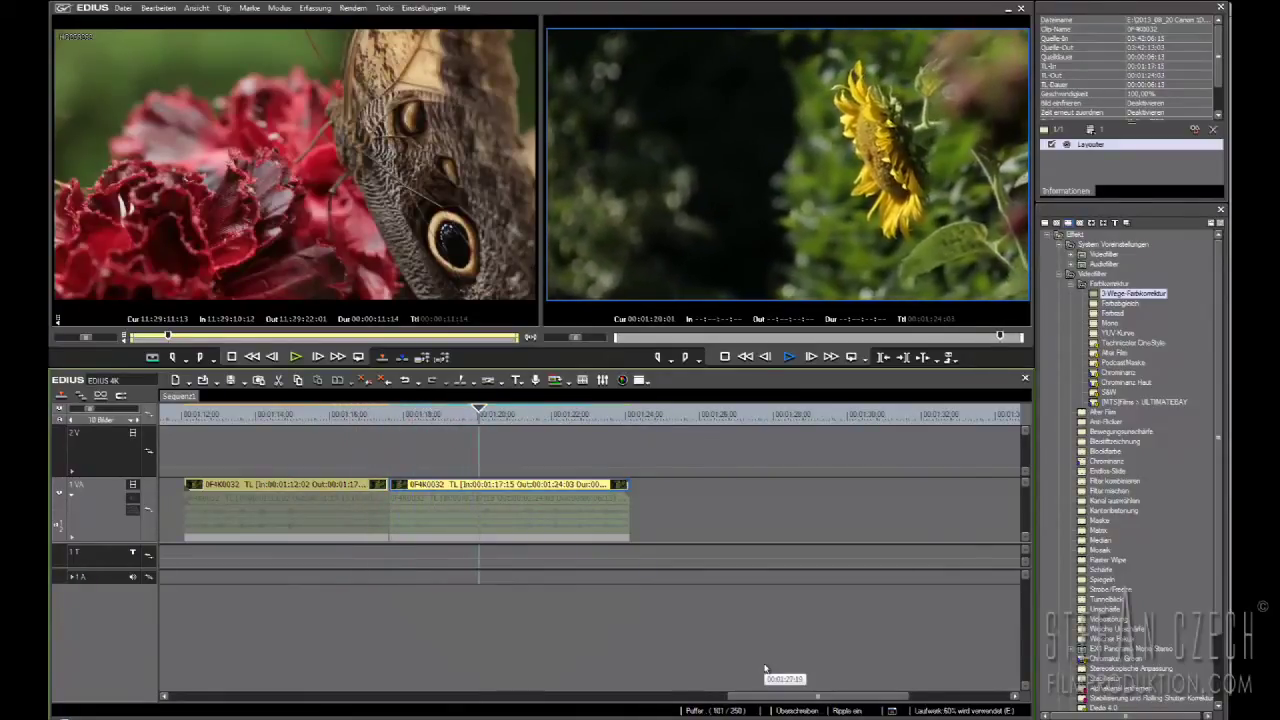
- Apply the Chrominanz video filter to the first 0F4K0032 segment on track 1 VA
drag(184, 414, 301, 442)
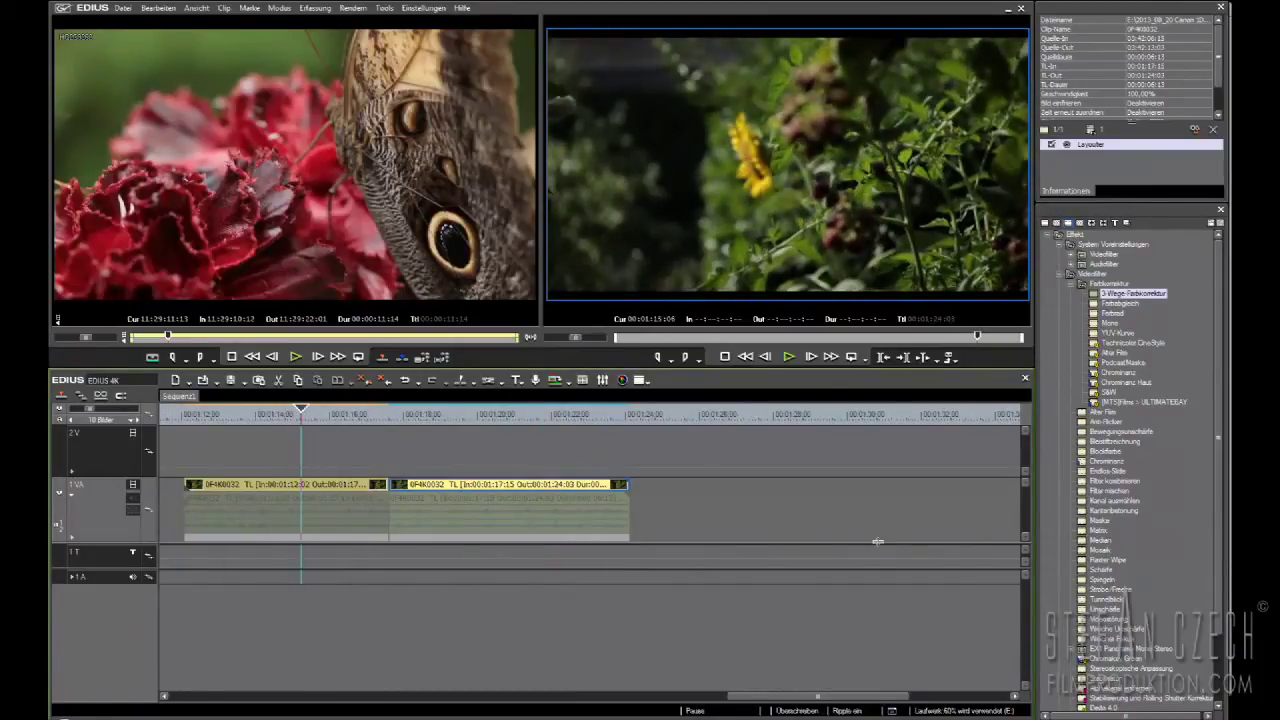
click(1110, 463)
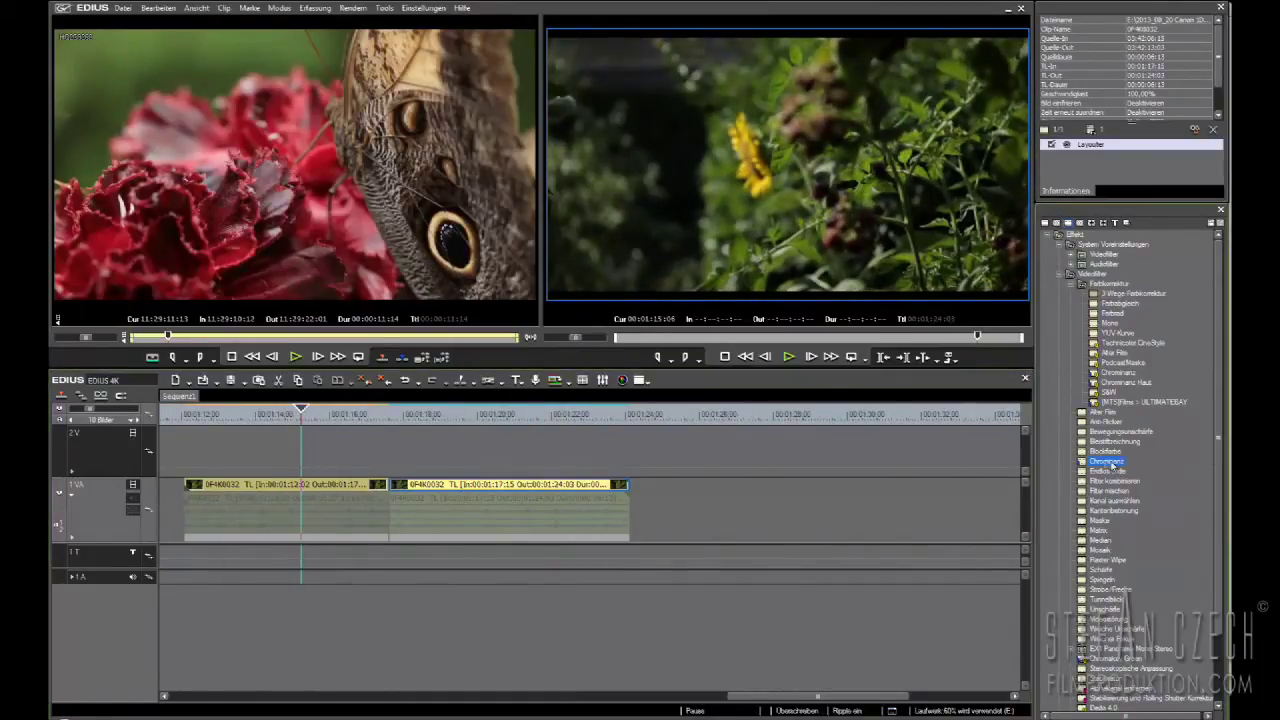
drag(245, 476, 282, 494)
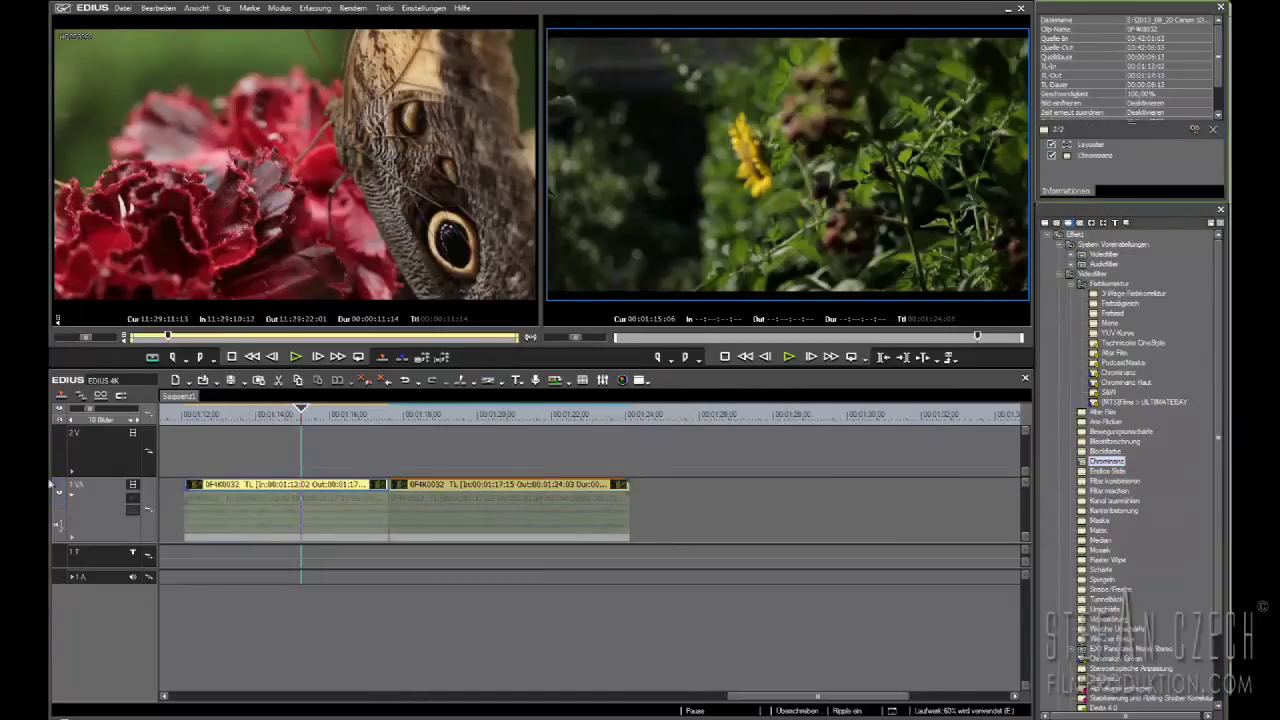
- Open the Chrominanz settings at about 00:01:14:17 and move the elliptical colour selection onto the sunflower's yellow tones, checking it with the histogram and key display
drag(251, 421, 281, 421)
double_click(1100, 157)
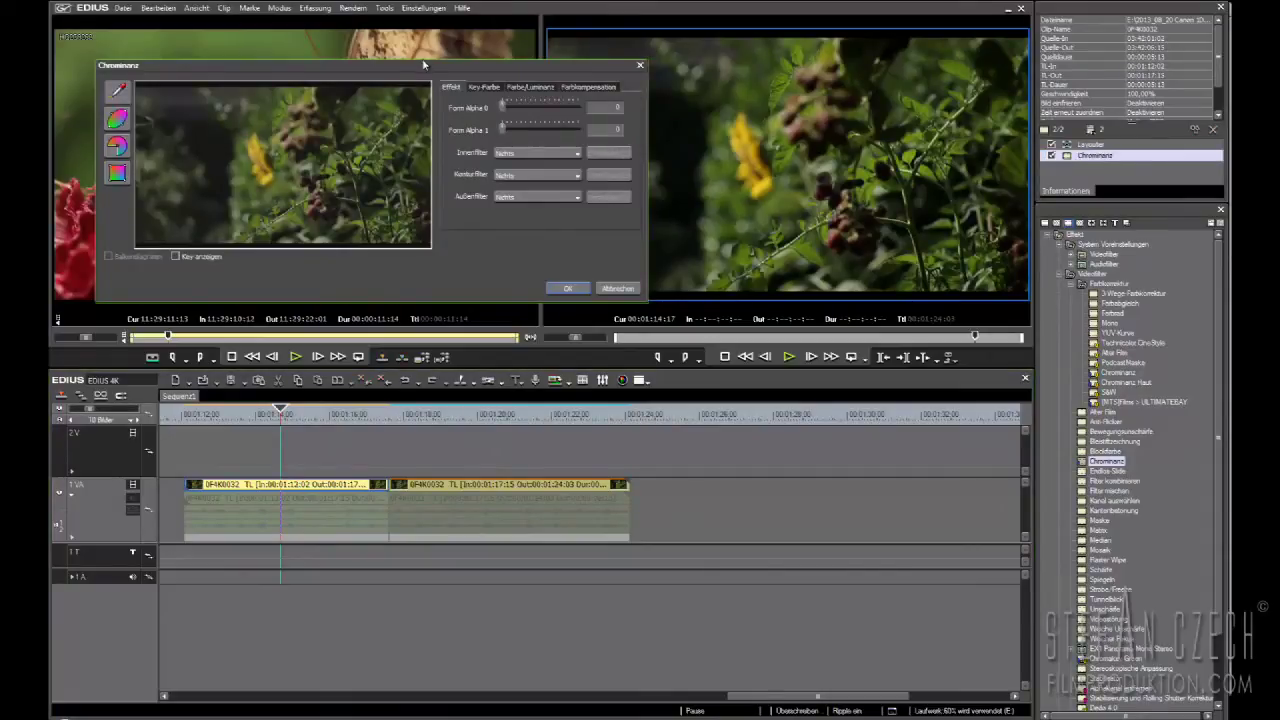
drag(420, 69, 410, 57)
click(105, 108)
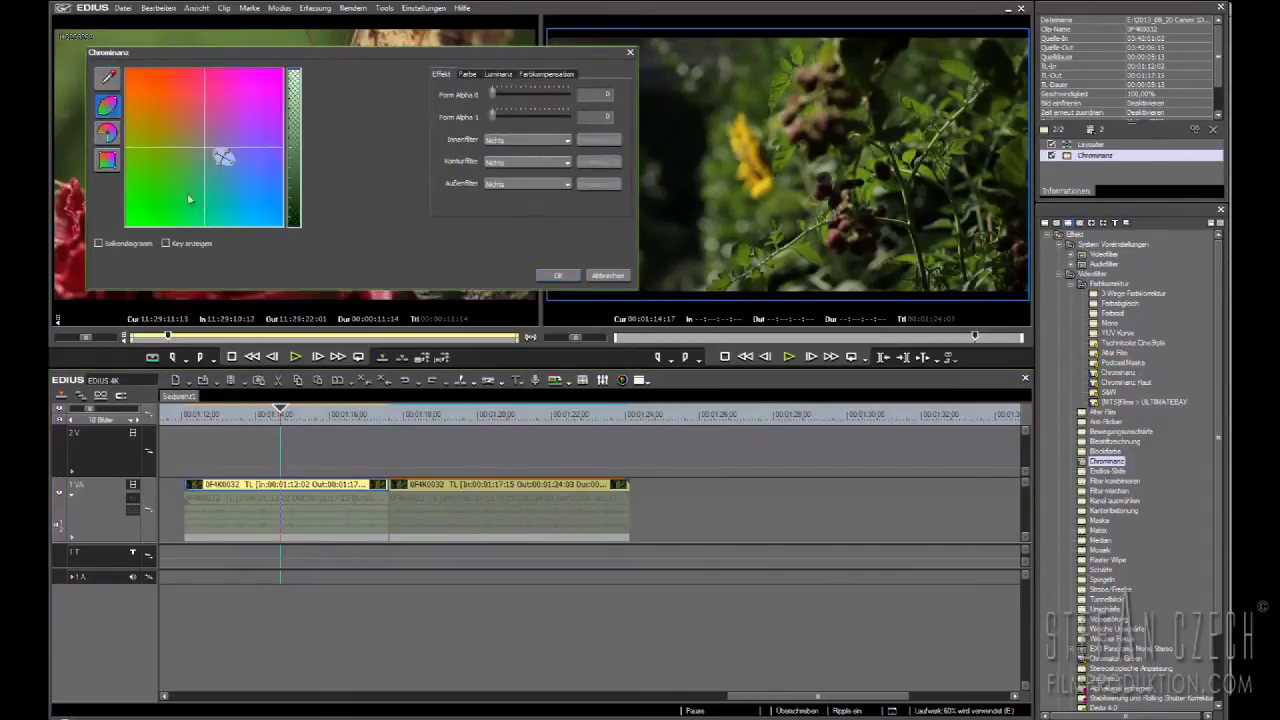
click(99, 243)
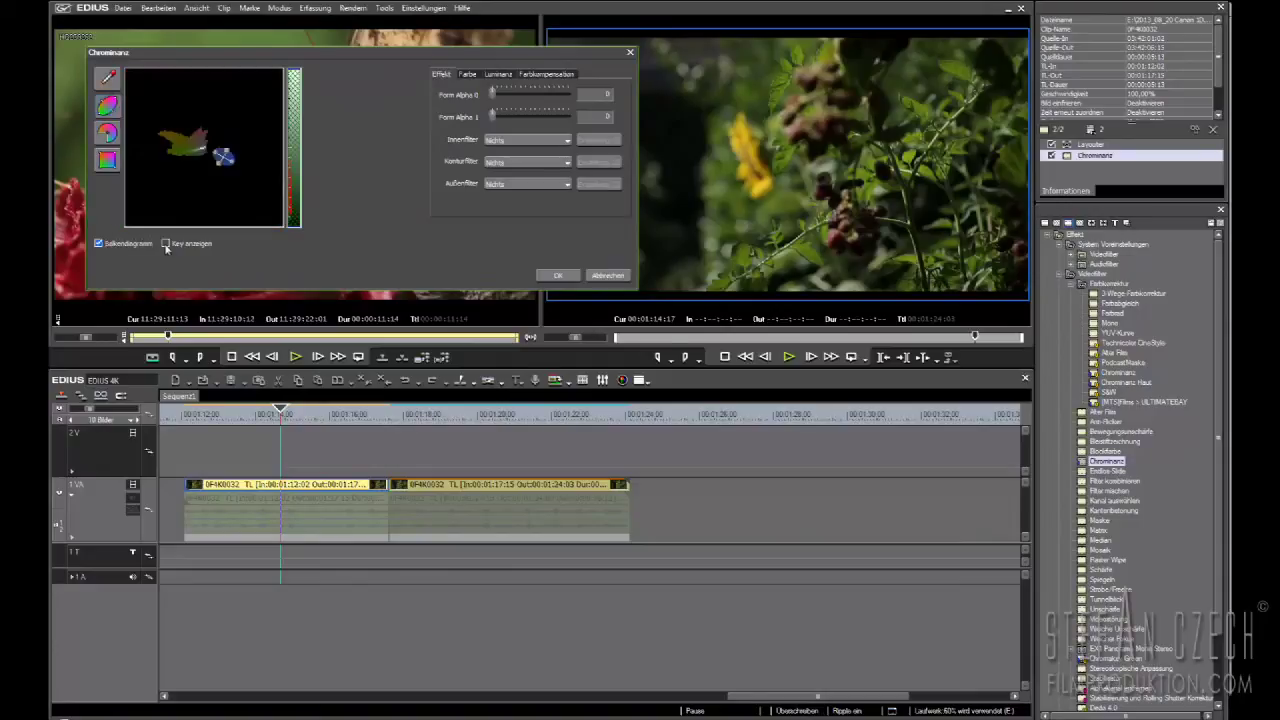
mouse_move(224, 159)
mouse_down()
mouse_move(173, 142)
mouse_move(182, 125)
mouse_move(176, 137)
mouse_up()
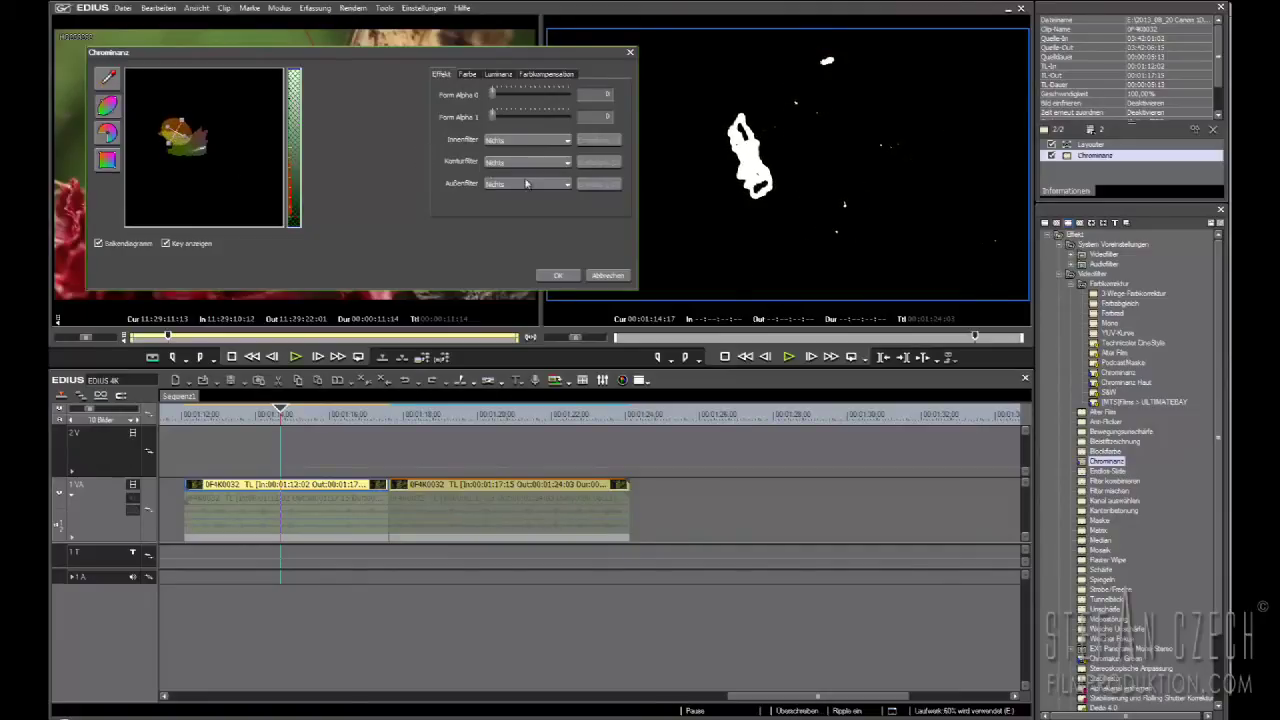
click(165, 243)
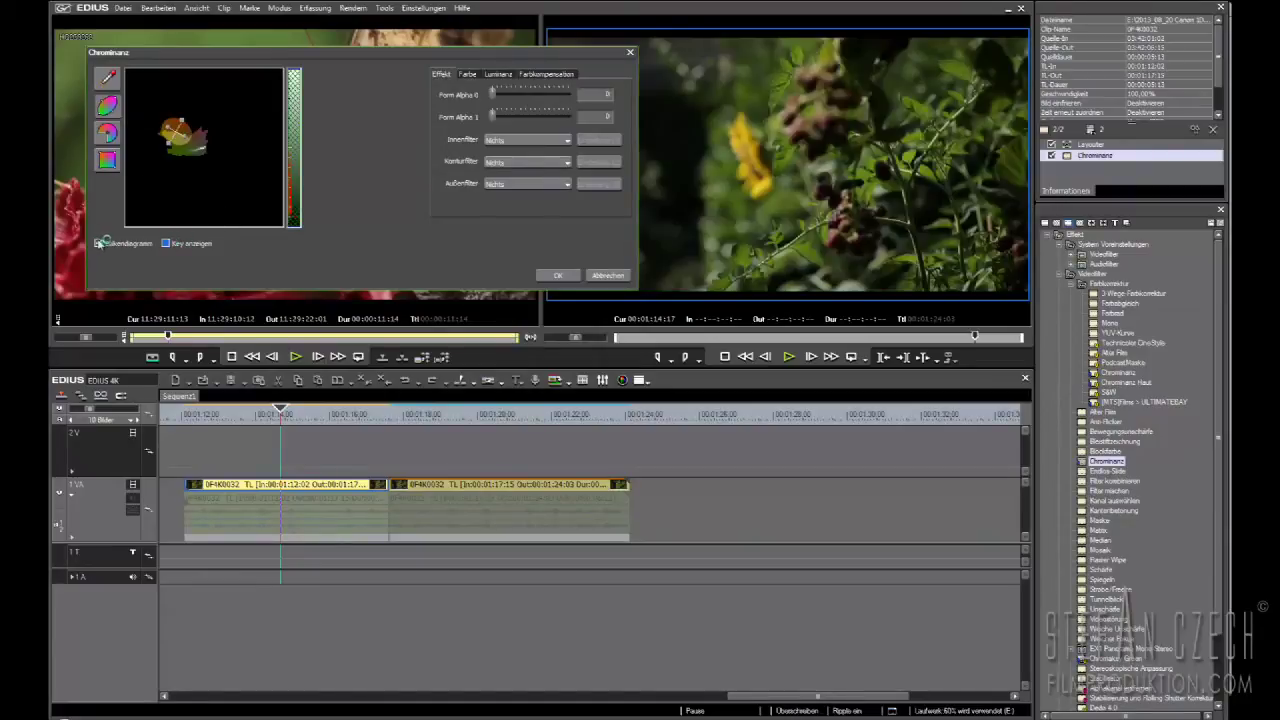
- Choose 3-Wege-Farbkorrektur as the outer filter of the Chrominanz effect
click(514, 143)
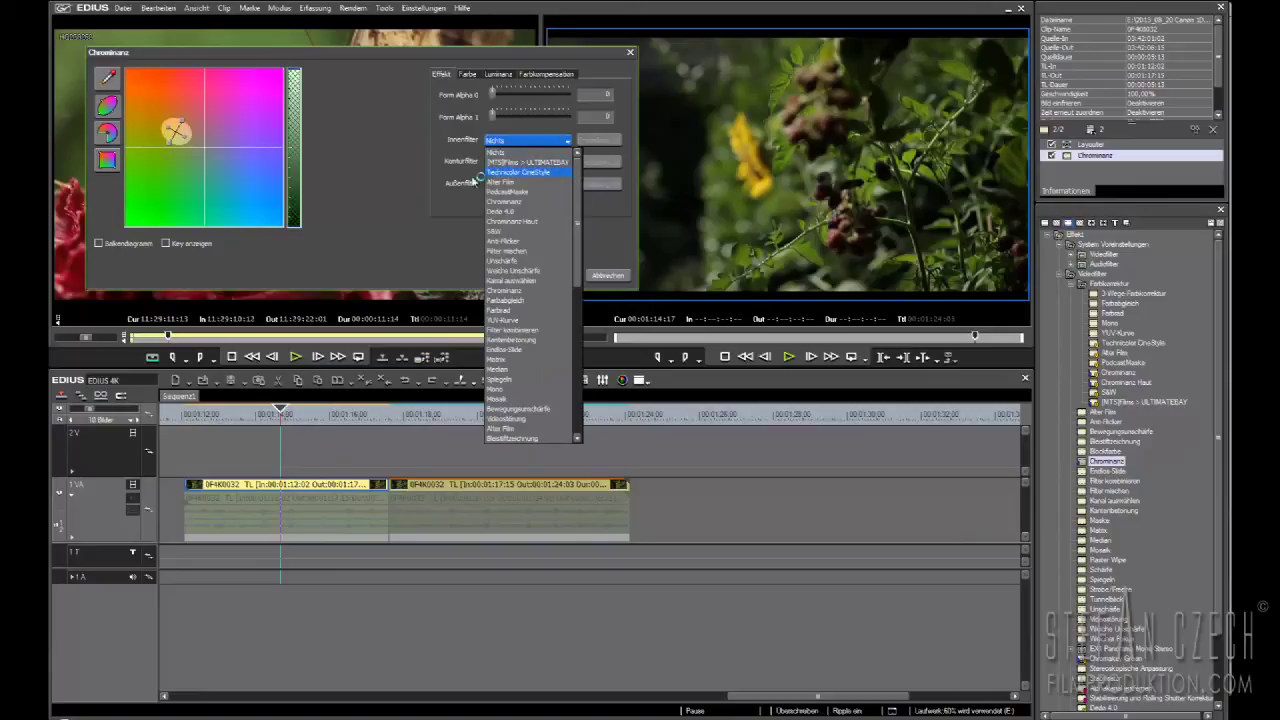
click(476, 183)
click(500, 185)
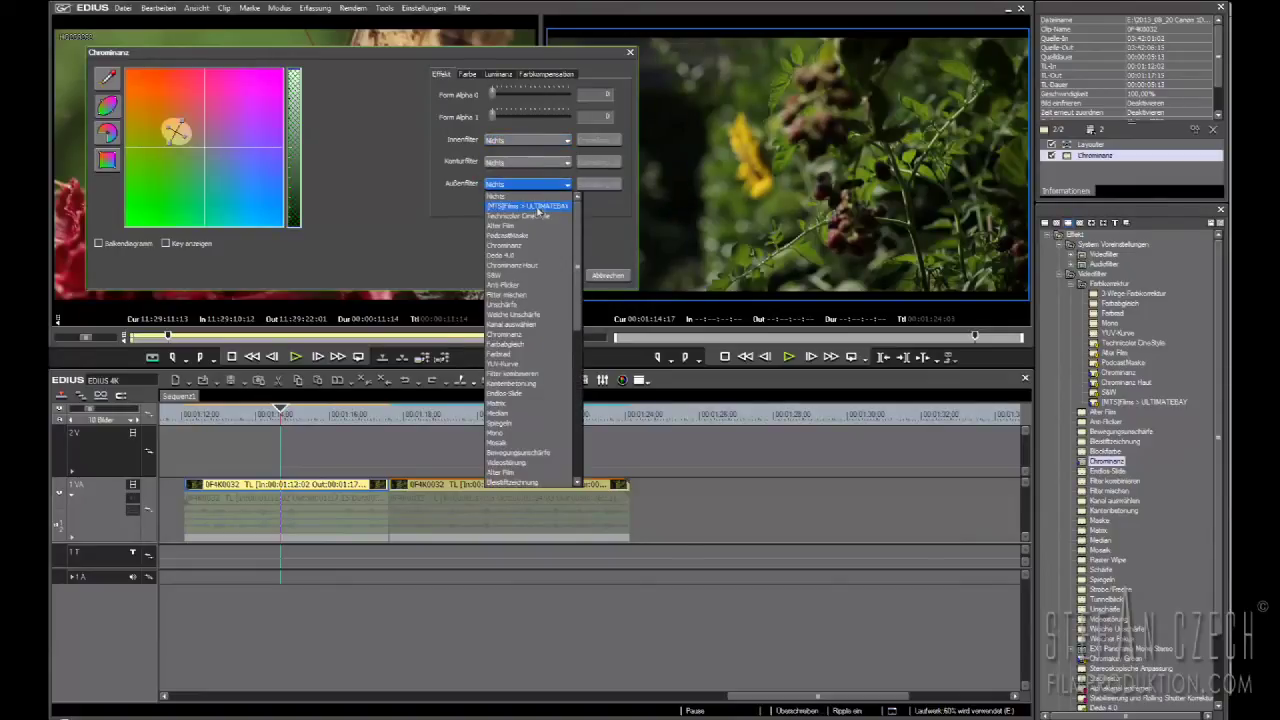
drag(578, 262, 569, 286)
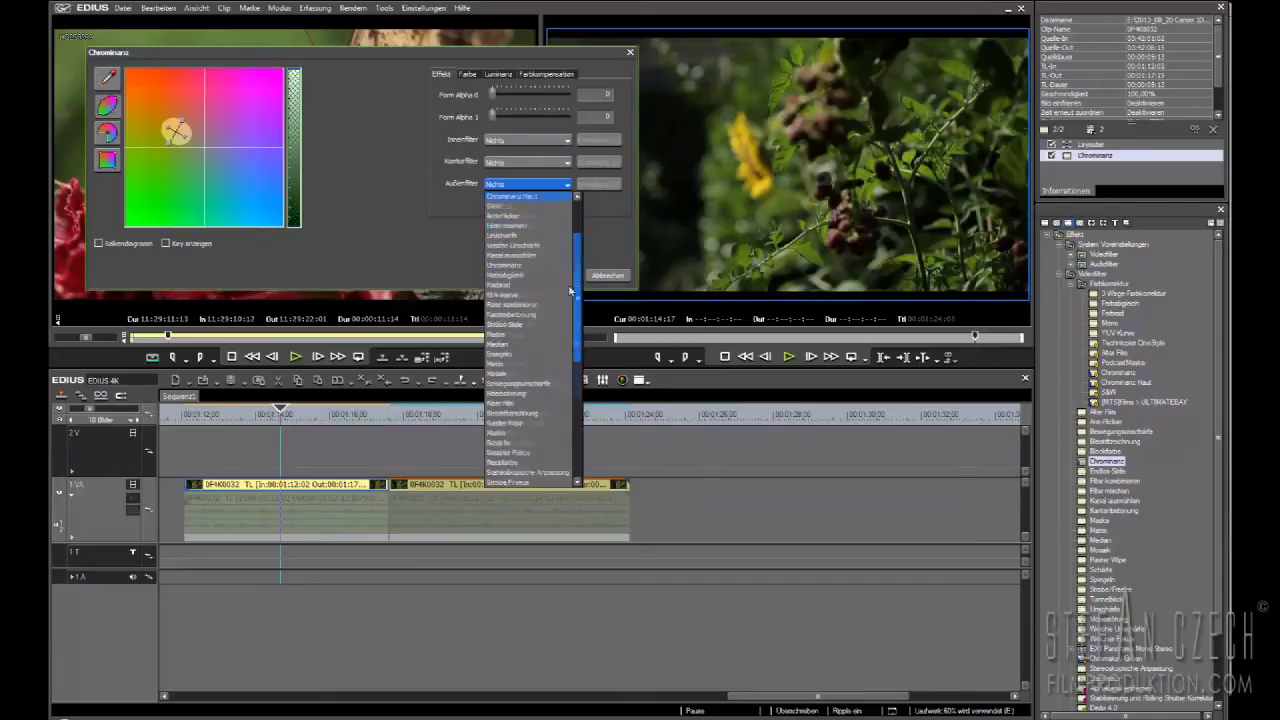
scroll(570, 290, down, 6)
click(545, 316)
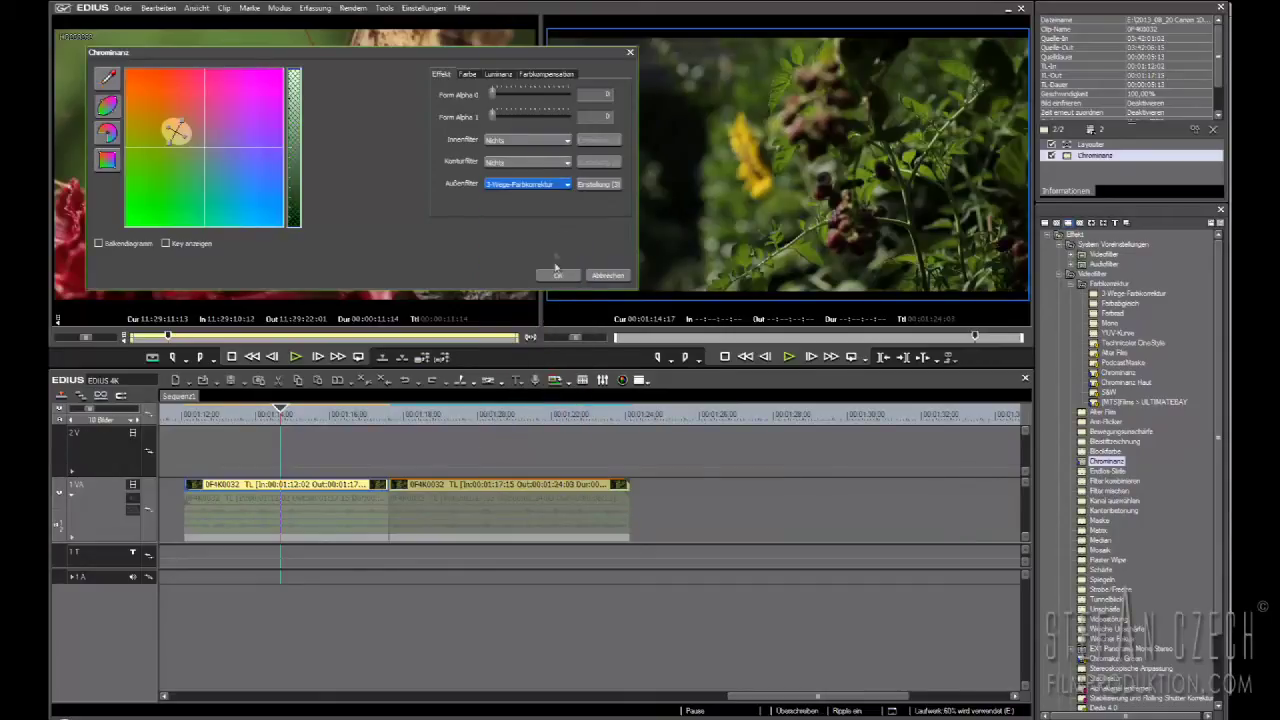
- Reduce the grey balance saturation to 0 in the outer filter's 3-way colour correction and confirm the Chrominanz effect
click(600, 186)
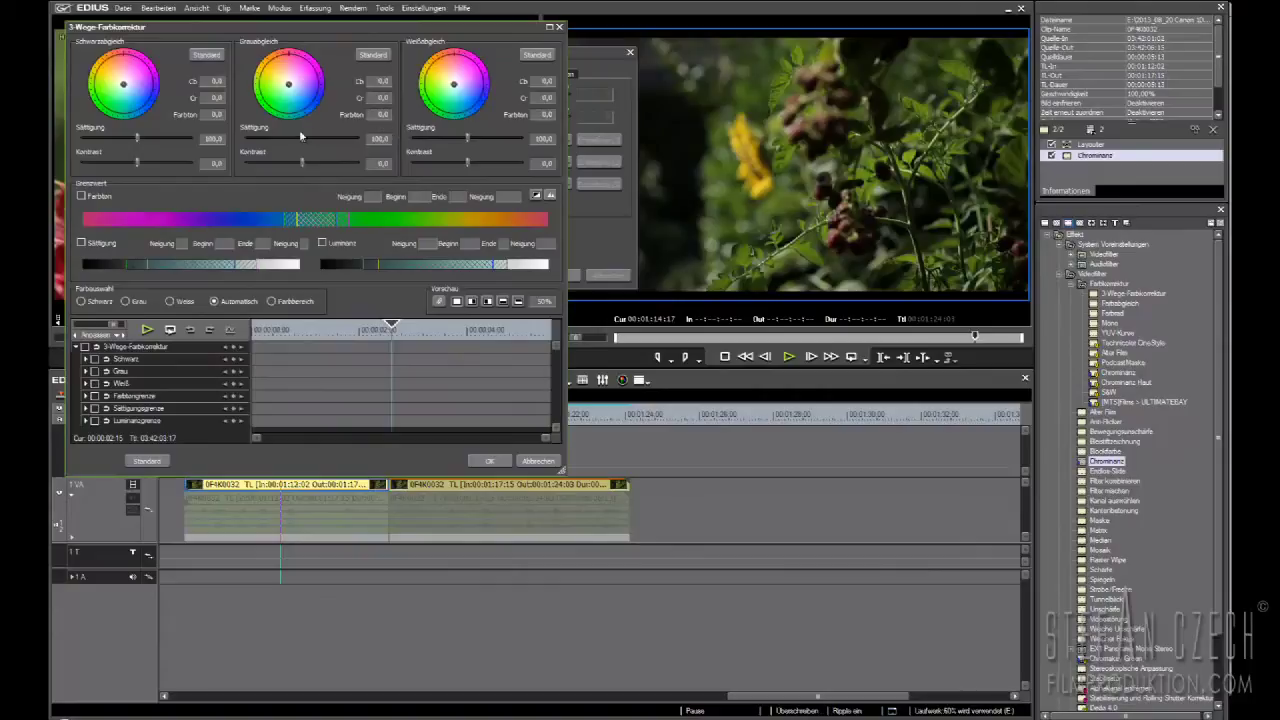
drag(303, 140, 284, 143)
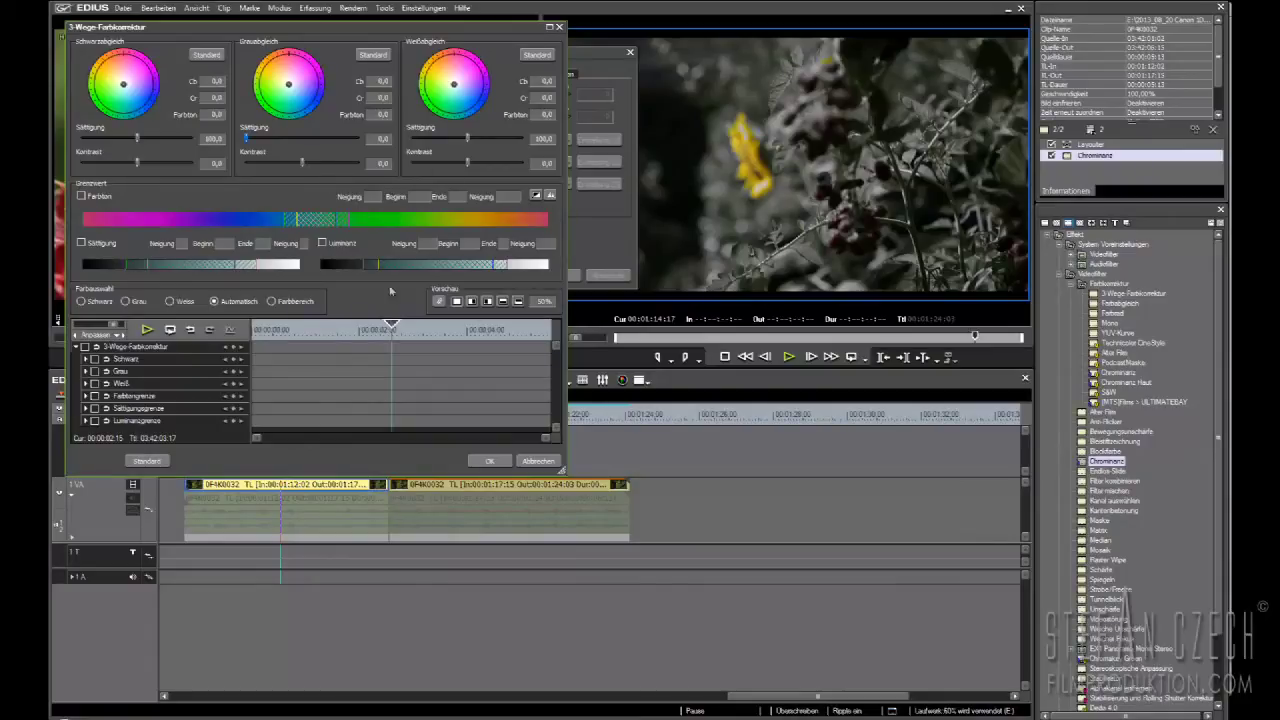
click(489, 460)
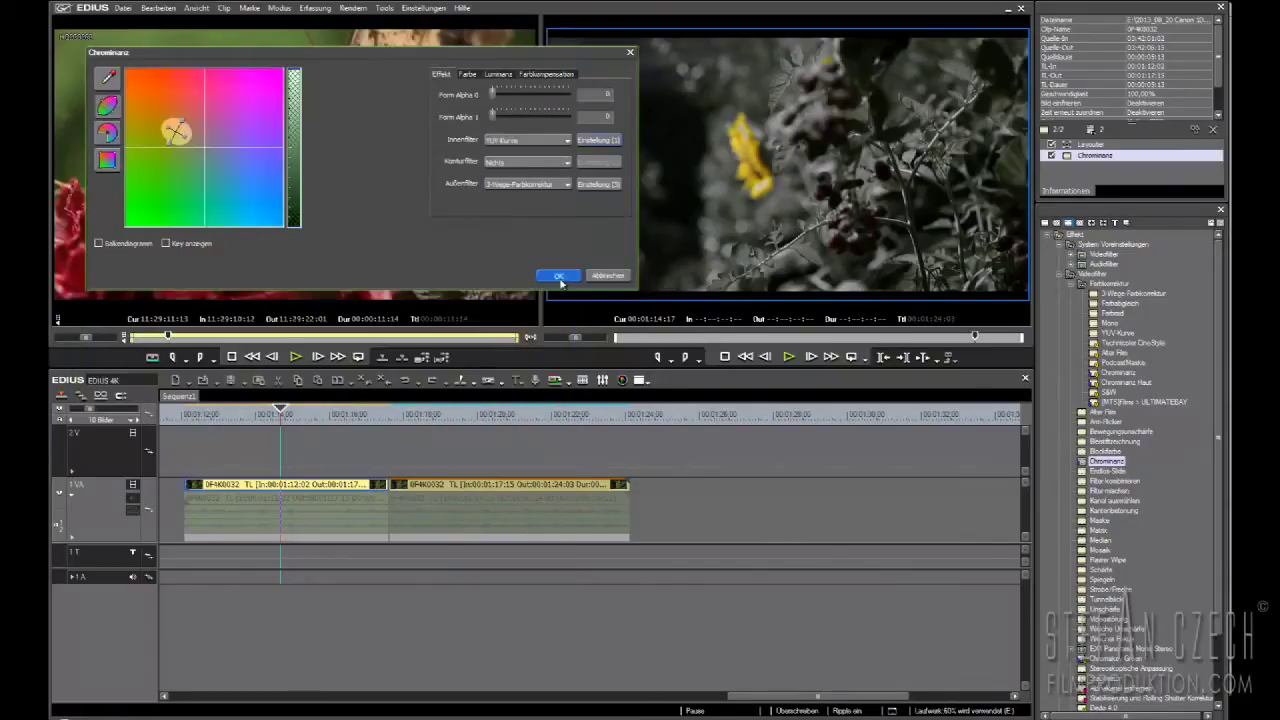
click(559, 277)
- Play back the colour-keyed sunflower segment and scrub to about 00:01:15:21
drag(308, 414, 200, 420)
key(space)
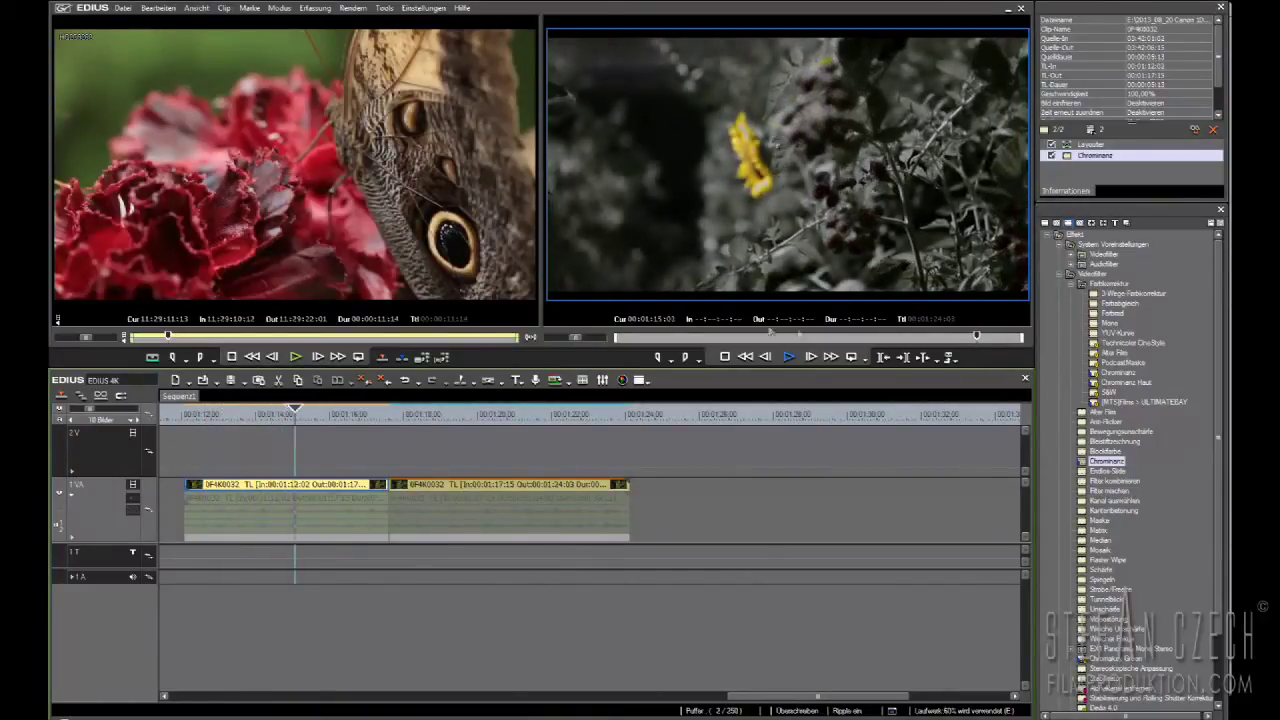
drag(280, 413, 323, 414)
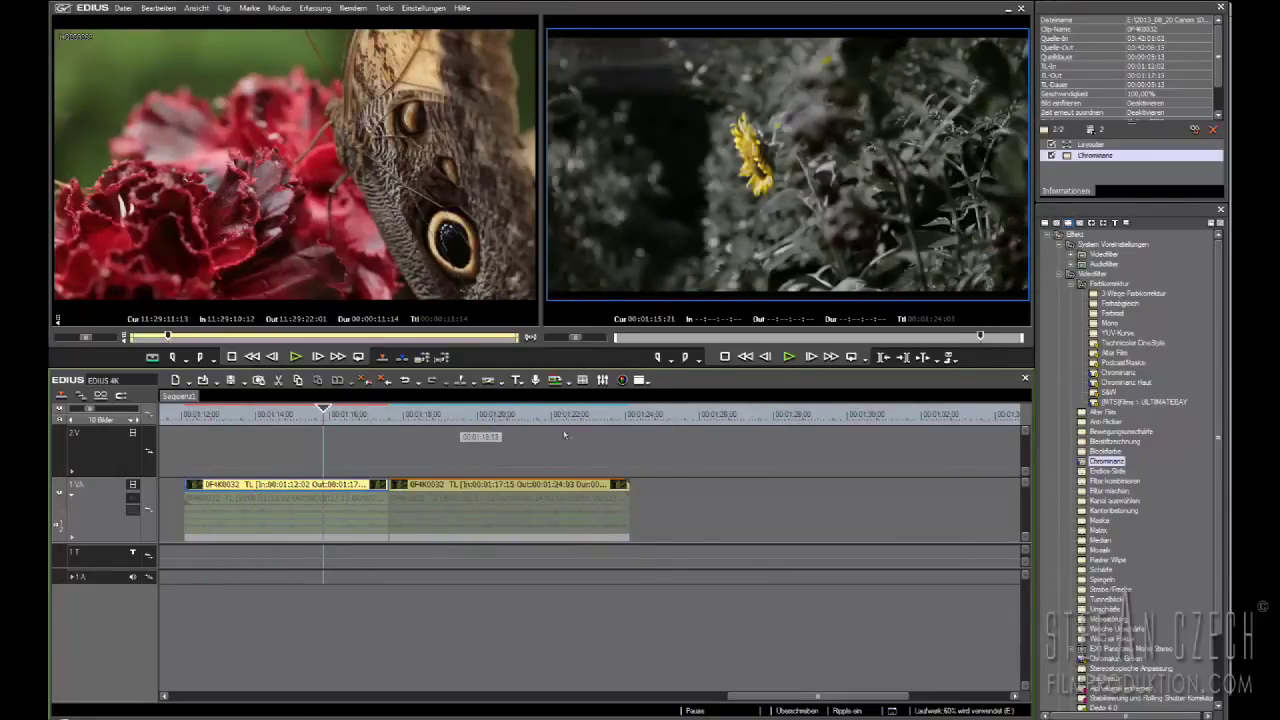
- Place clip 730_3481_01 from the Sony EX1 bin on track 1 VA and cut it at about 00:01:21:01
key(b)
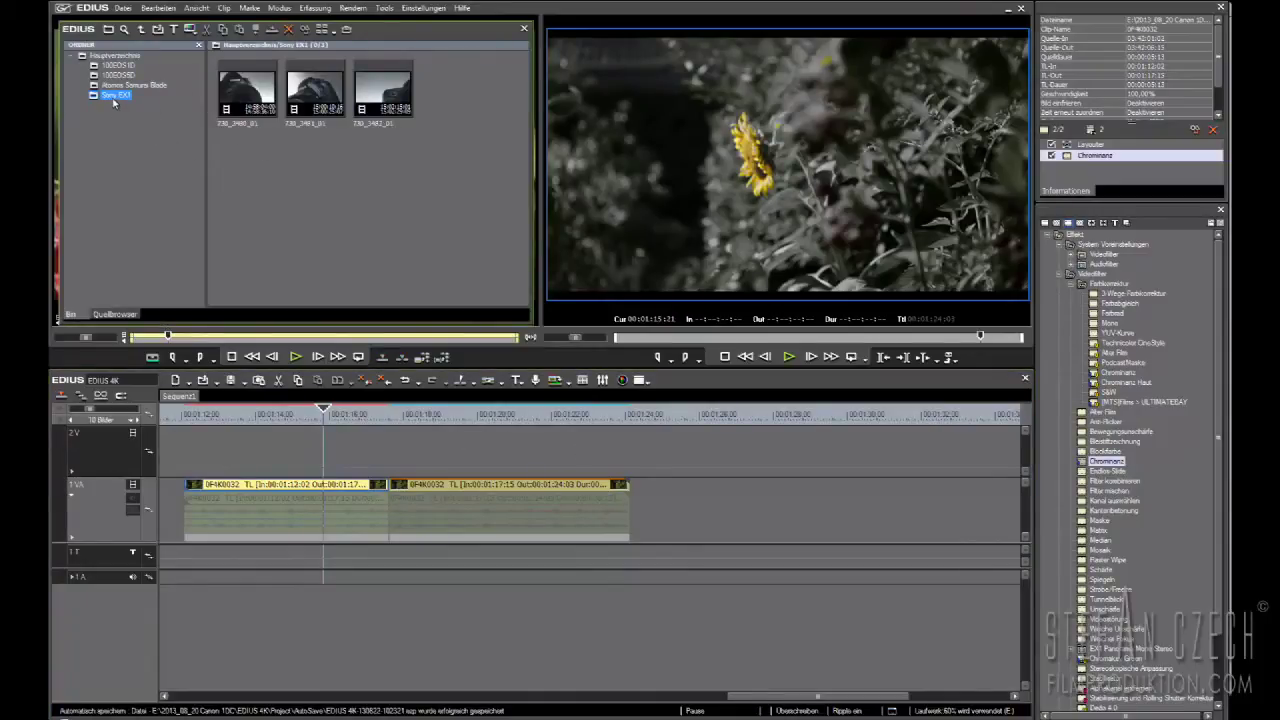
drag(320, 90, 697, 473)
key(ctrl+0)
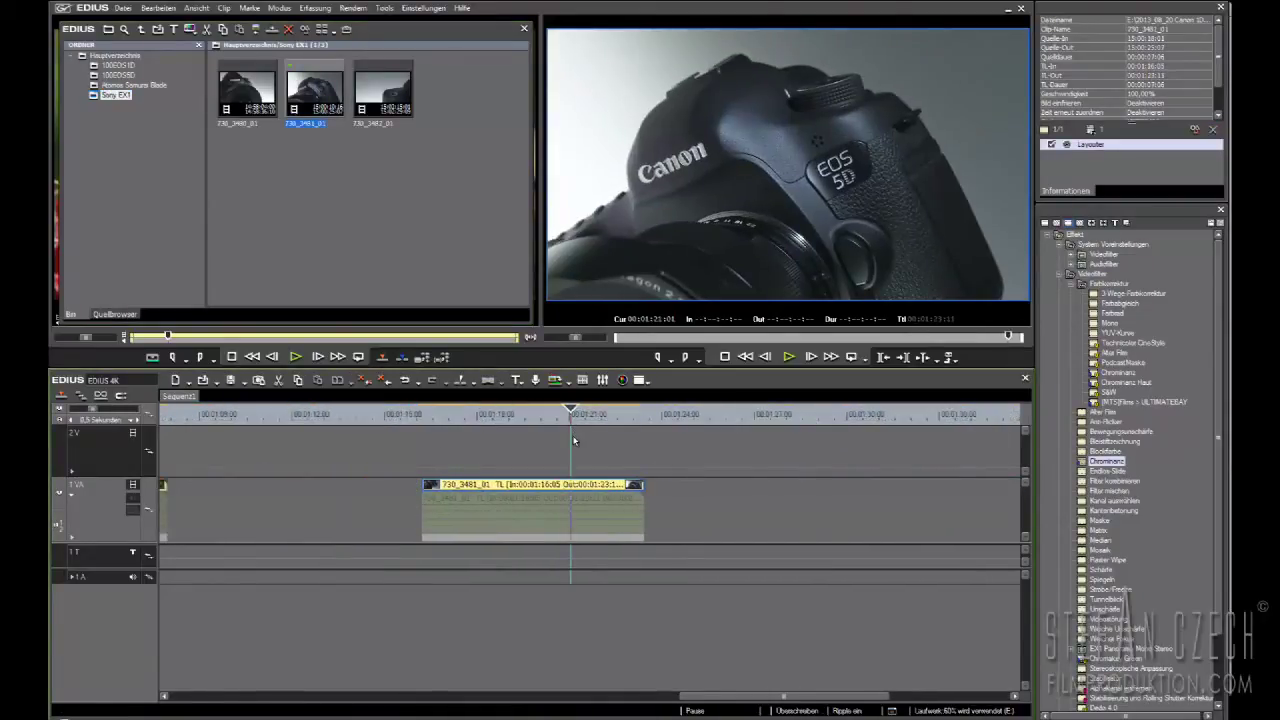
key(n)
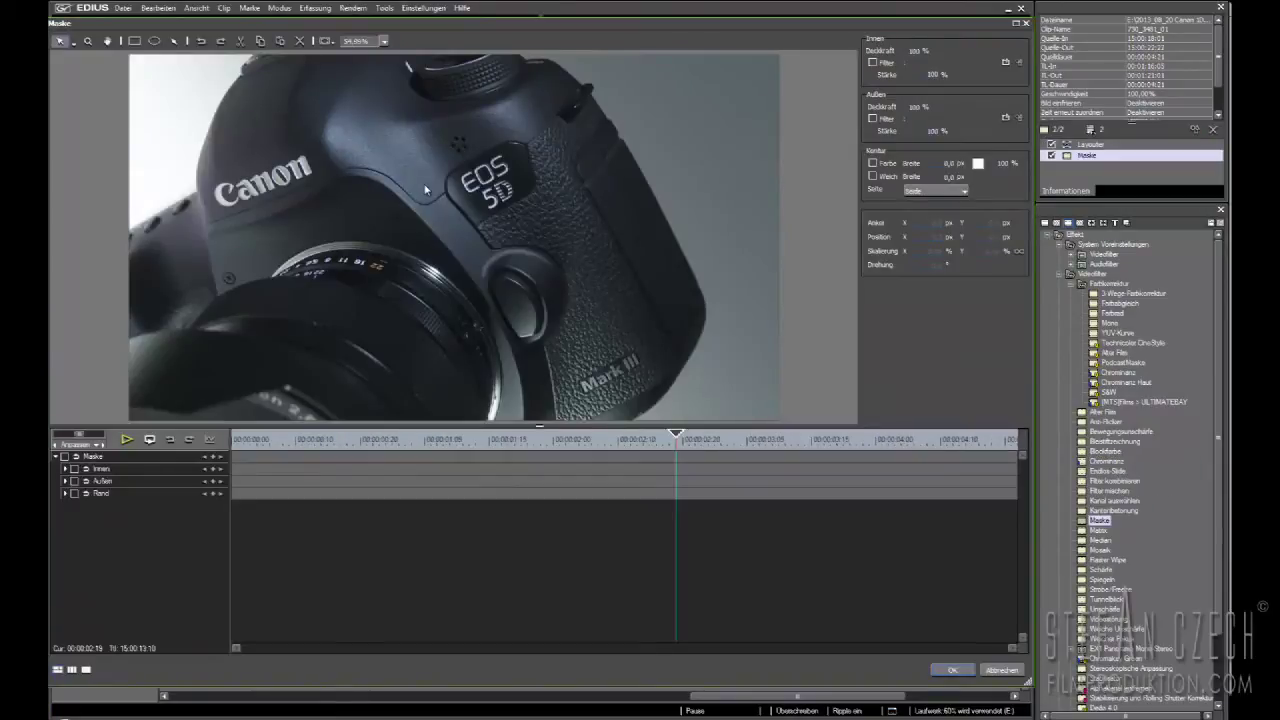
- Draw an elliptical mask around the Canon lettering in the Maske filter and enlarge it vertically to fit
click(155, 41)
mouse_move(204, 155)
mouse_down()
mouse_move(322, 226)
mouse_move(344, 222)
mouse_up()
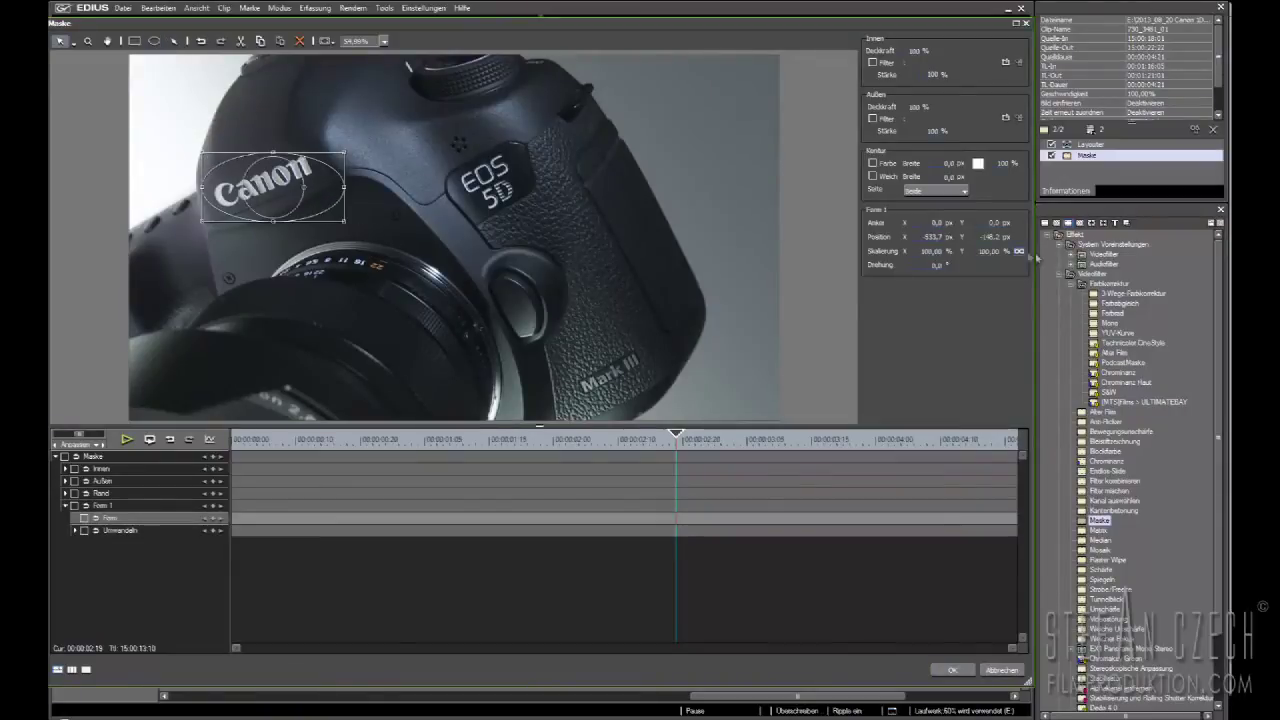
drag(344, 153, 348, 153)
drag(301, 167, 301, 168)
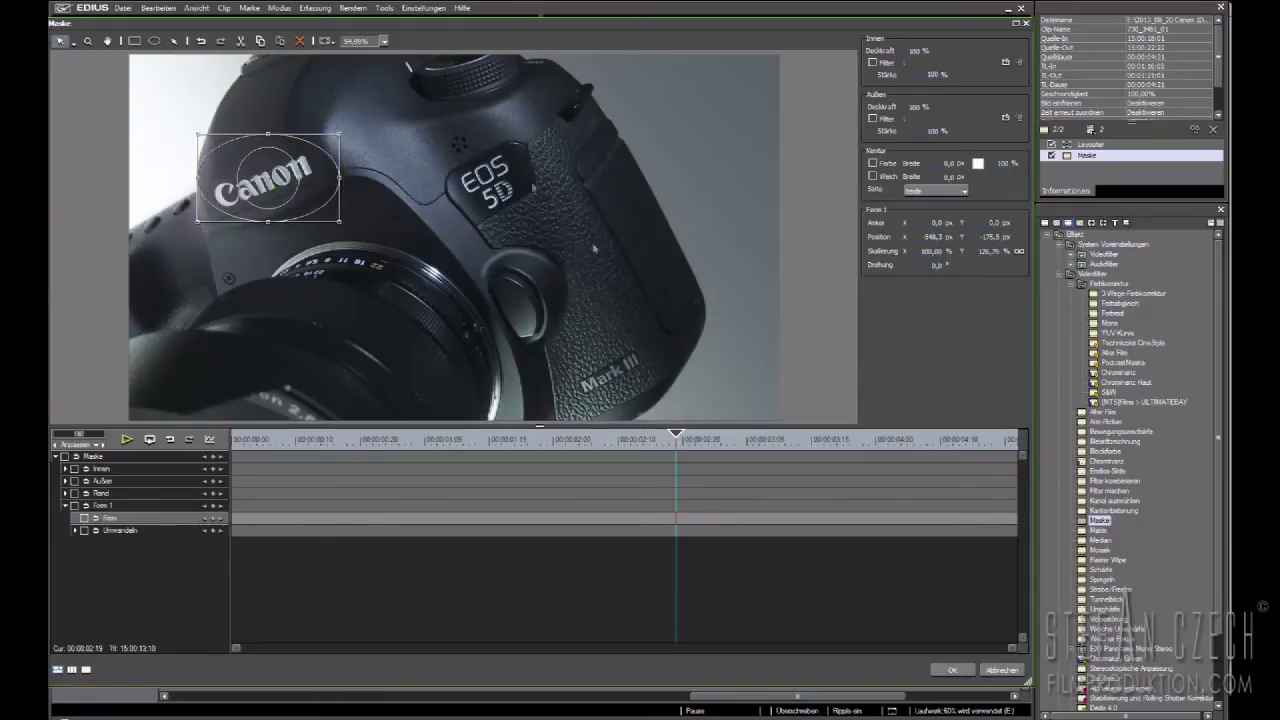
- Draw two more elliptical masks around the EOS 5D and Mark III lettering on the camera
click(154, 41)
mouse_move(456, 141)
mouse_down()
mouse_move(480, 195)
mouse_move(530, 222)
mouse_up()
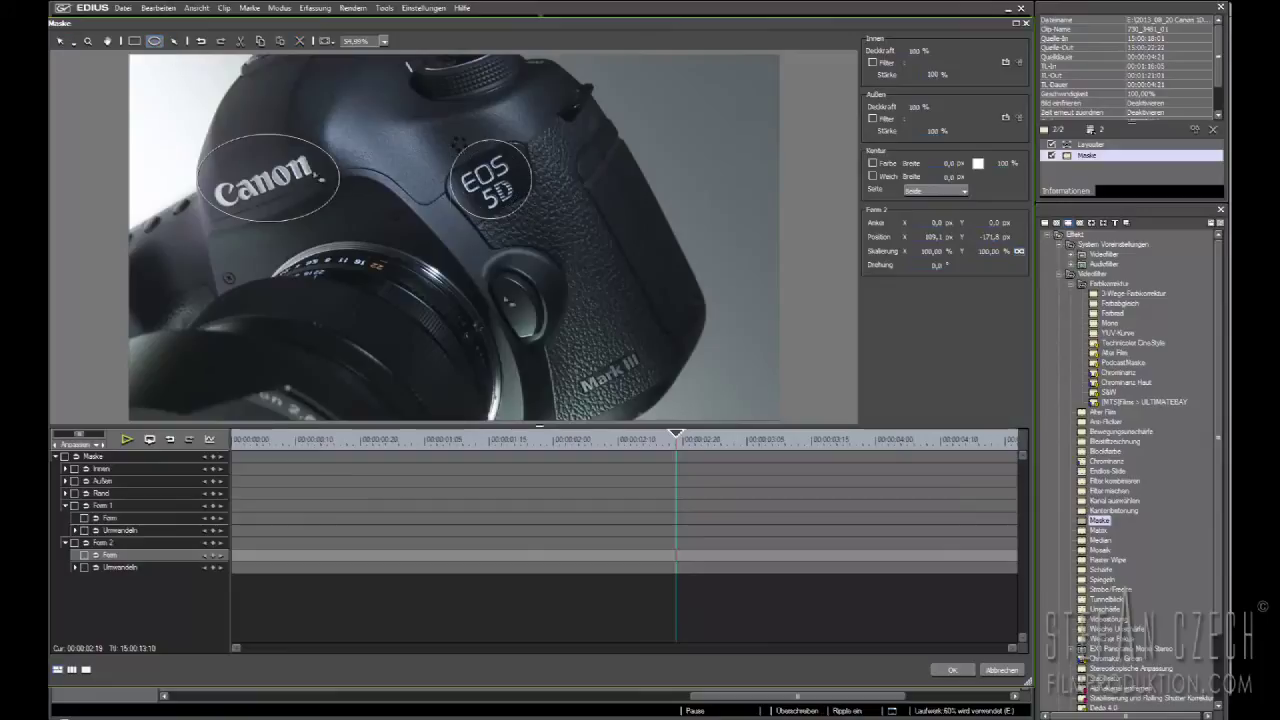
mouse_move(556, 333)
mouse_down()
mouse_move(628, 366)
mouse_move(660, 402)
mouse_up()
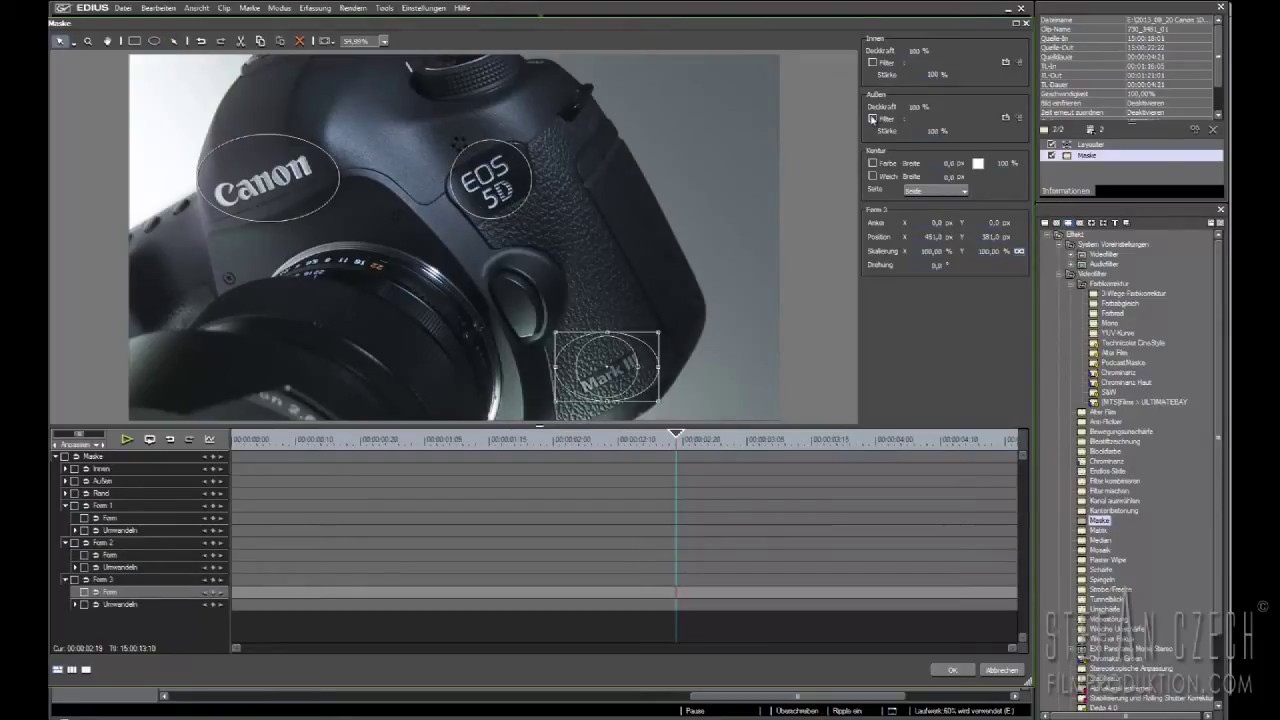
- Assign the Weicher Fokus video filter to the area outside the masks
click(1006, 118)
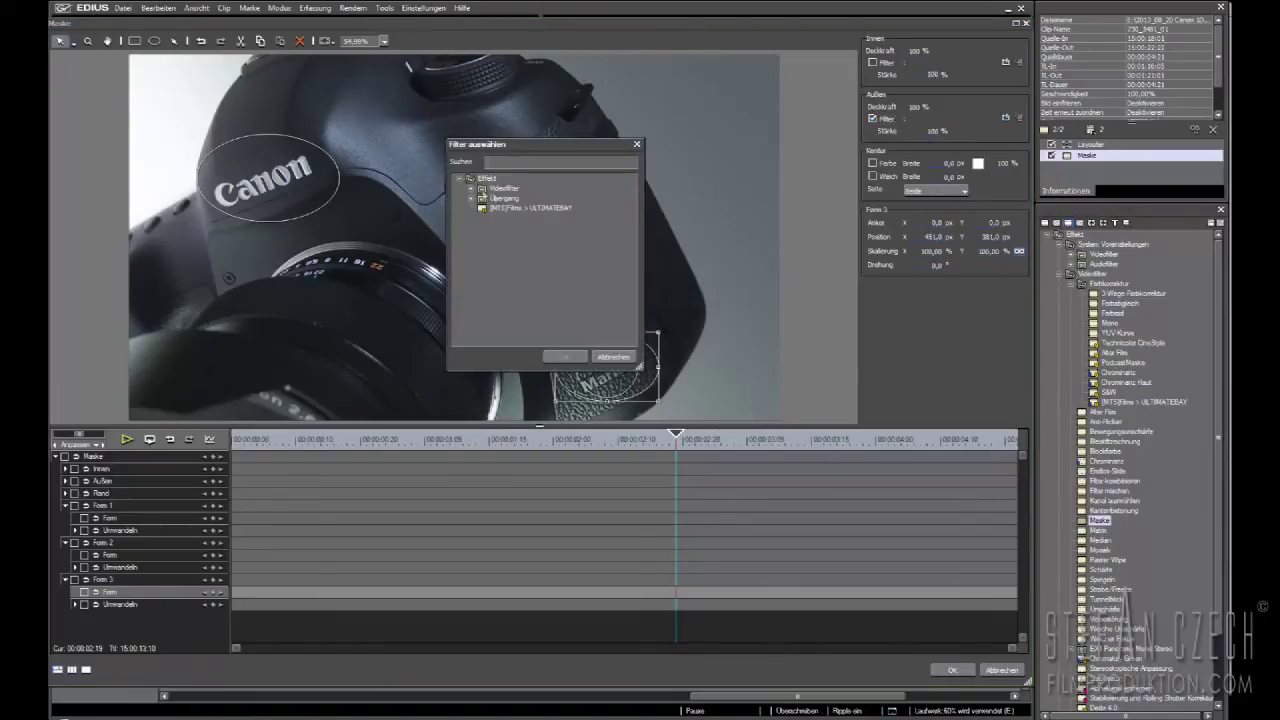
double_click(503, 191)
drag(636, 216, 634, 304)
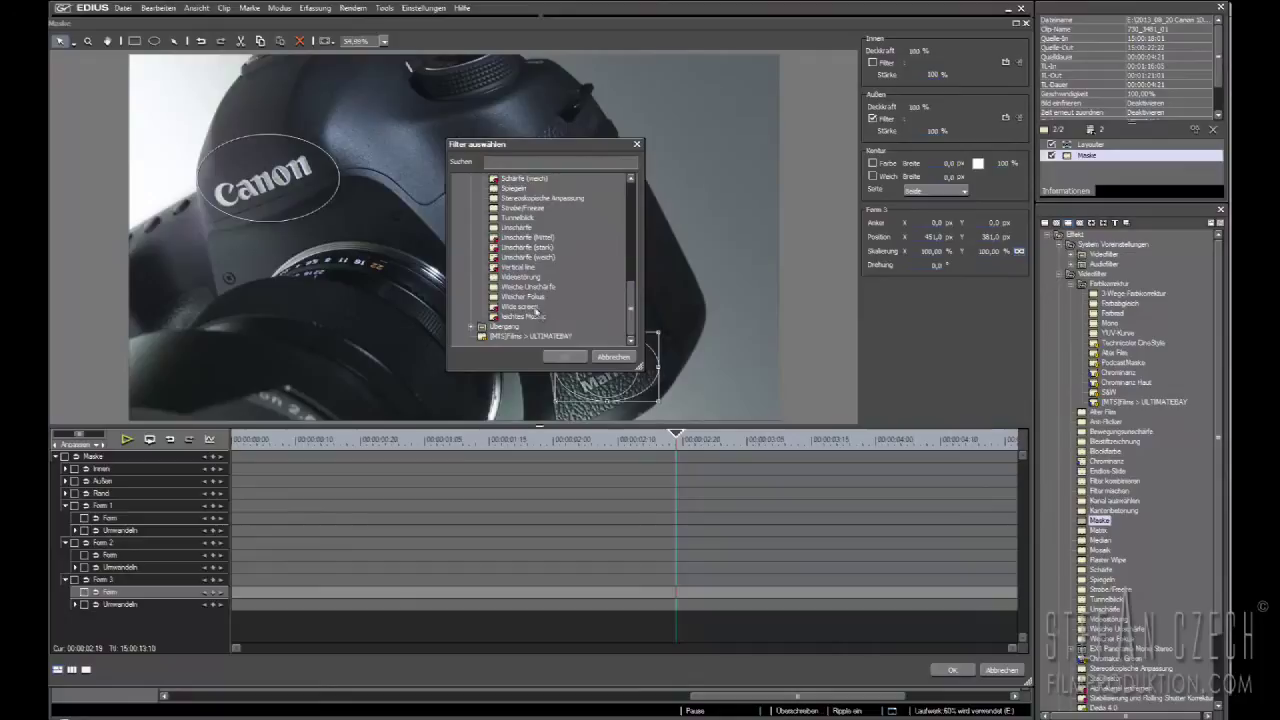
click(532, 298)
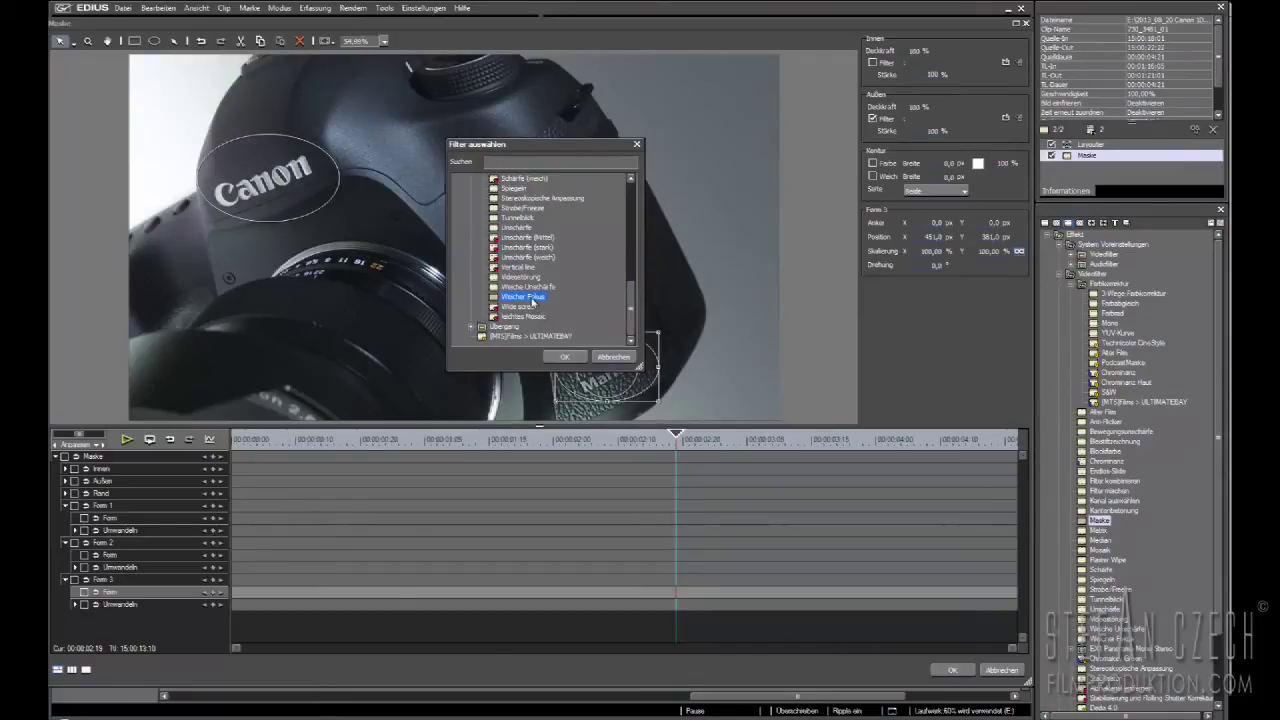
click(563, 356)
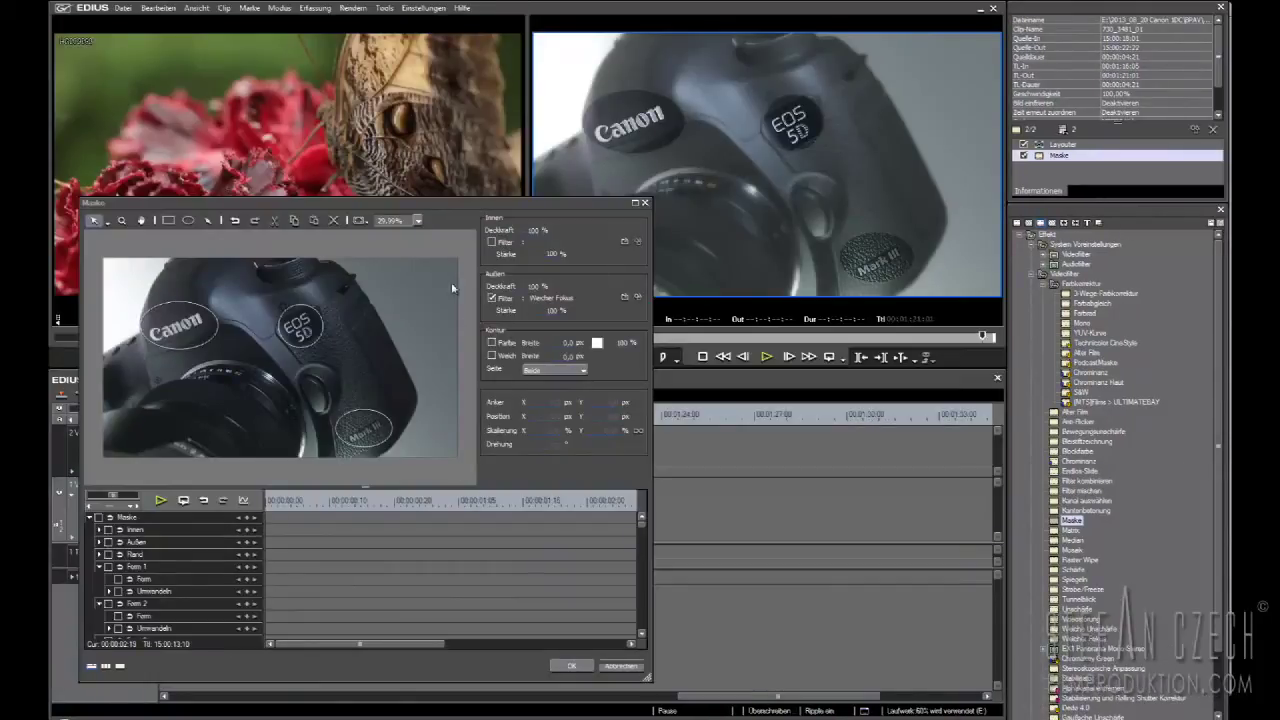
- Set the outer Weicher Fokus filter's Helligkeit to 0 and raise its Radius to about 62
click(640, 300)
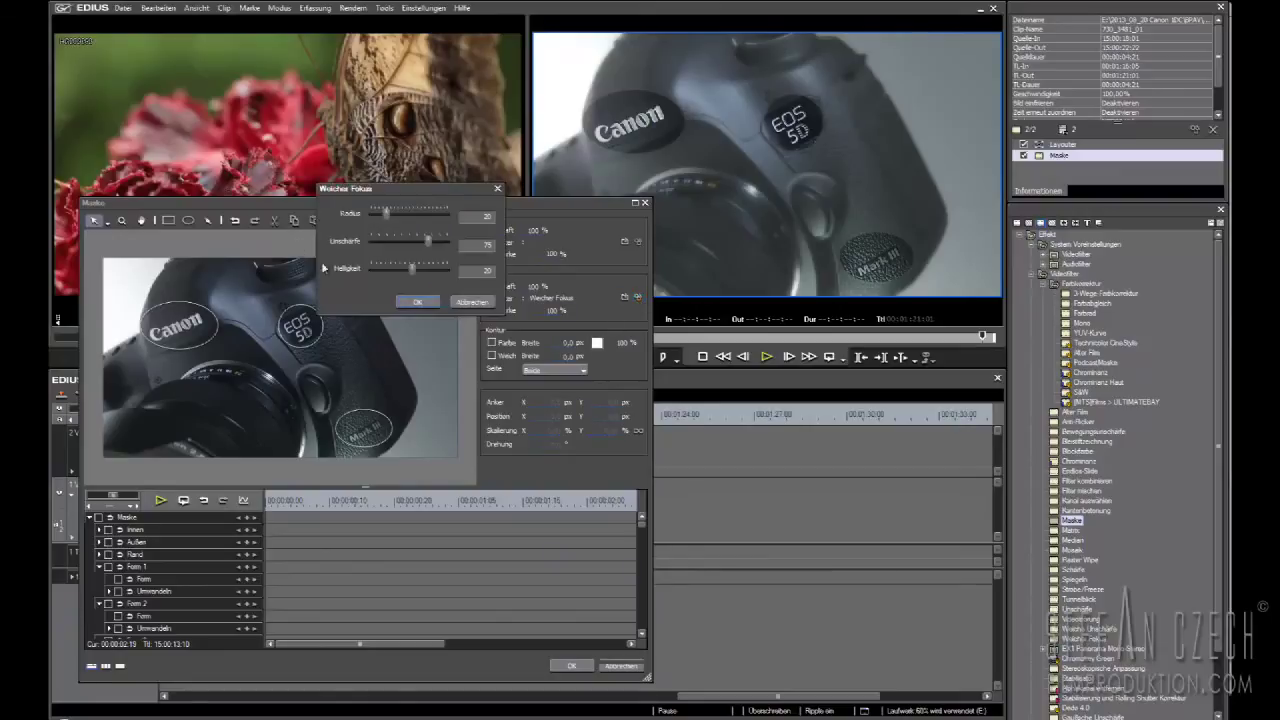
click(485, 273)
text(0)
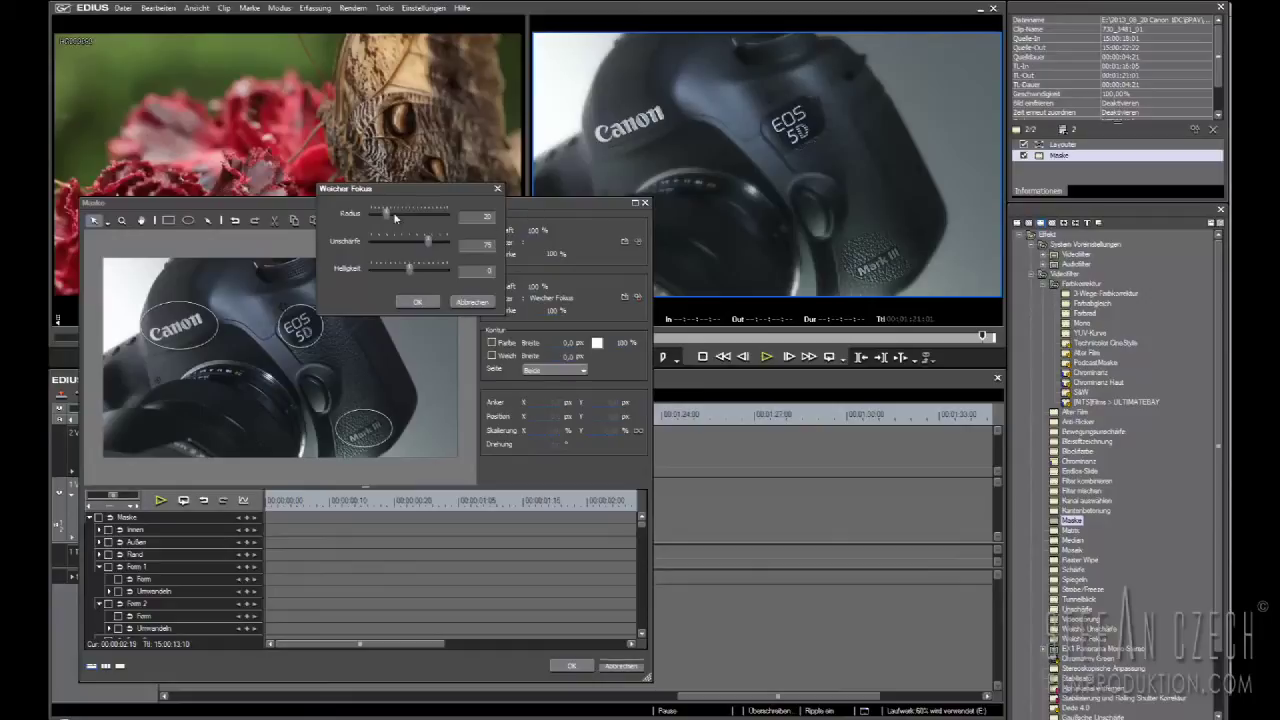
drag(390, 217, 419, 217)
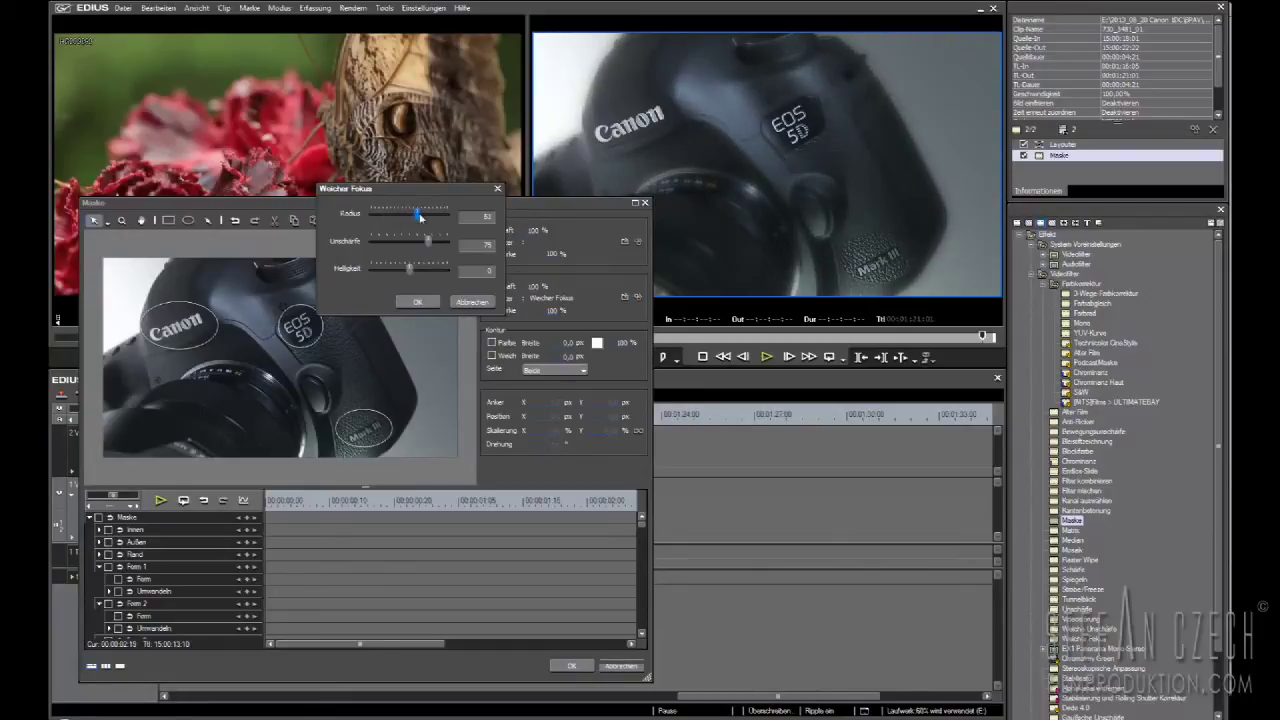
click(417, 302)
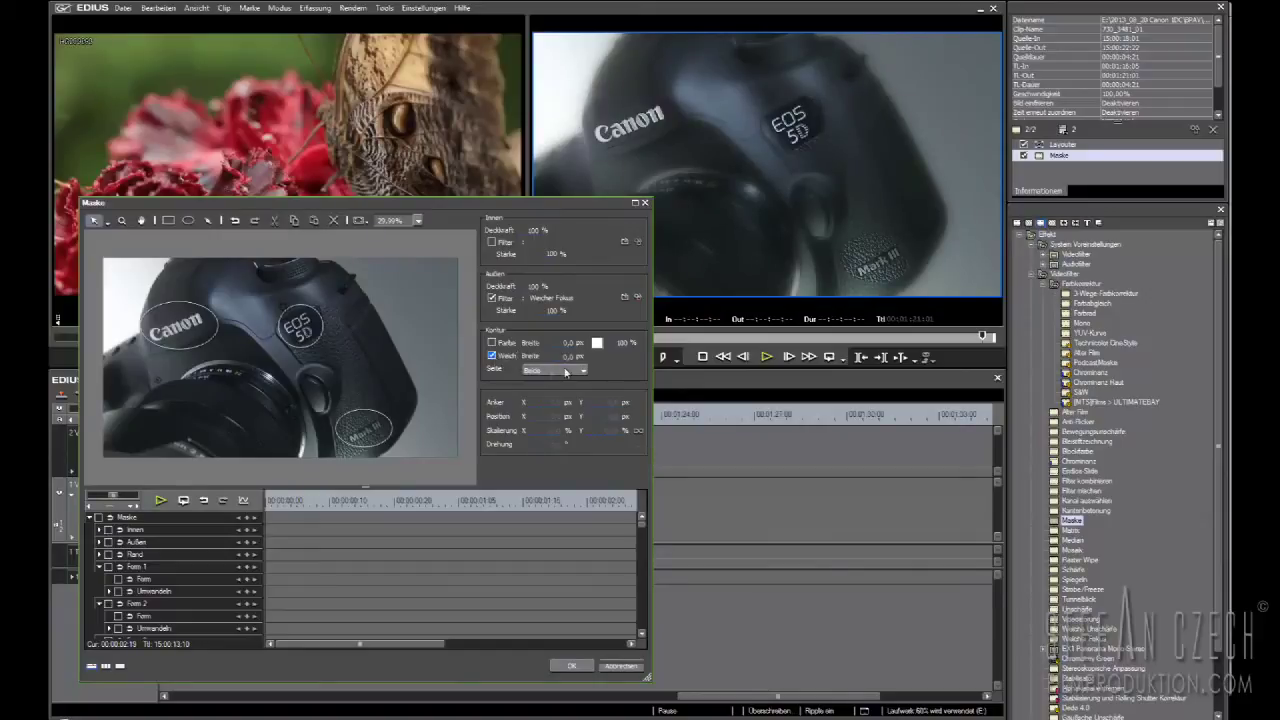
- Soften the mask contours with a width of 56.4 px and check the masks' position at the clip's start
click(568, 356)
drag(566, 356, 564, 342)
click(115, 516)
click(142, 606)
drag(305, 508, 243, 509)
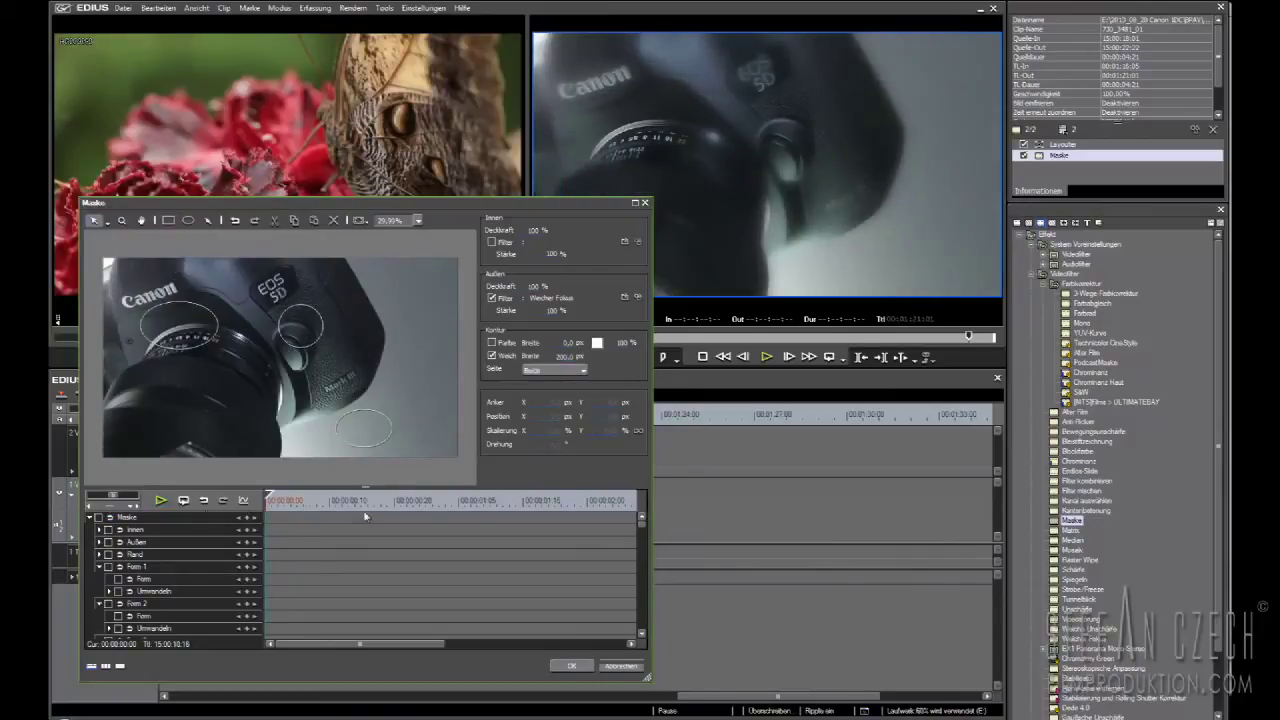
key(ctrl+z)
- Enable keyframing for the whole Maske filter and add keyframes at 00:00:02:04
drag(381, 503, 613, 507)
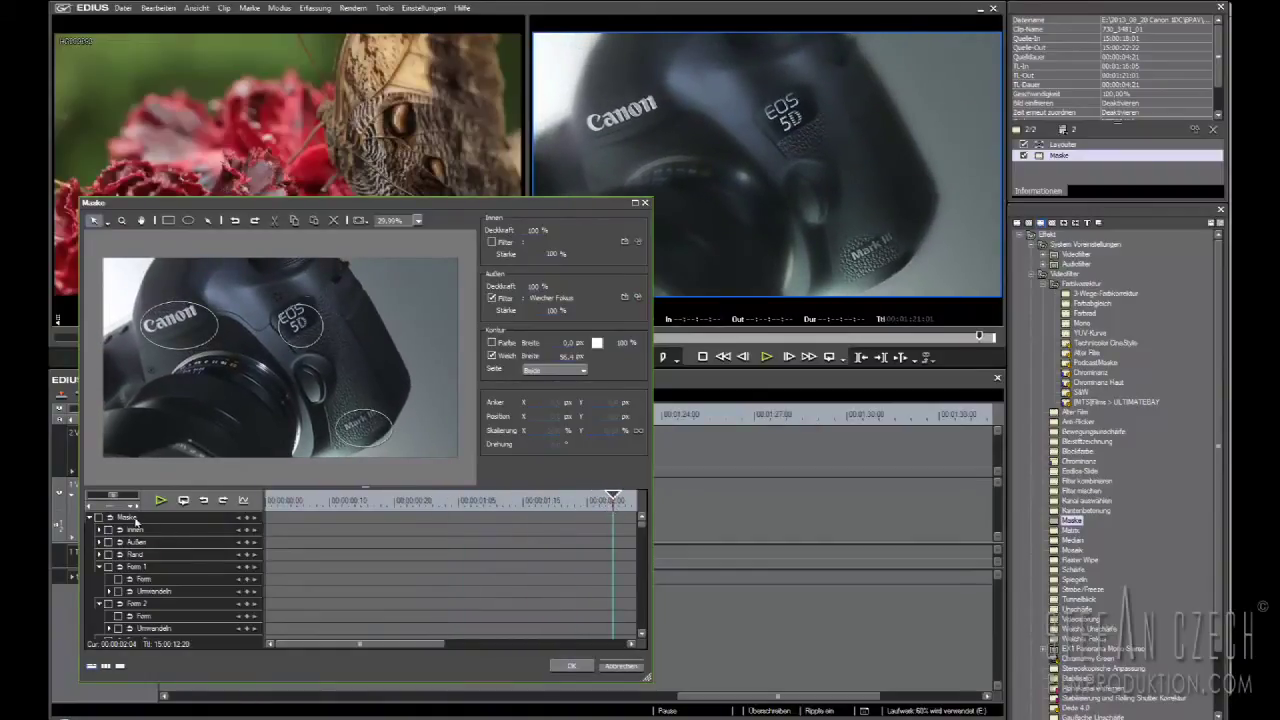
click(99, 518)
click(247, 517)
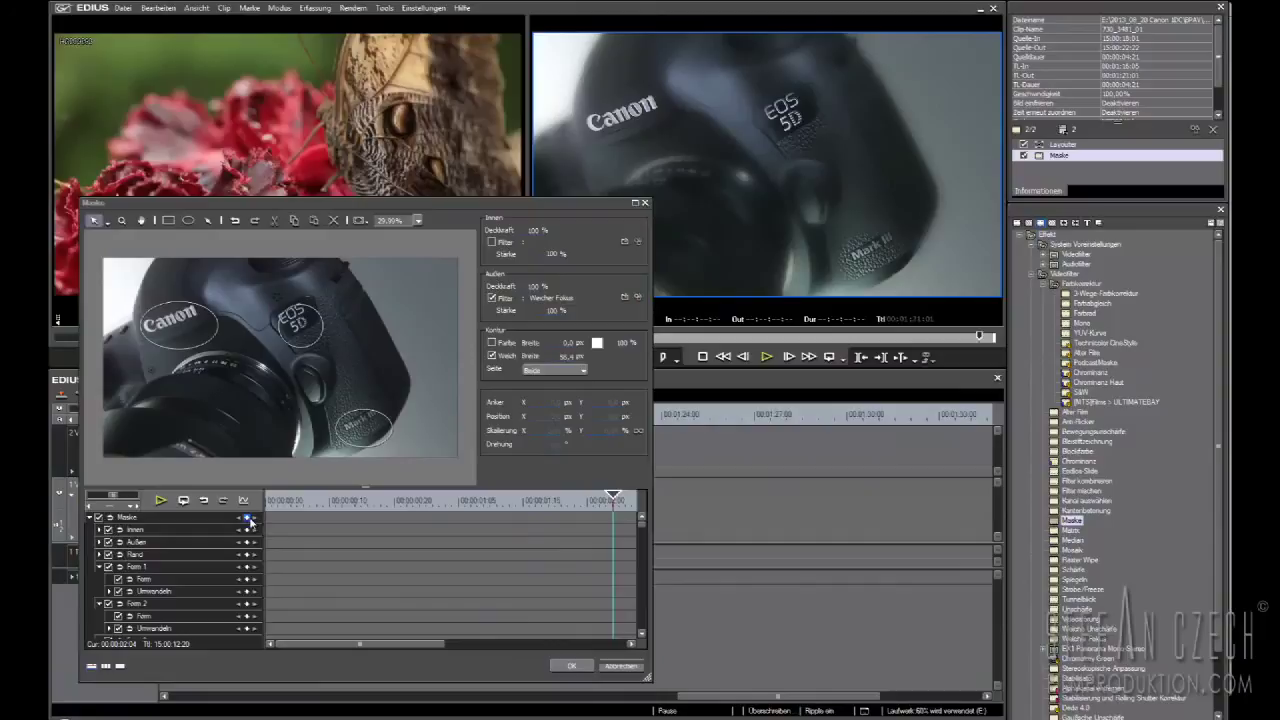
- At the clip's start, reposition the three ellipses over the Canon, EOS 5D and Mark III lettering
drag(613, 498, 224, 511)
drag(178, 321, 155, 298)
drag(306, 338, 282, 302)
drag(356, 424, 327, 368)
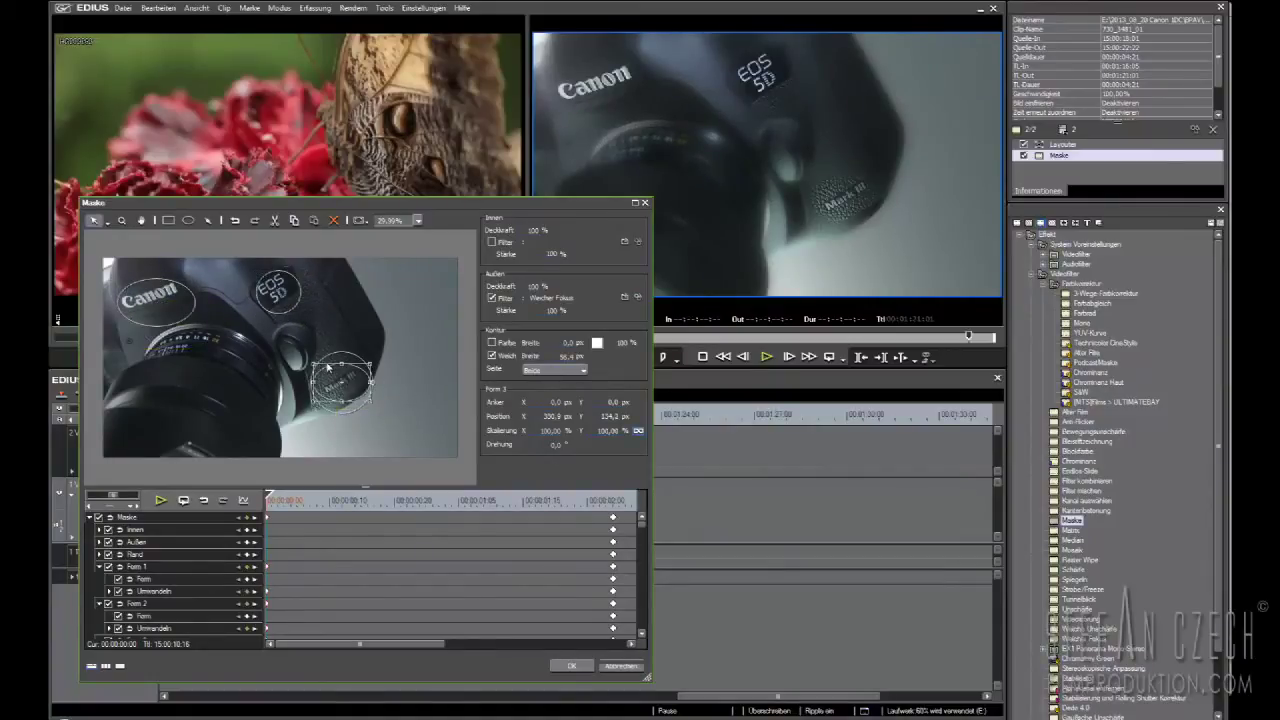
- At 00:00:04:21, move the Canon and EOS 5D ellipses onto their lettering and the Mark III ellipse below the frame, and apply the filter
drag(314, 500, 688, 520)
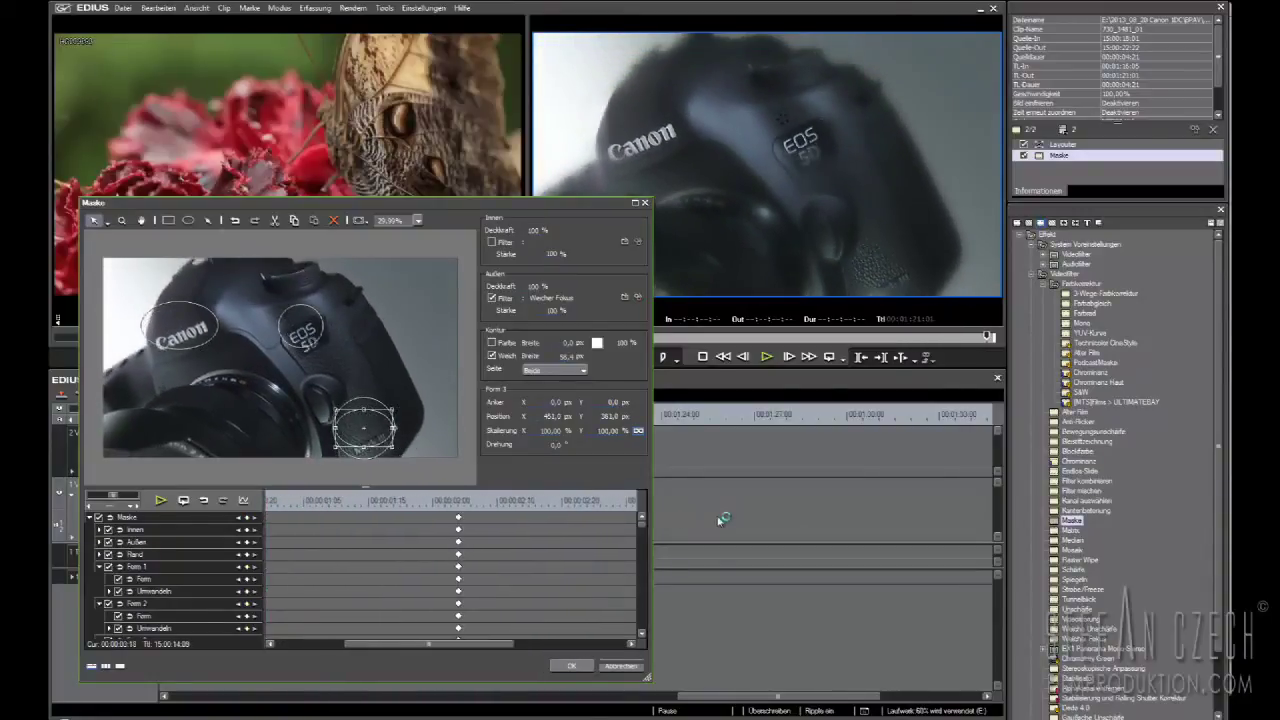
drag(478, 645, 666, 646)
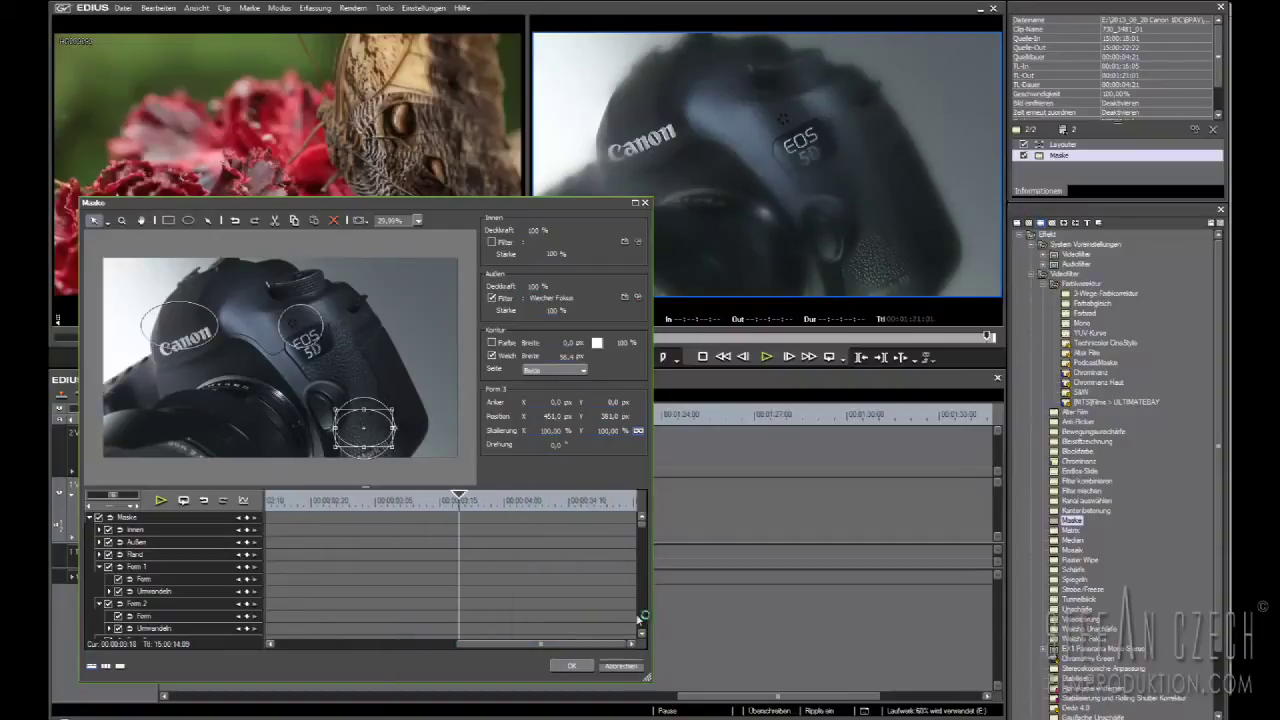
drag(484, 505, 694, 520)
drag(187, 330, 205, 360)
drag(307, 330, 322, 365)
drag(359, 432, 388, 491)
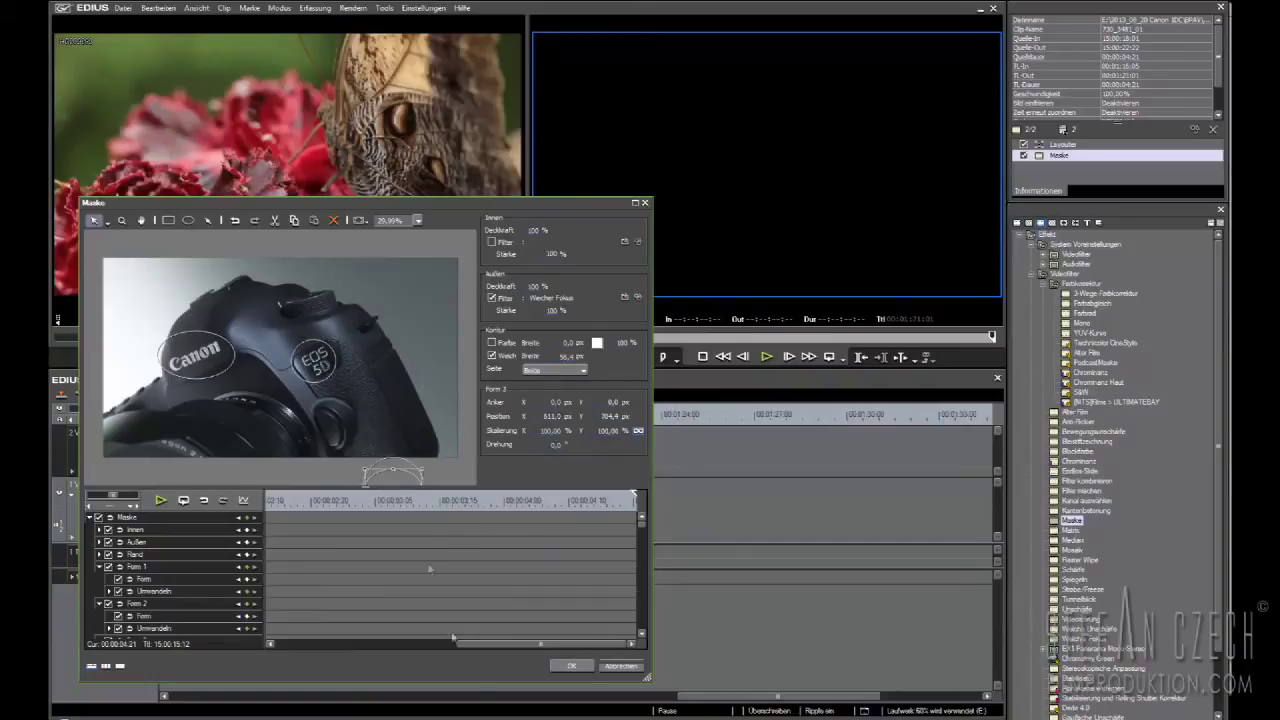
click(571, 666)
- Play back the masked camera clip from its beginning to check the tracking
drag(559, 414, 426, 422)
key(space)
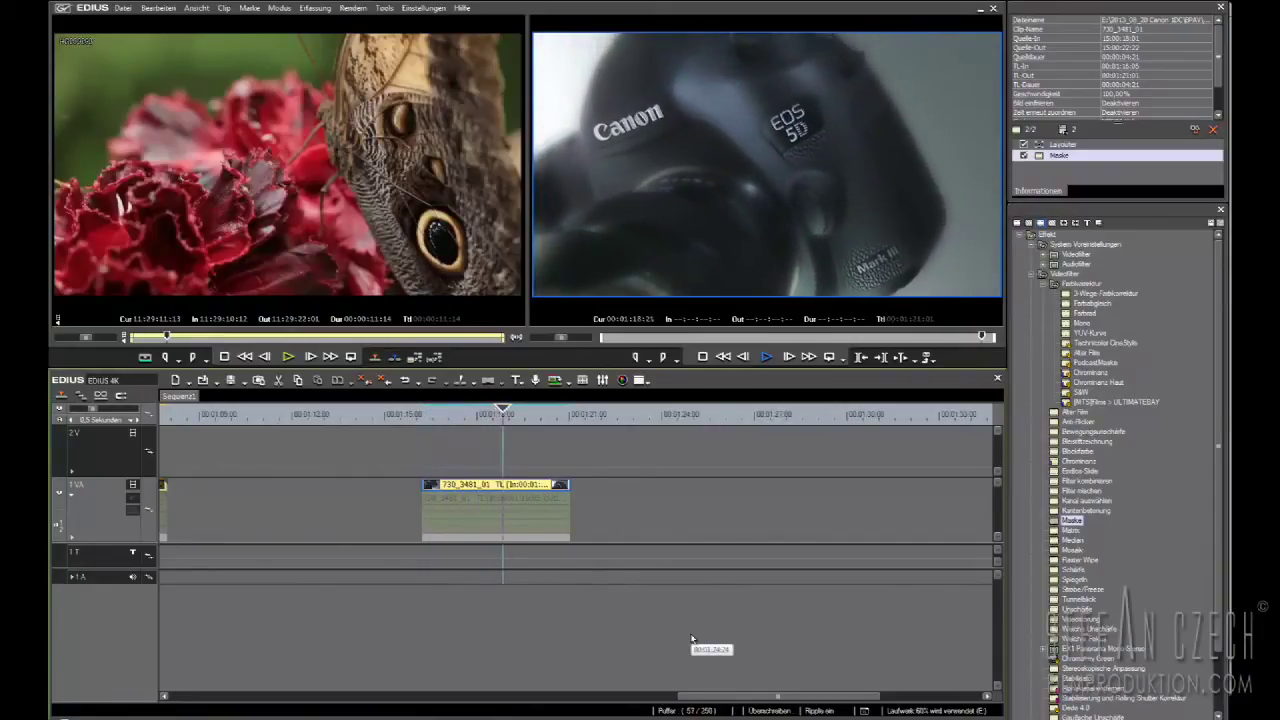
key(space)
- Close the gap before the camera clip on track 1 VA
scroll(443, 460, down, 2)
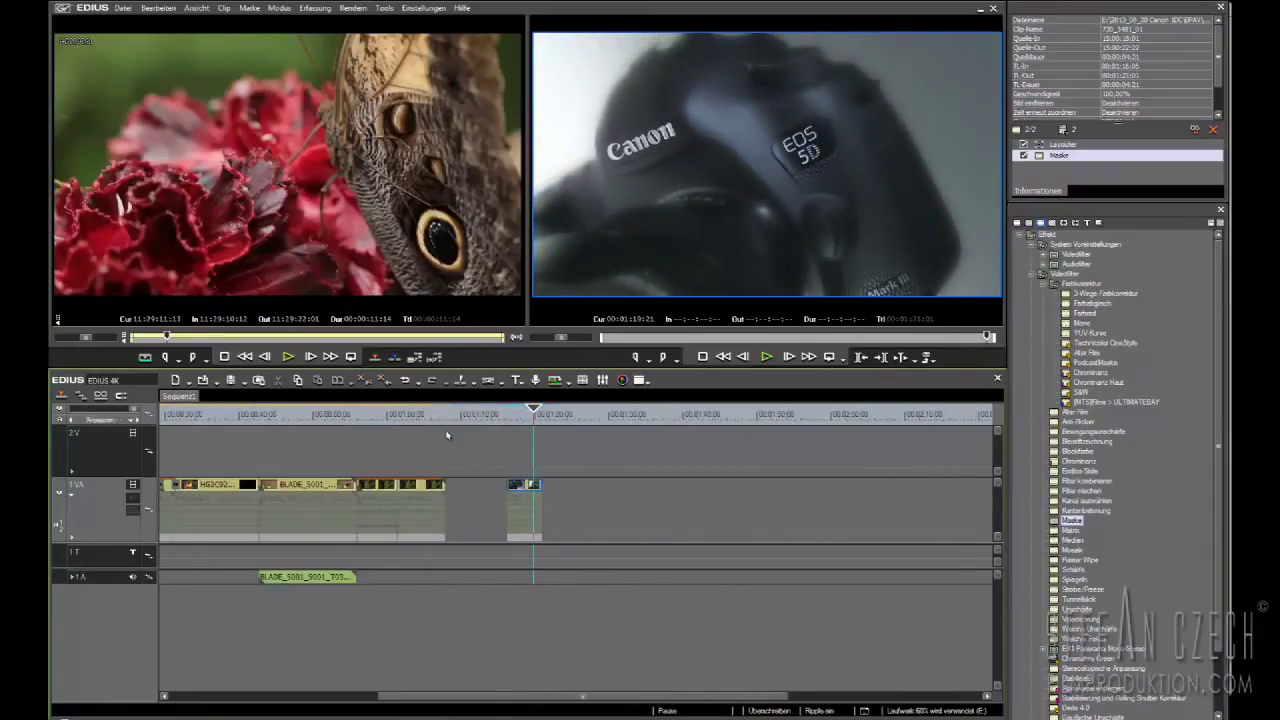
click(467, 421)
key(BackSpace)
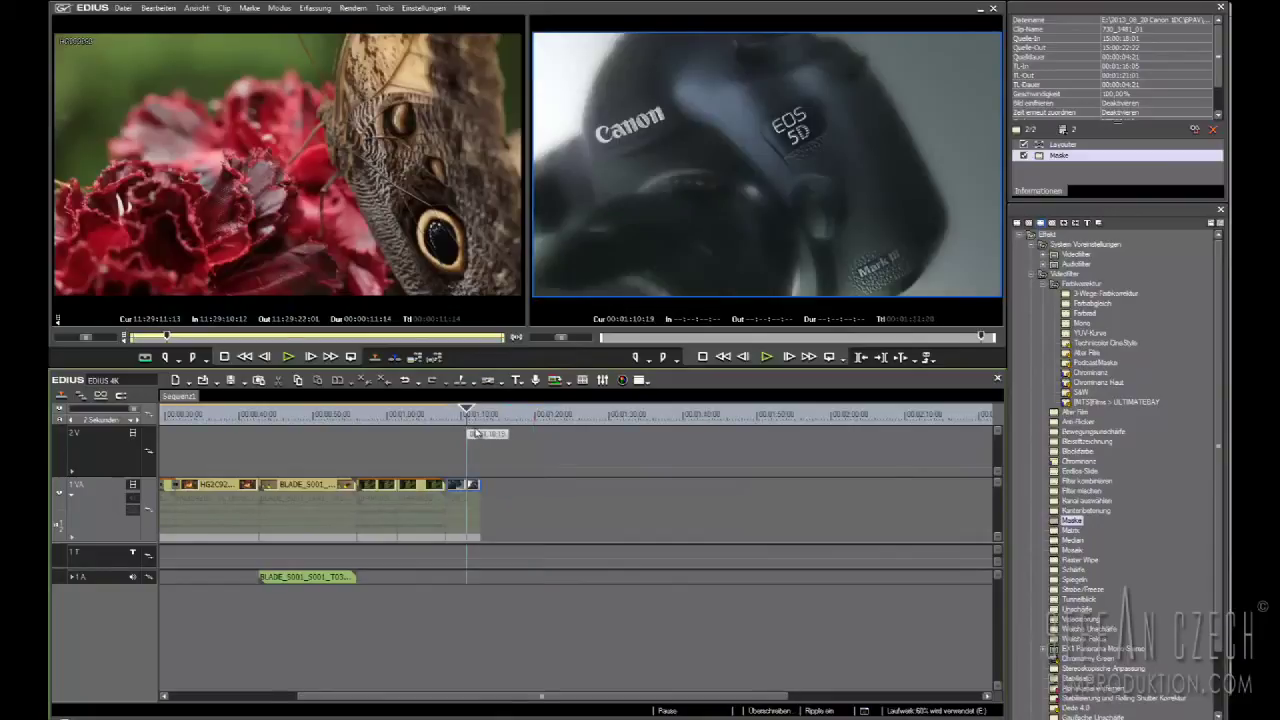